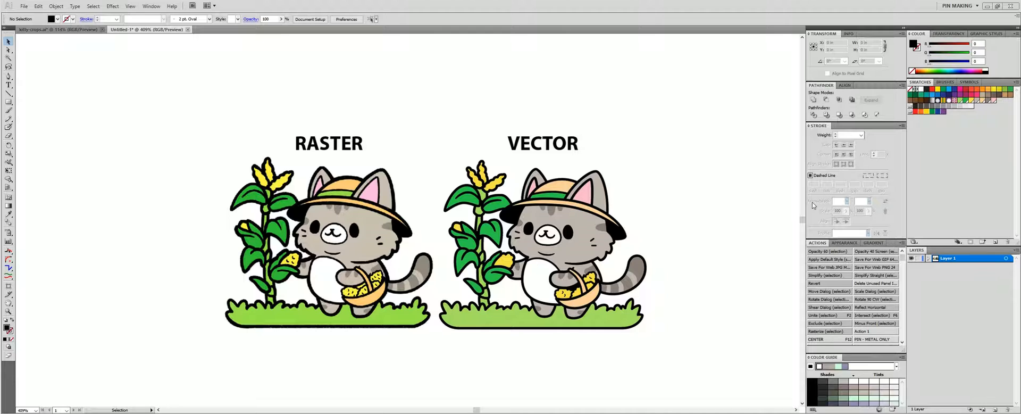
Examine the outline edges of the raster cat's face, basket and tail at high magnification
key(z)
drag(202, 144, 449, 344)
click(422, 260)
click(524, 233)
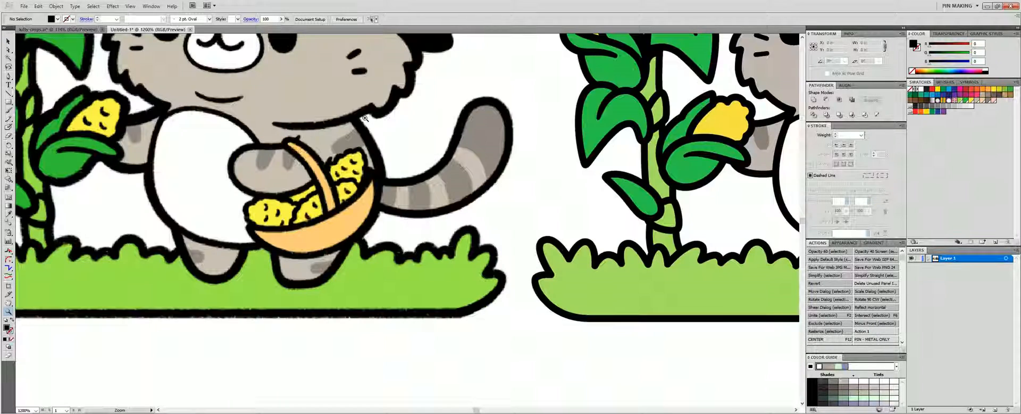
click(371, 120)
click(487, 234)
click(361, 164)
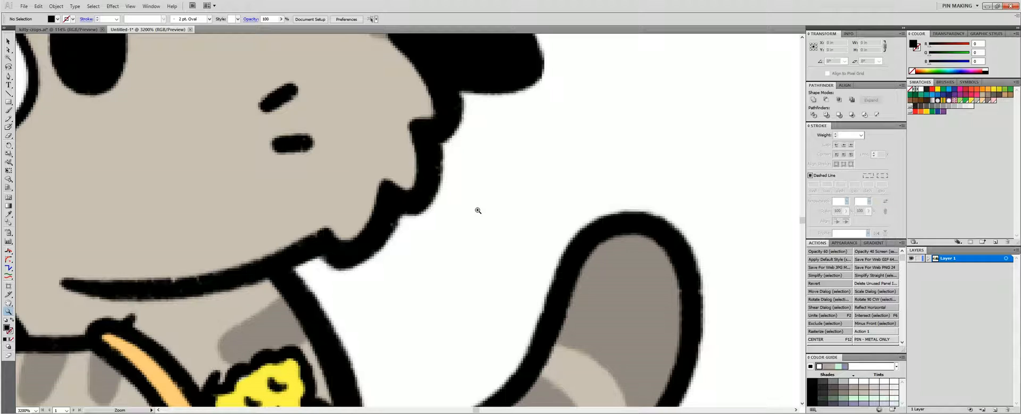
Compare the raster and vector cats in outline view, and return to the normal preview
key(ctrl+0)
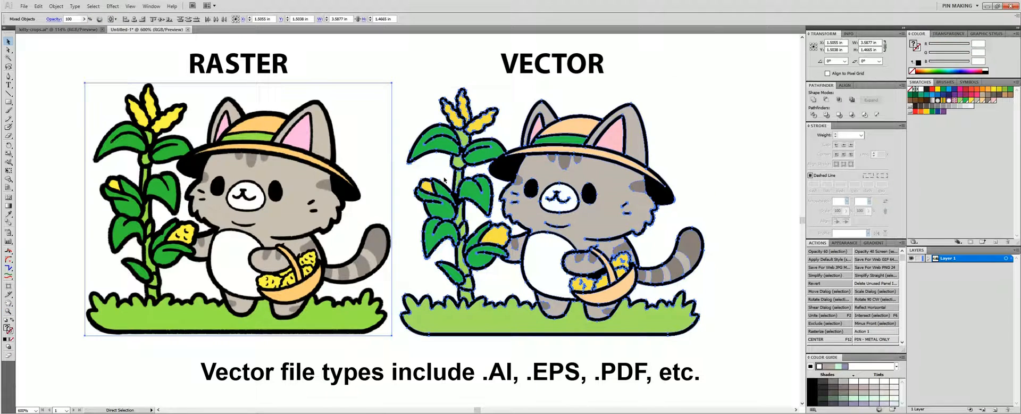
key(ctrl+y)
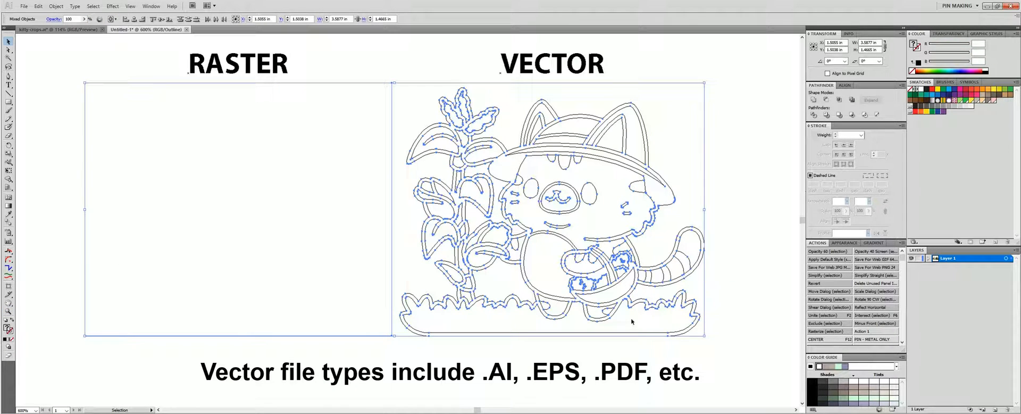
key(ctrl+y)
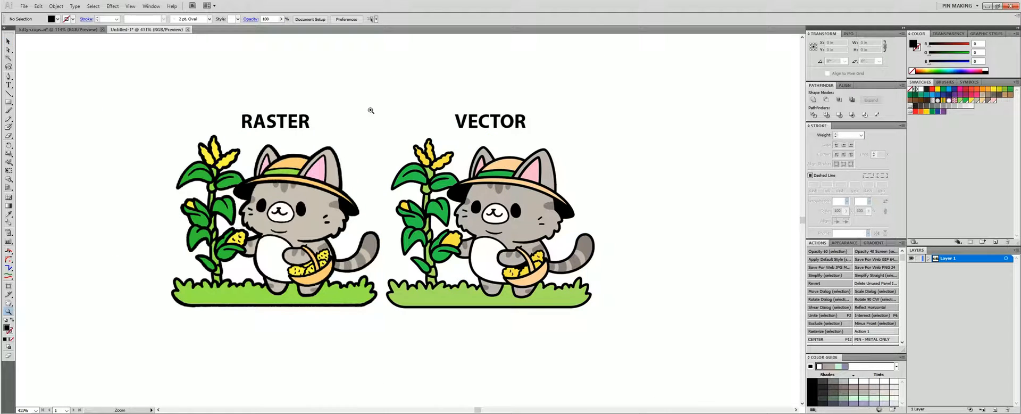
Examine the edges of the vector cat's face and the corn at high magnification, and fit the artboard in view again
drag(371, 111, 612, 326)
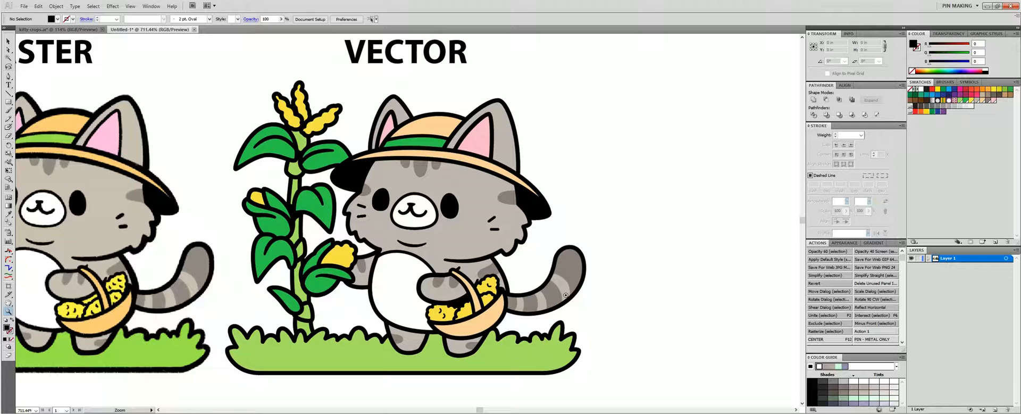
click(457, 248)
click(376, 223)
click(362, 216)
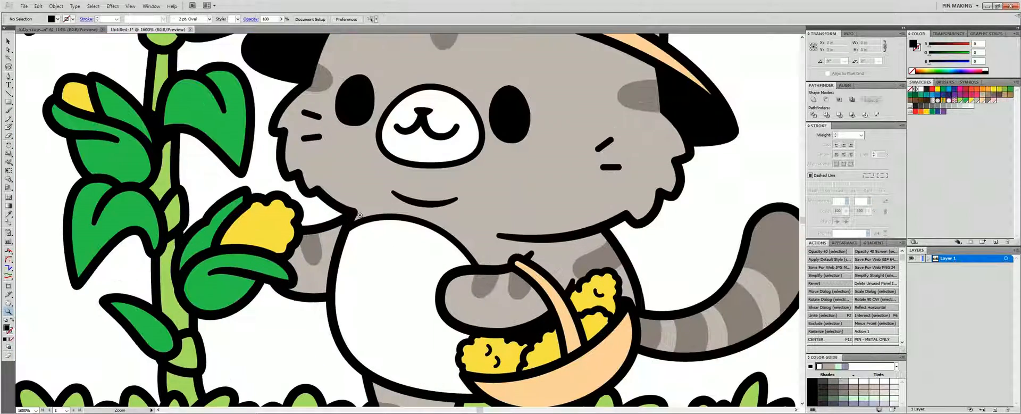
click(307, 202)
click(287, 196)
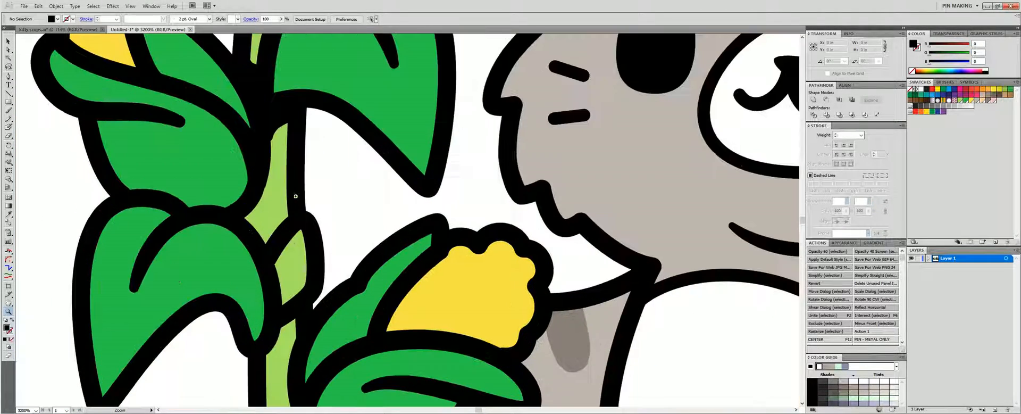
click(410, 207)
click(518, 241)
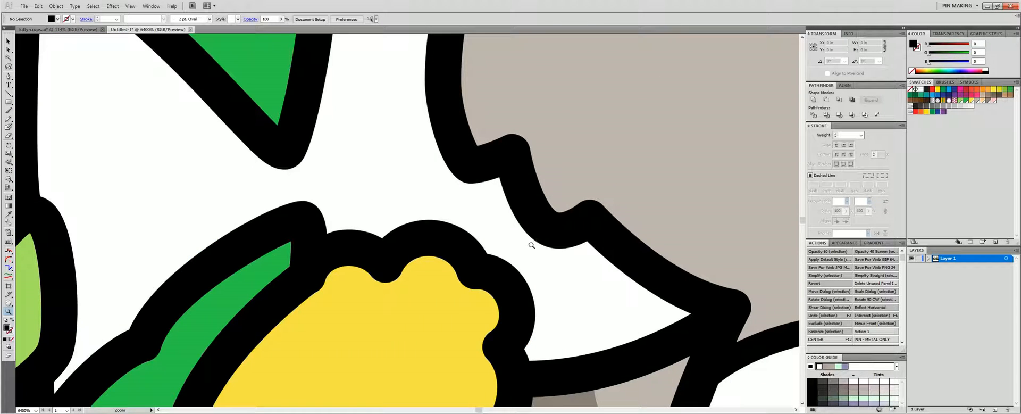
key(ctrl+minus)
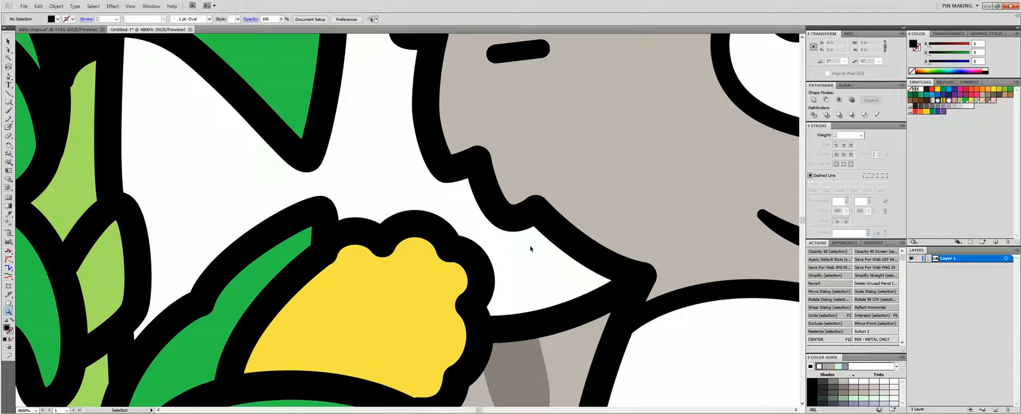
key(ctrl+0)
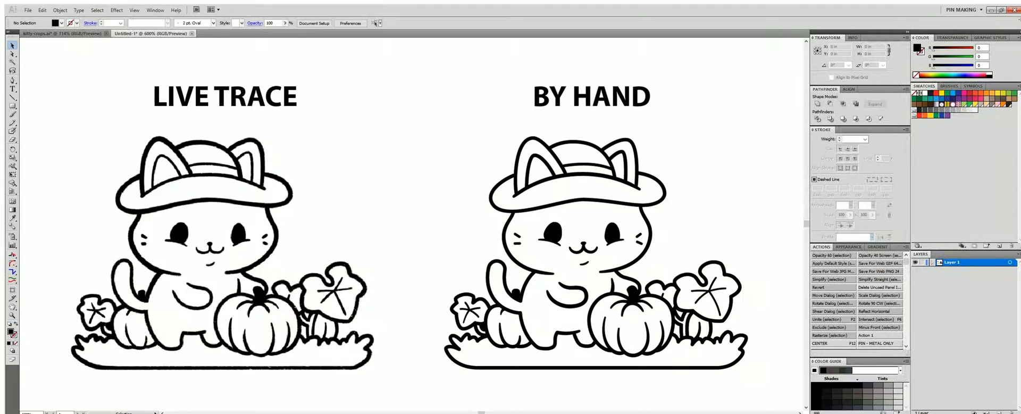
Try tracing the raster pumpkin cat with the default Live Trace preset, and undo the trace
click(254, 223)
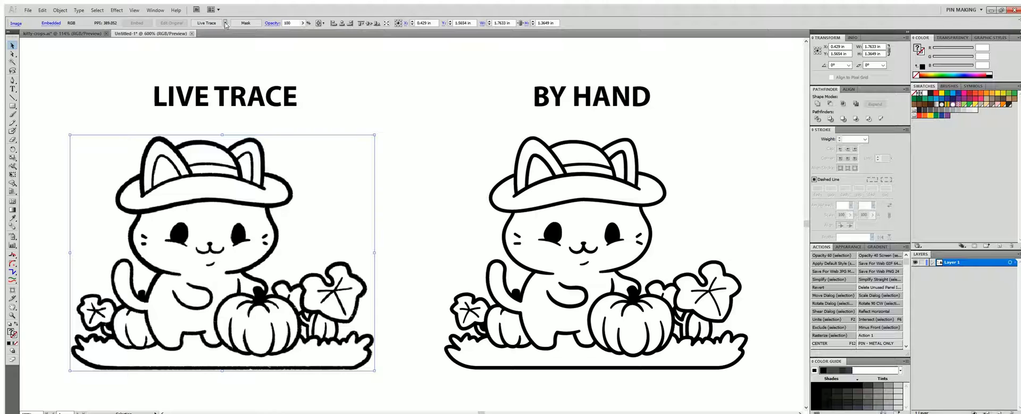
click(225, 23)
click(246, 44)
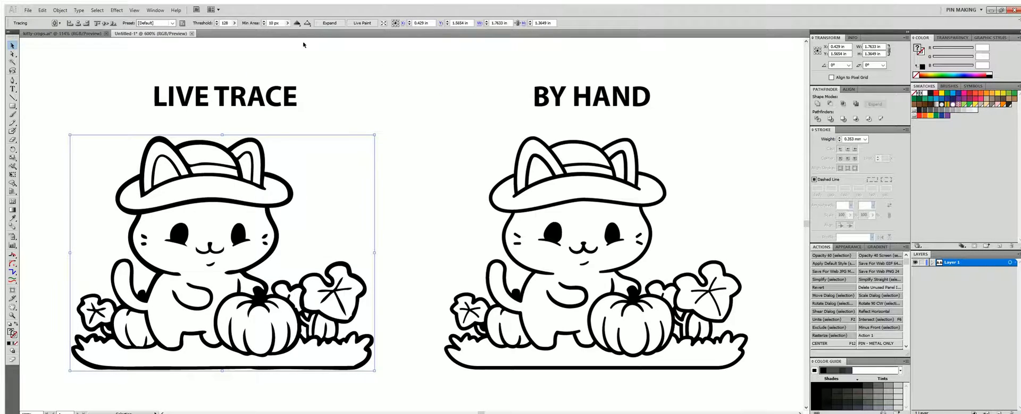
key(ctrl+z)
Open the tracing options for the raster pumpkin cat, enable the preview and set path fitting to 1 px
click(225, 23)
click(255, 187)
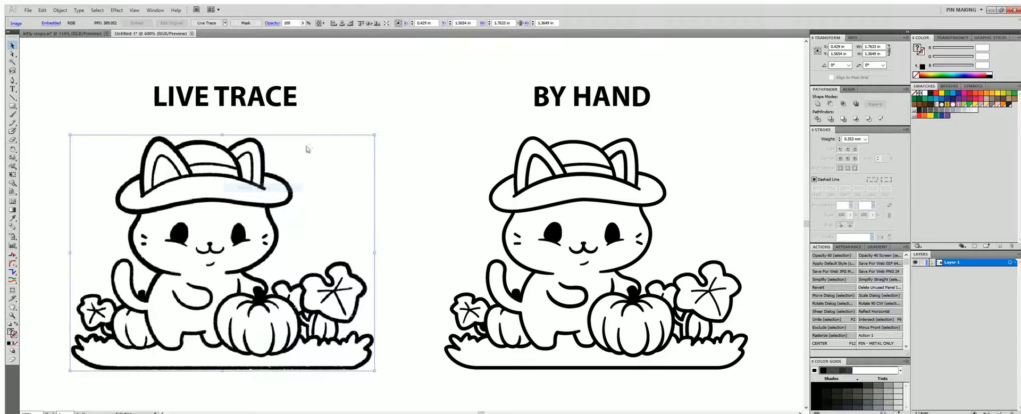
click(589, 115)
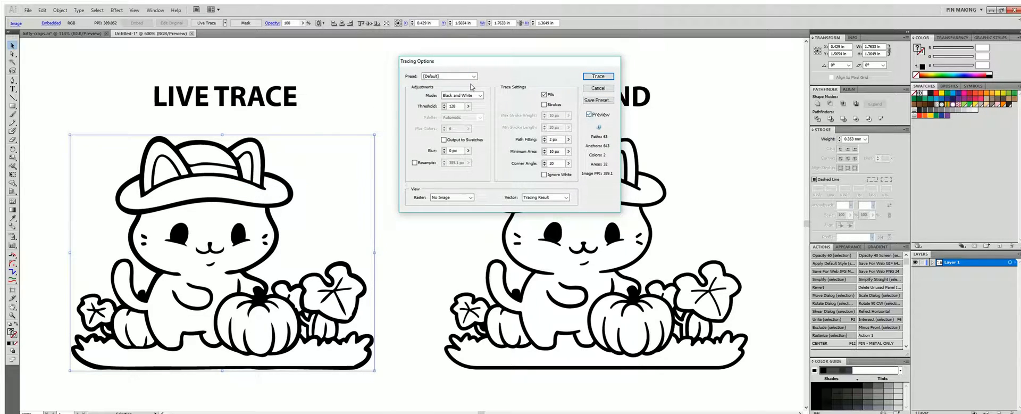
click(466, 76)
click(508, 76)
click(568, 140)
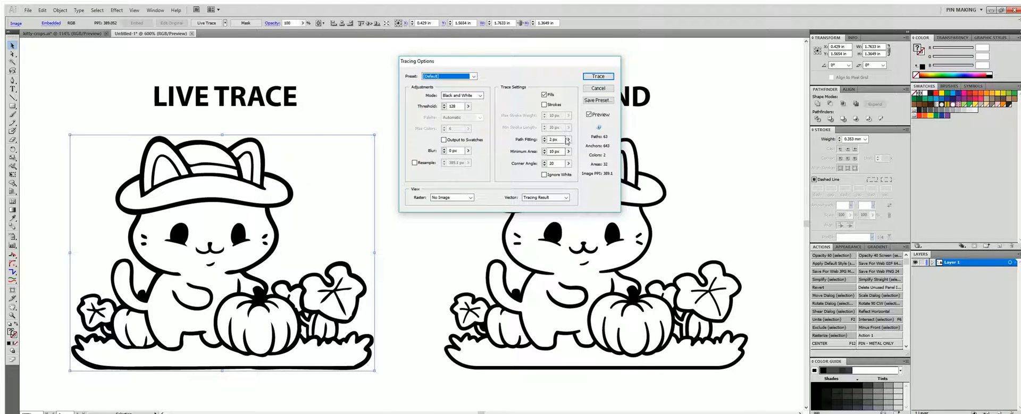
mouse_move(535, 150)
mouse_down()
mouse_move(527, 150)
mouse_move(552, 150)
mouse_move(531, 150)
mouse_up()
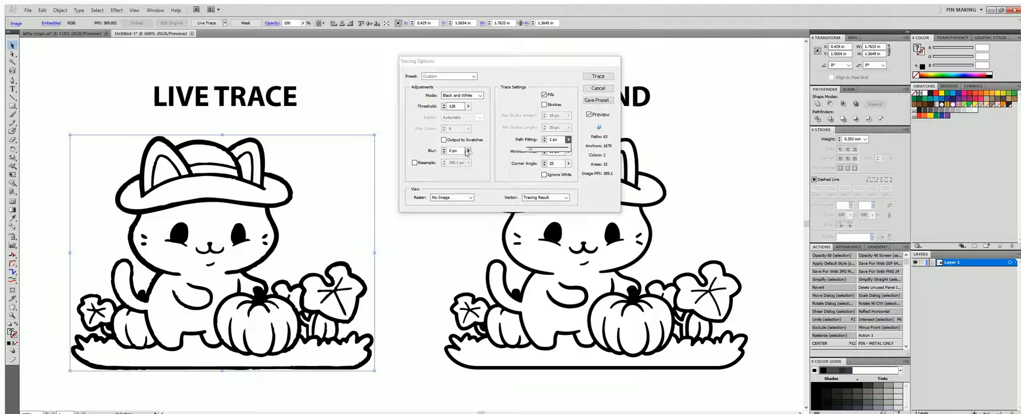
Set the tracing blur to 1 px
click(445, 149)
click(444, 149)
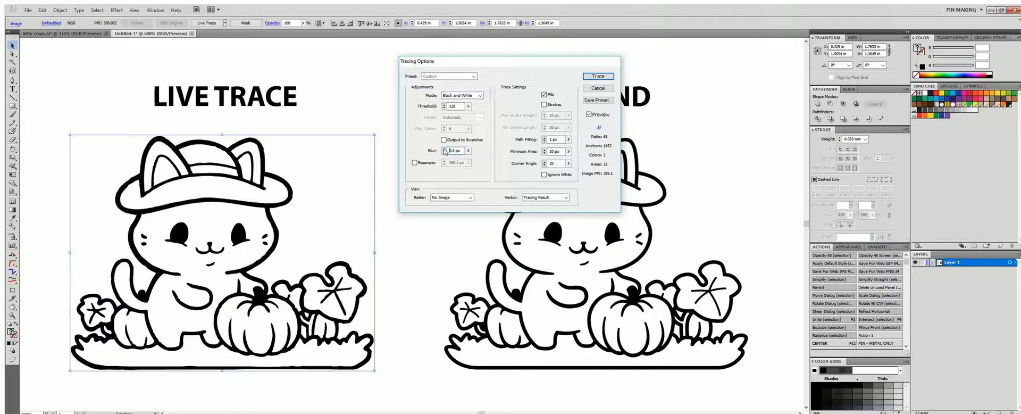
click(444, 149)
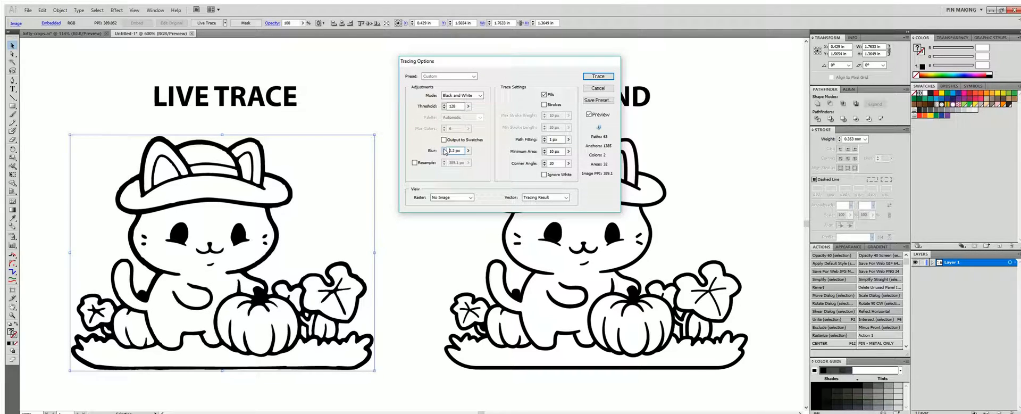
click(444, 149)
text(1)
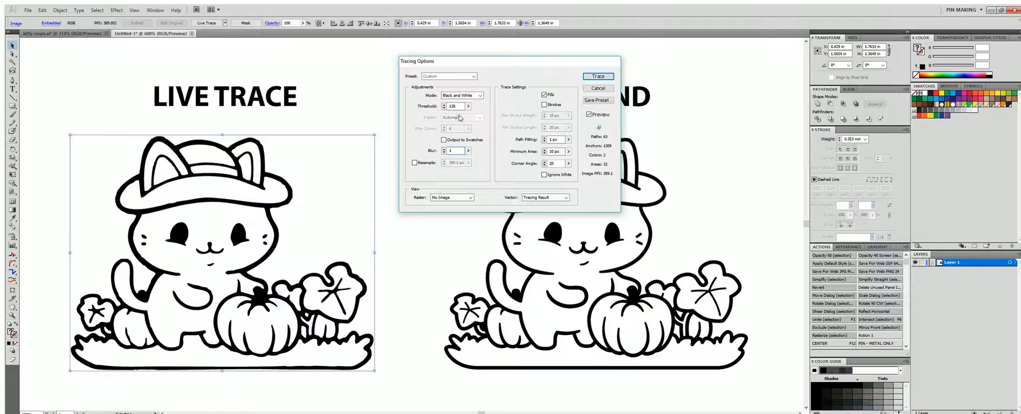
Set the tracing threshold to 140 and confirm it
drag(461, 107, 432, 113)
text(140)
key(Return)
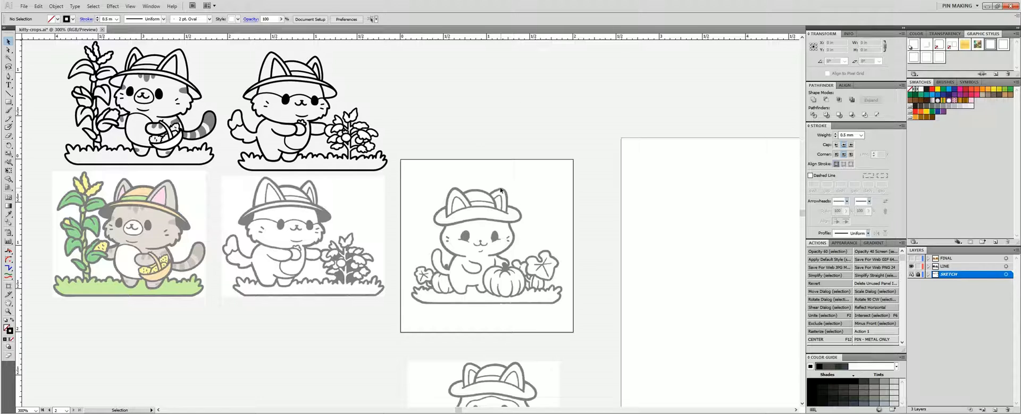
Prepare to trace the pumpkin cat sketch with the Pen tool on the LINE layer
key(z)
drag(378, 152, 585, 338)
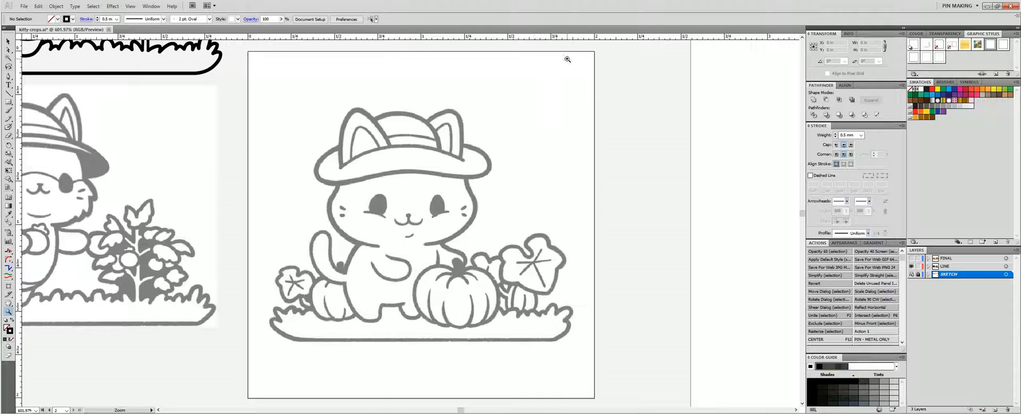
key(p)
click(956, 266)
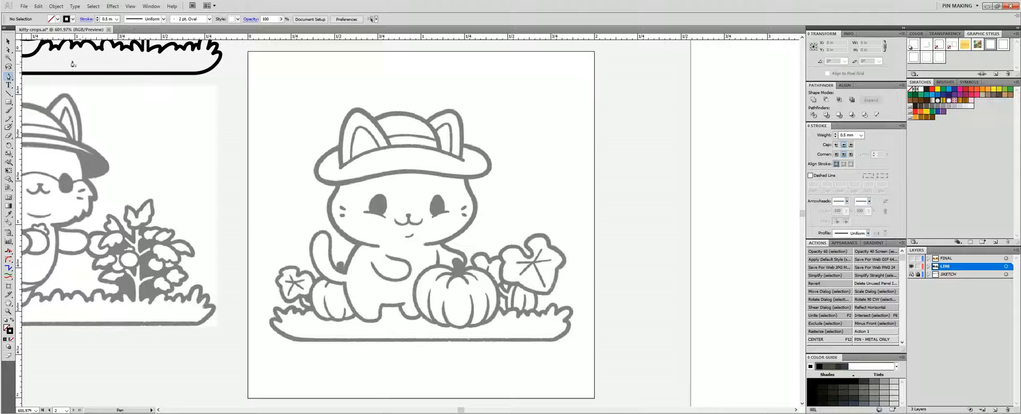
Check the Template option of the SKETCH layer, and make the LINE layer active again
click(10, 76)
click(1017, 251)
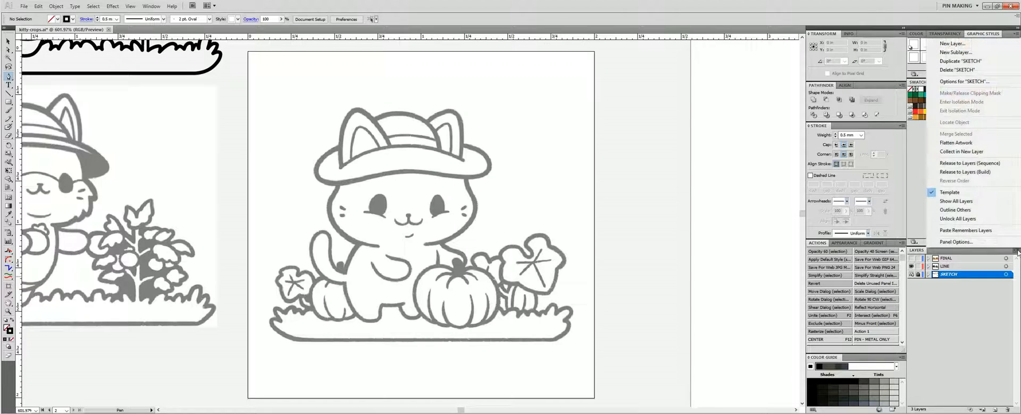
click(952, 267)
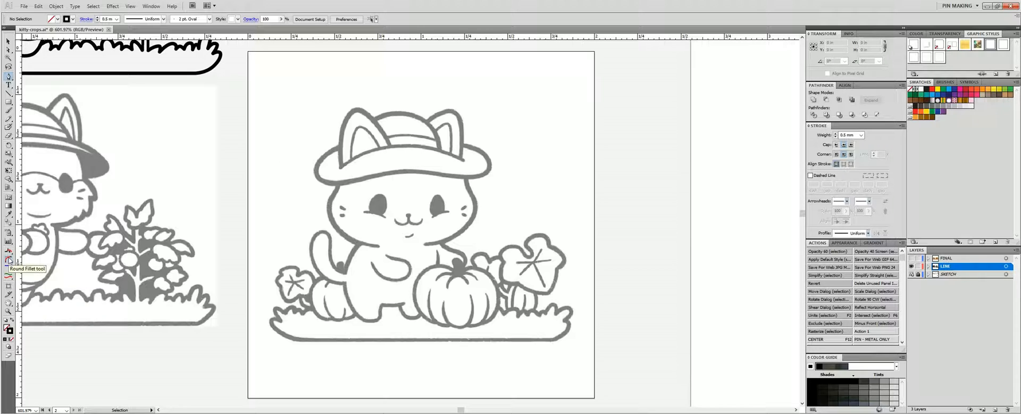
Draw a curved Pen path along the left side of the cat's face, from the hat brim to the chin
drag(286, 93, 578, 322)
key(space)
drag(568, 255, 692, 267)
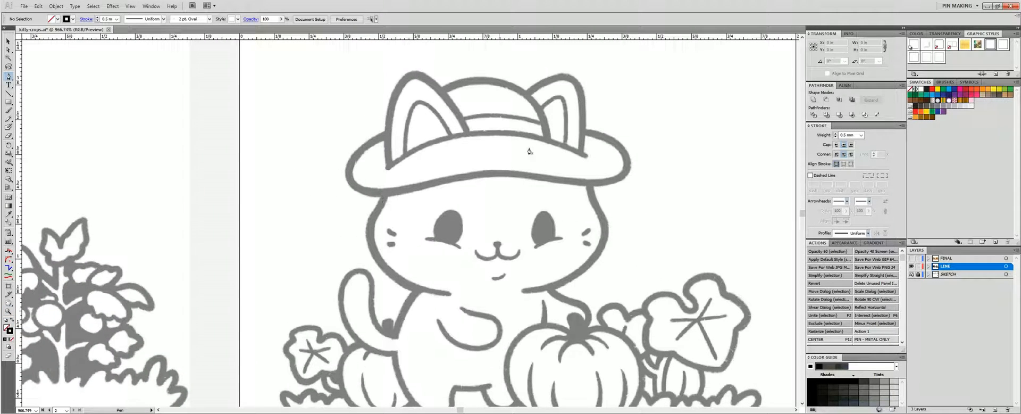
click(383, 202)
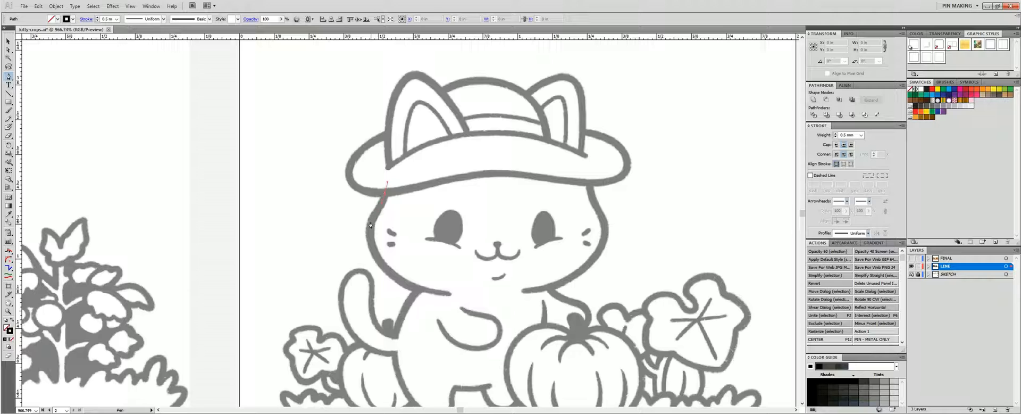
click(370, 226)
click(367, 232)
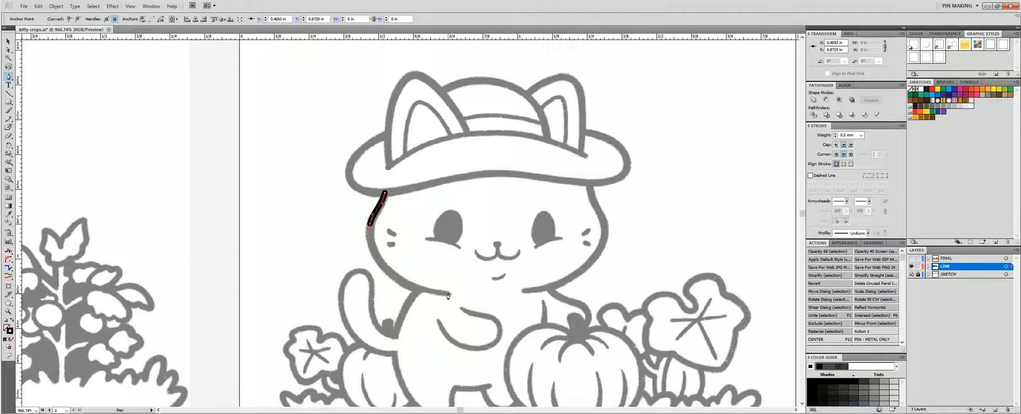
mouse_move(484, 291)
mouse_down()
mouse_move(530, 311)
mouse_move(512, 289)
mouse_up()
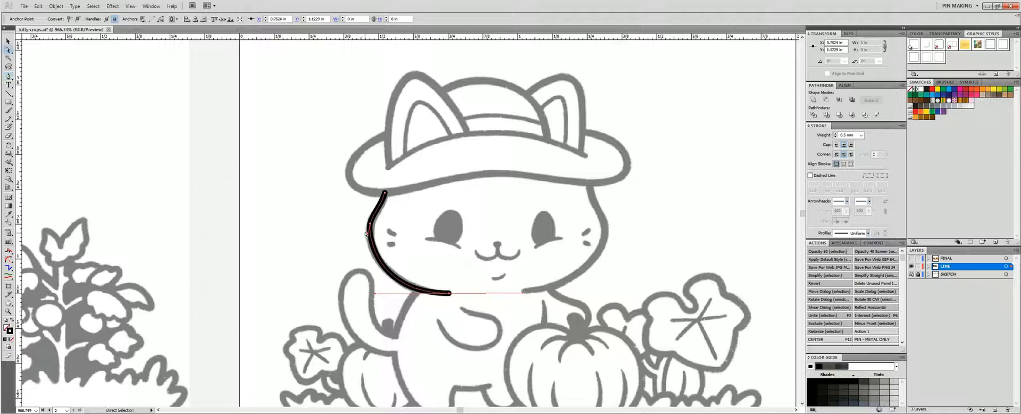
Refine the face curve's direction handles to follow the sketch, check the path in outline view and deselect it
drag(365, 238, 366, 237)
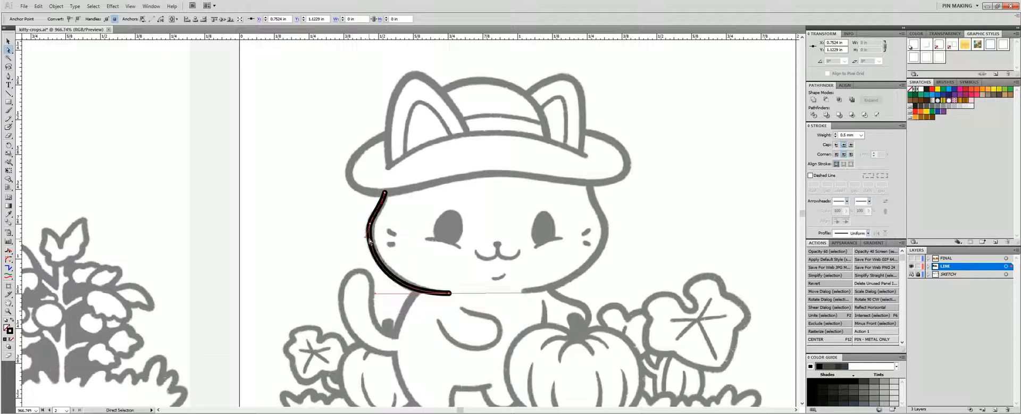
drag(375, 294, 377, 291)
key(ctrl+y)
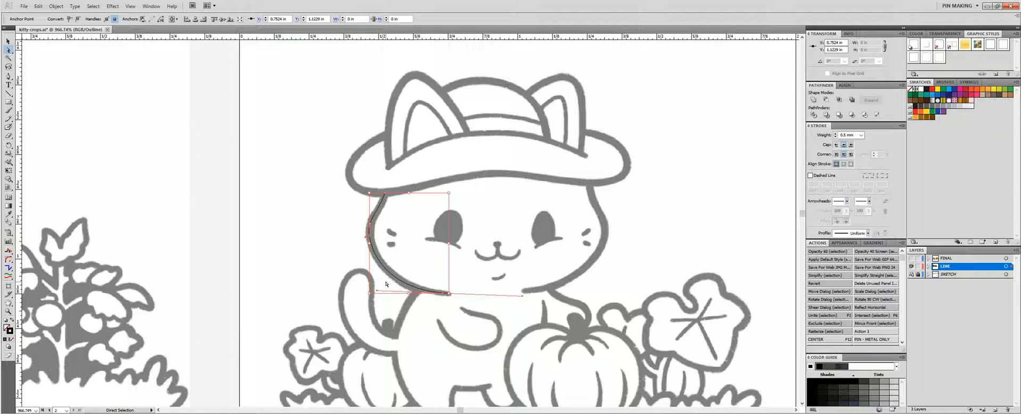
key(ctrl+y)
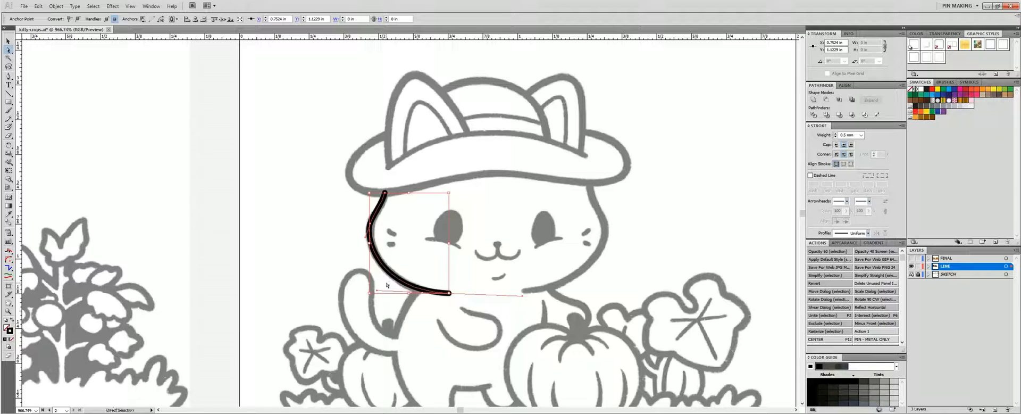
click(488, 271)
Taper the chin end of the left face curve with the Width tool and deselect the path
key(z)
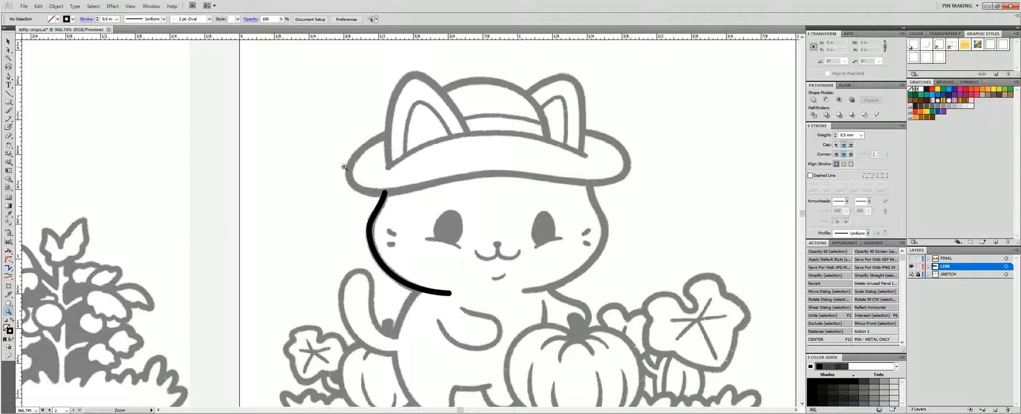
drag(347, 167, 532, 331)
drag(400, 288, 477, 270)
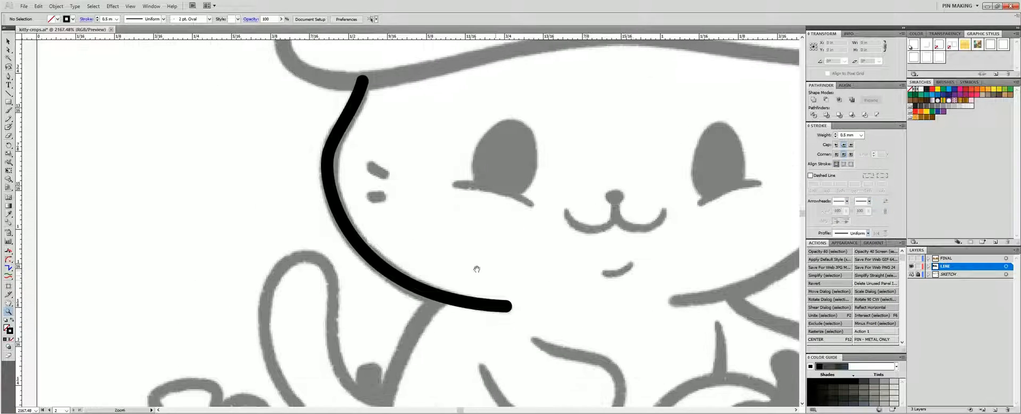
click(454, 301)
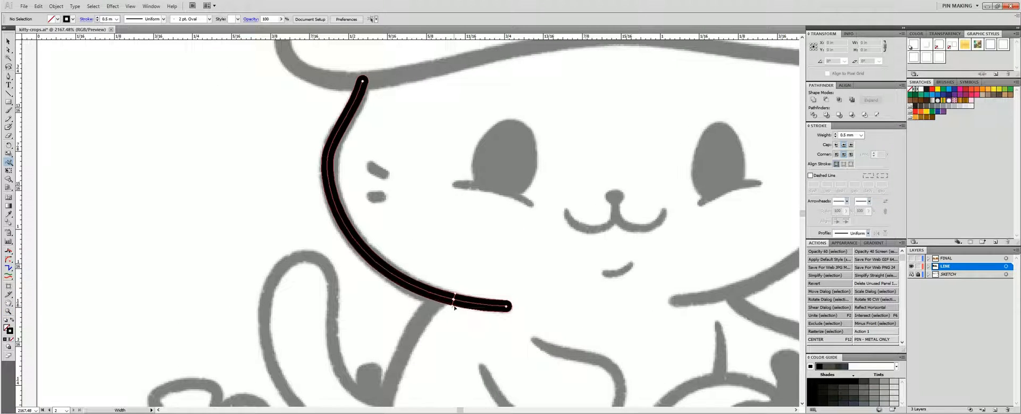
drag(455, 305, 457, 307)
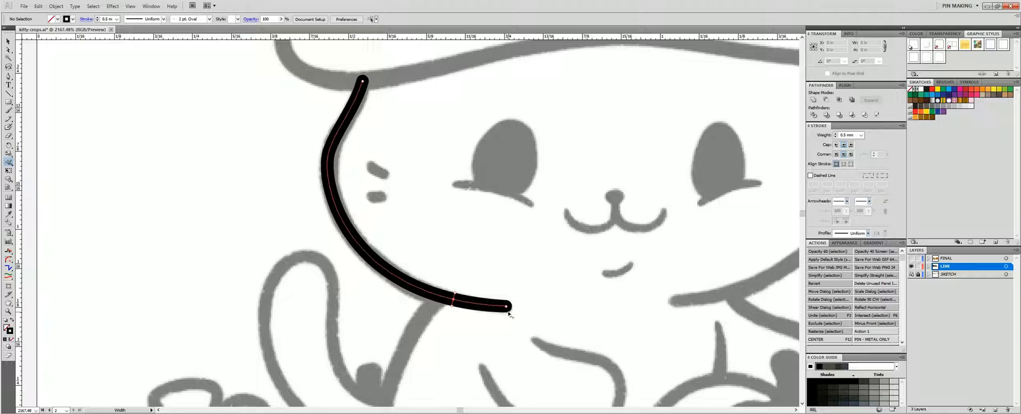
key(a)
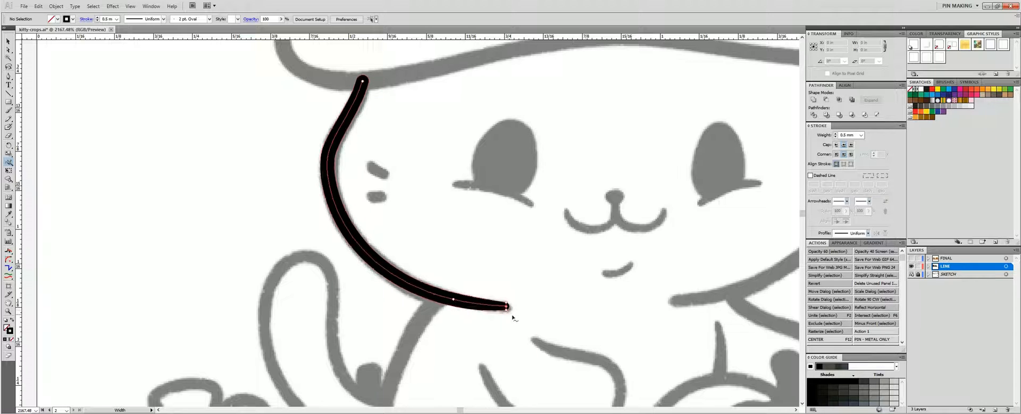
click(537, 321)
Draw a curved Pen path along the right side of the cat's face, from the hat brim to the chin
drag(632, 219, 389, 232)
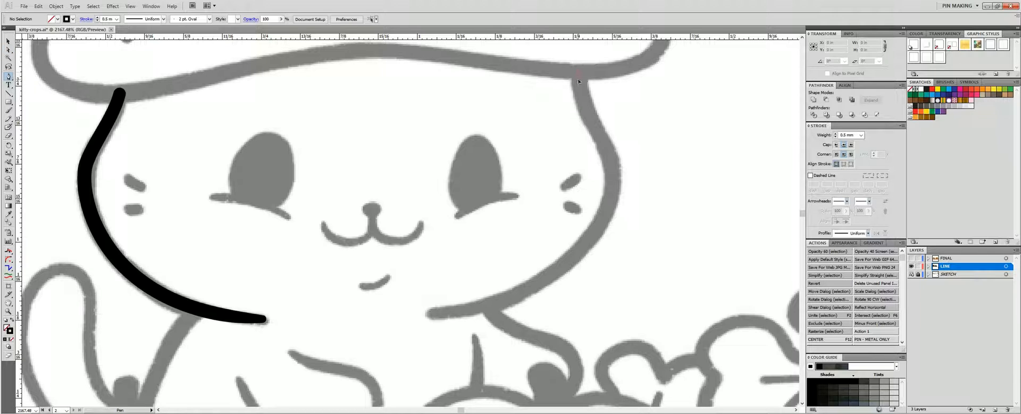
click(615, 166)
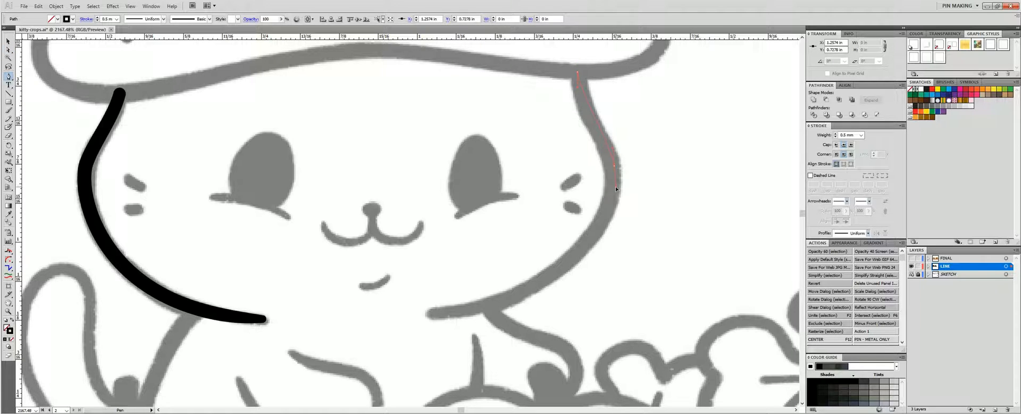
drag(616, 187, 616, 189)
mouse_move(433, 315)
mouse_down()
mouse_move(255, 339)
mouse_move(271, 317)
mouse_move(287, 322)
mouse_up()
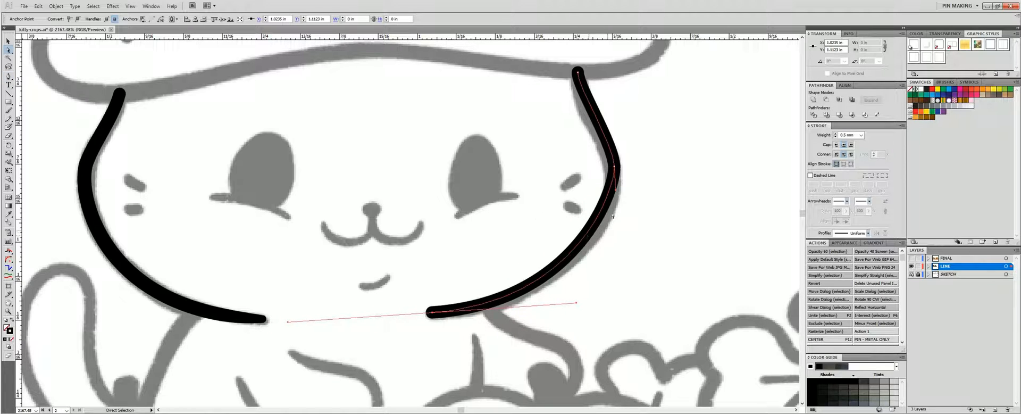
Adjust the anchor and direction handles of the right face curve to follow the sketch
drag(617, 191, 618, 210)
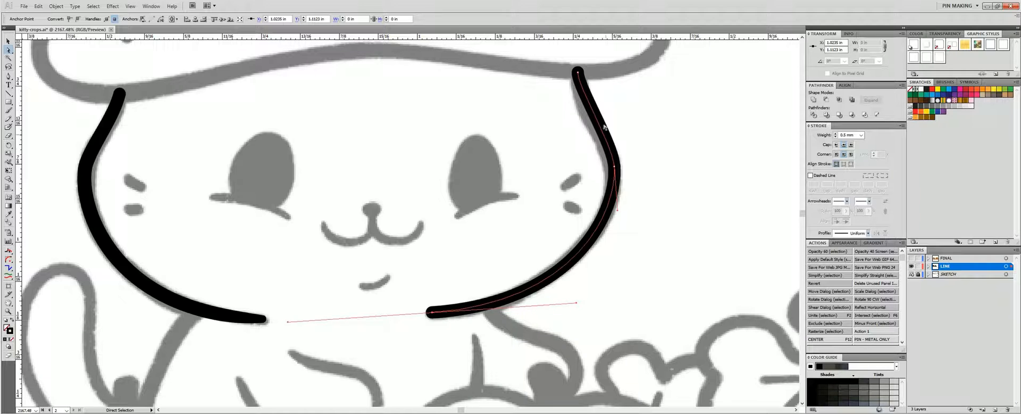
click(585, 90)
mouse_move(588, 101)
mouse_down()
mouse_move(573, 100)
mouse_move(576, 112)
mouse_up()
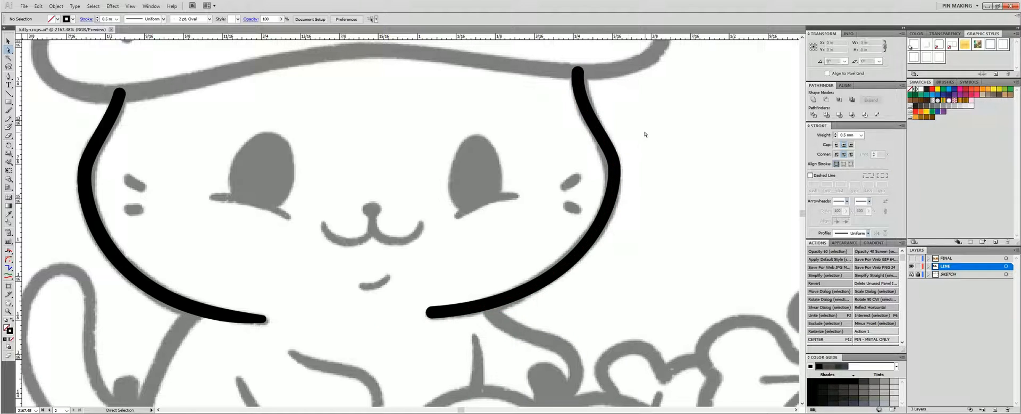
click(614, 167)
drag(615, 171, 614, 169)
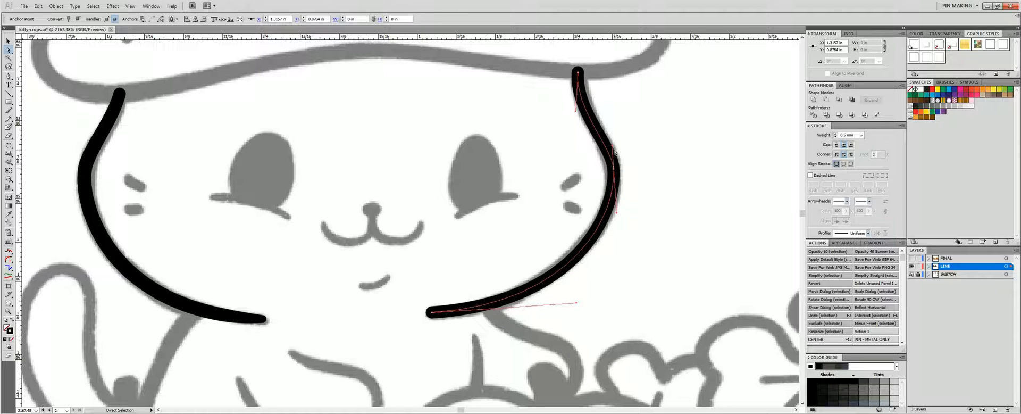
click(576, 110)
drag(635, 173, 724, 143)
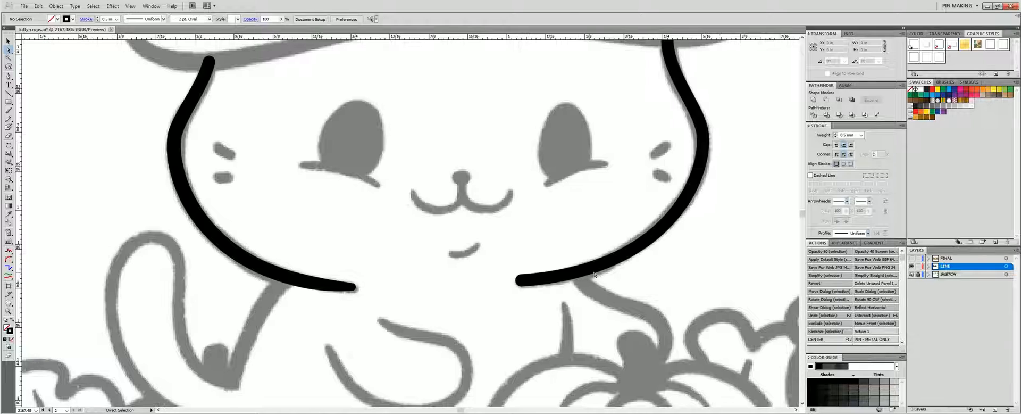
Taper the chin end of the right face curve with the Width tool
key(shift+w)
drag(592, 268, 594, 273)
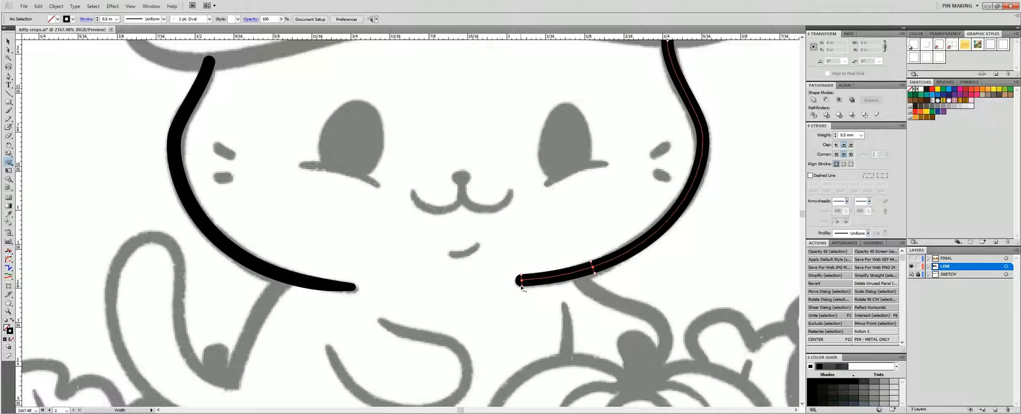
drag(522, 286, 522, 287)
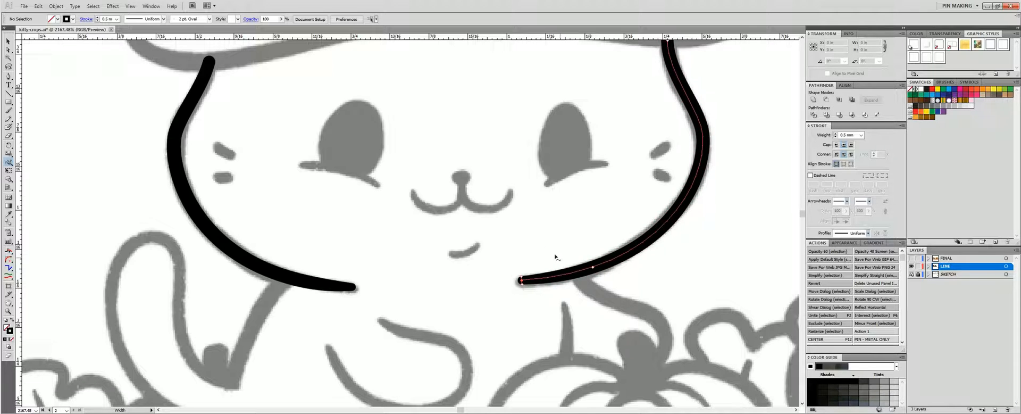
key(a)
Begin the hat brim outline with a curved Pen path from the left ear around the brim's left end
drag(663, 192, 754, 251)
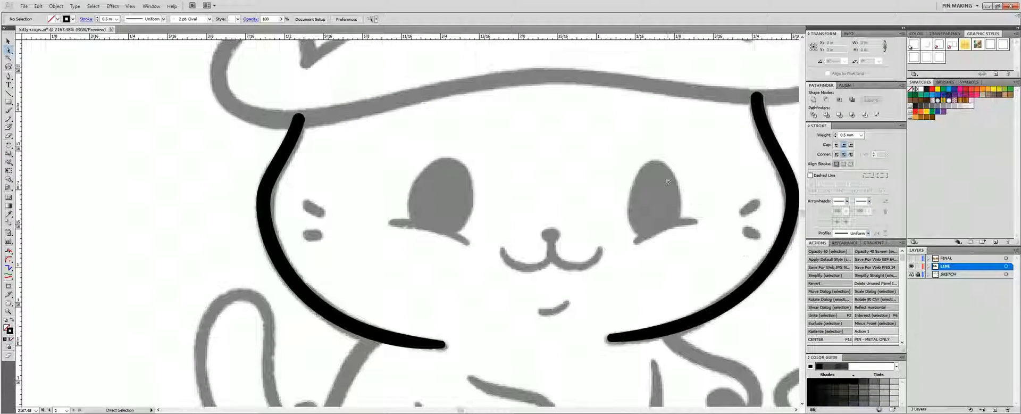
drag(548, 196, 456, 125)
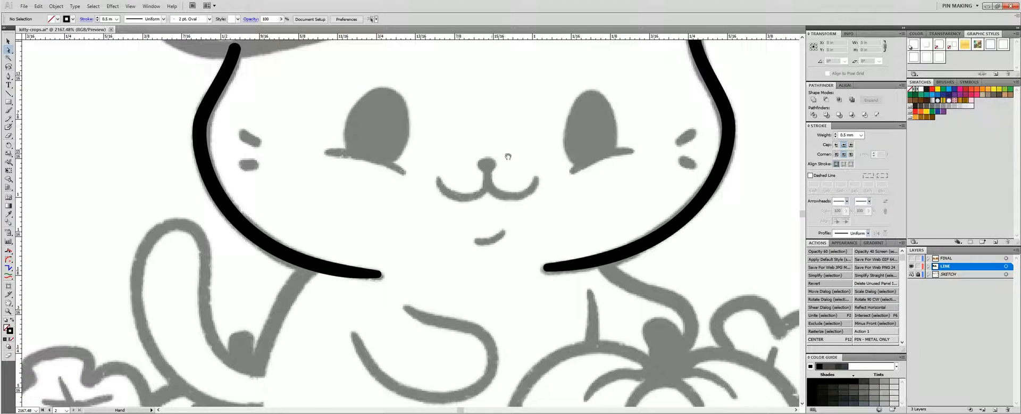
drag(476, 202, 532, 309)
mouse_move(529, 210)
mouse_down()
mouse_move(521, 257)
mouse_move(550, 275)
mouse_up()
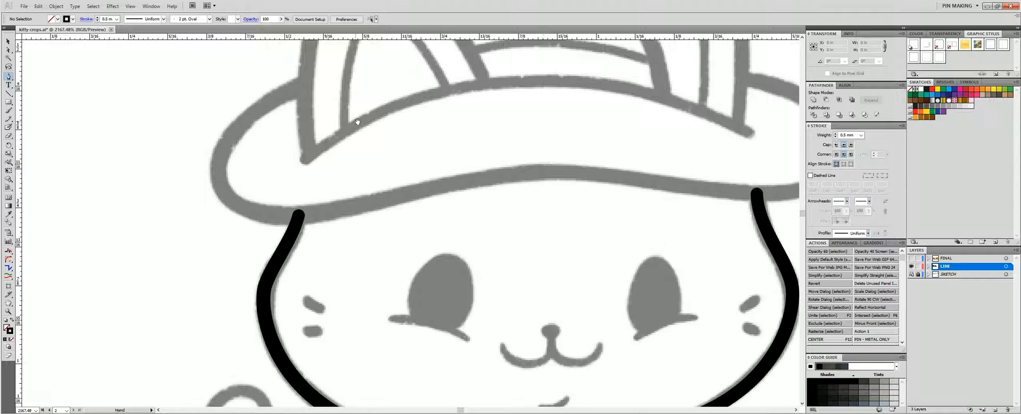
mouse_move(358, 121)
mouse_down()
mouse_move(460, 126)
mouse_move(375, 123)
mouse_up()
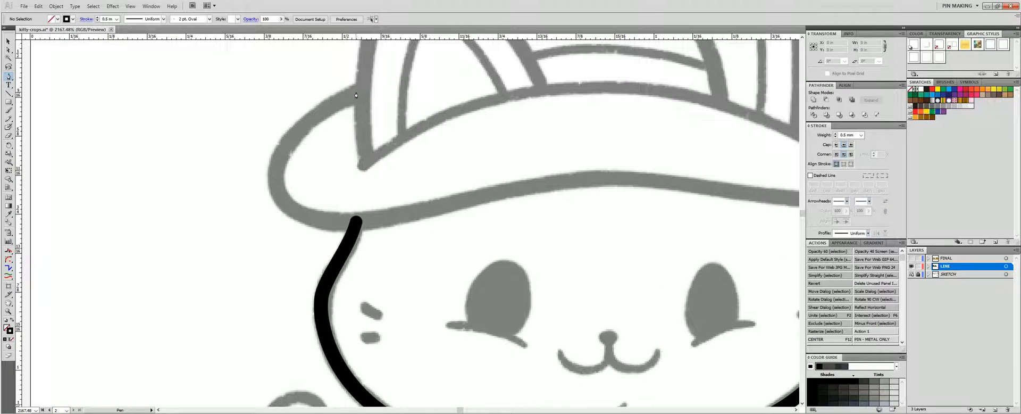
drag(356, 92, 394, 77)
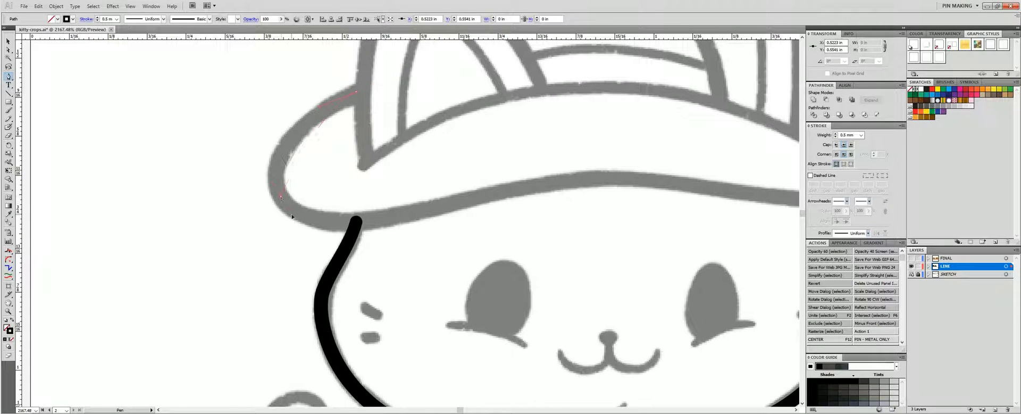
drag(306, 244, 307, 244)
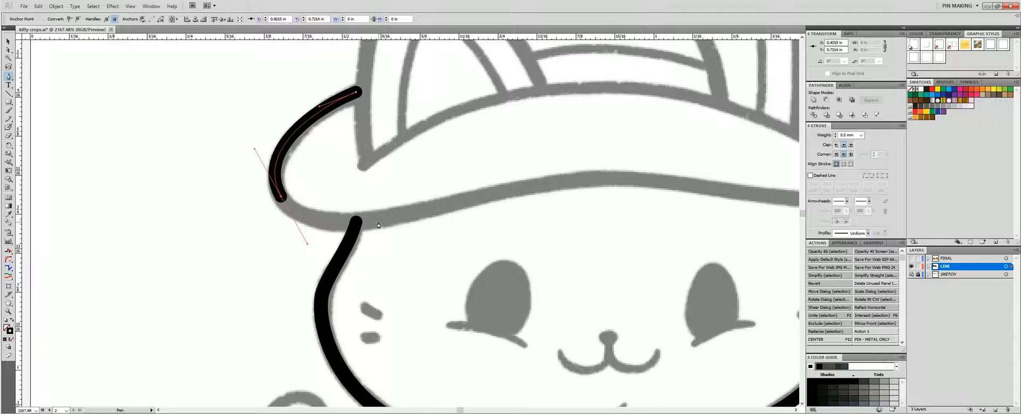
drag(405, 215, 404, 215)
key(ctrl+z)
Continue the brim path along its lower edge and around the right end up to the right ear
drag(639, 178, 676, 173)
drag(638, 213, 377, 233)
drag(584, 219, 611, 217)
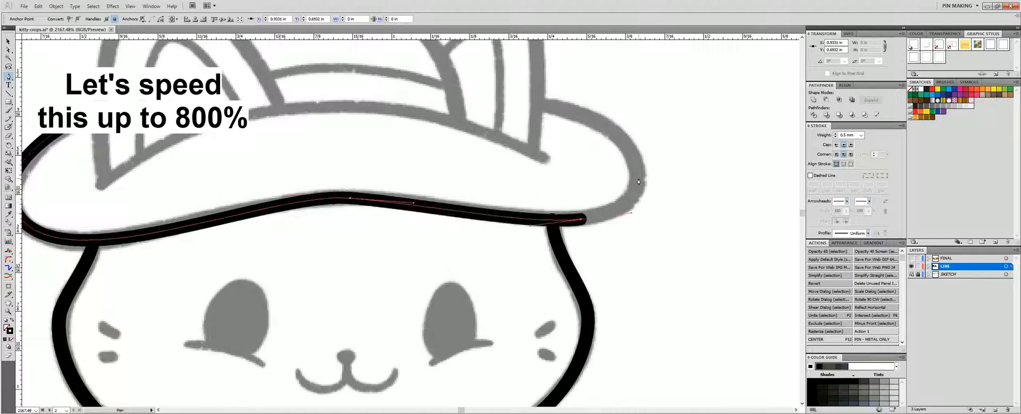
drag(640, 176, 656, 140)
drag(545, 104, 455, 90)
Refine the brim path's anchors and direction handles to match the sketch and deselect it
key(a)
click(665, 170)
drag(617, 186, 668, 172)
click(633, 205)
drag(468, 192, 586, 192)
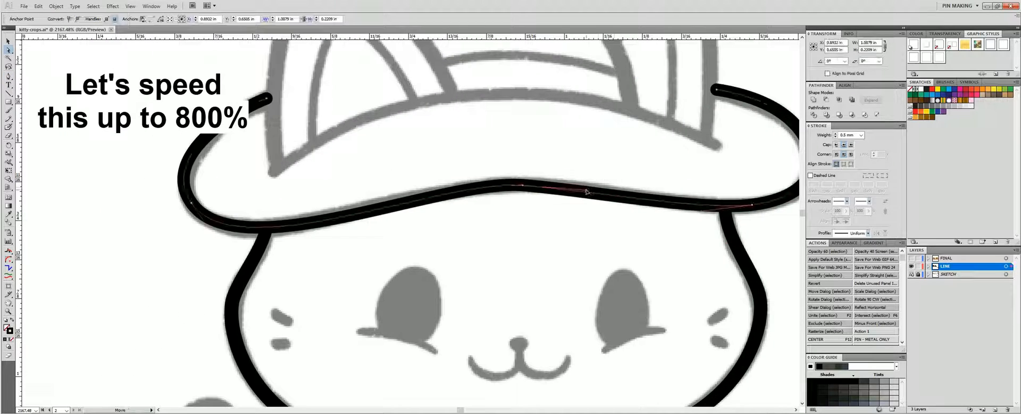
click(553, 160)
Draw a line between the inner corners of the hat brim and bend it into an arch with Symmetric Edit
drag(503, 103, 425, 219)
key(p)
click(190, 290)
click(646, 264)
click(8, 250)
drag(426, 276, 429, 209)
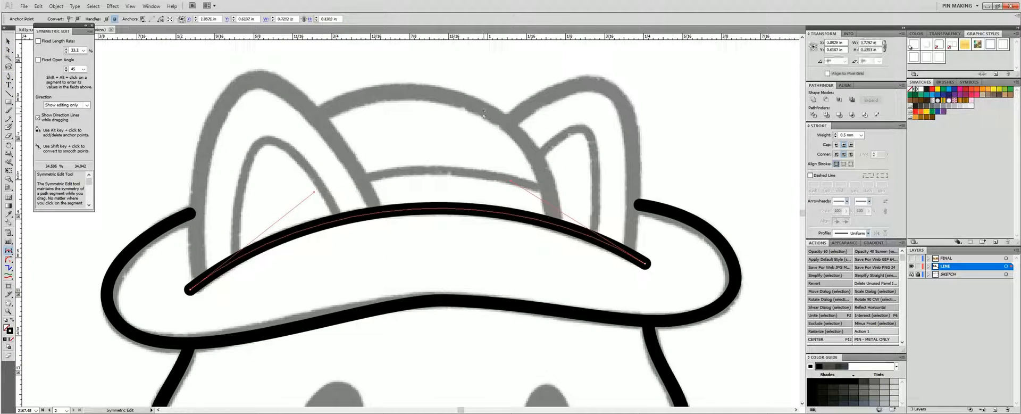
Vary the stroke width toward both ends of the arched upper brim line with the Width tool
key(shift+w)
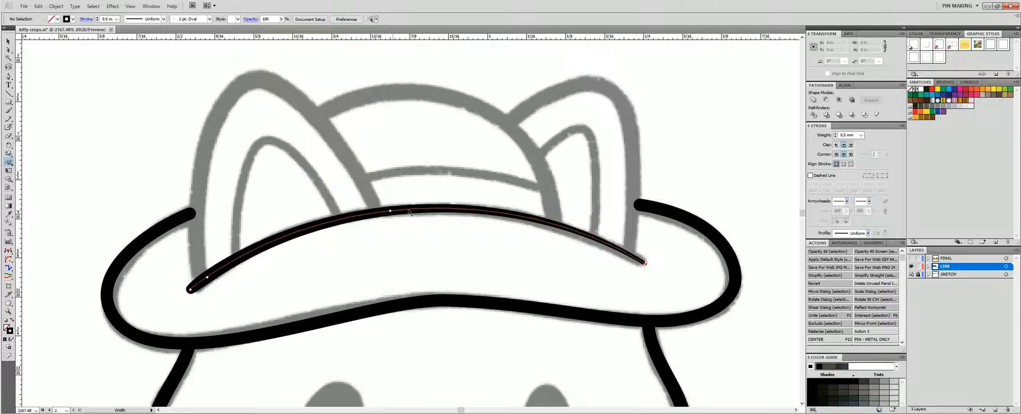
drag(593, 234, 645, 266)
drag(198, 285, 226, 271)
key(a)
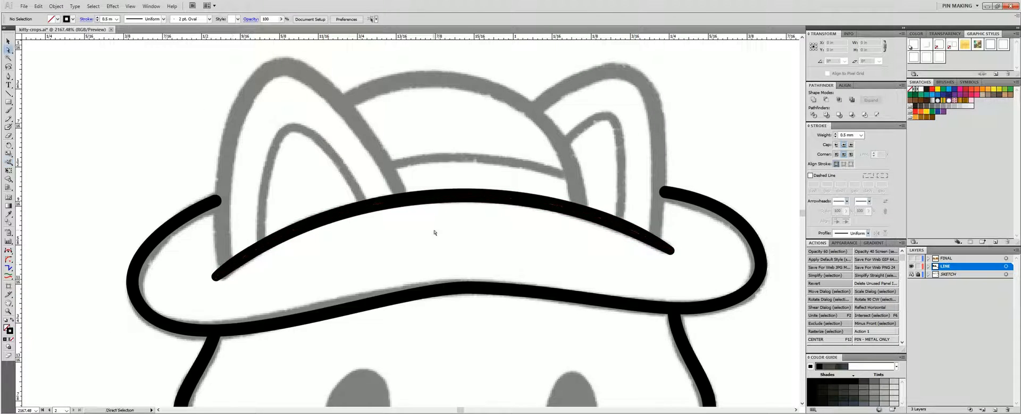
Draw the left ear's outline with the Pen tool, from the brim over the tip and back down to the brim
drag(435, 233, 503, 233)
key(p)
click(296, 269)
mouse_move(351, 66)
mouse_down()
mouse_move(427, 50)
mouse_move(394, 57)
mouse_up()
click(475, 204)
Reshape both sides of the left ear outline with Symmetric Edit and its direction handles to fit the sketch
key(a)
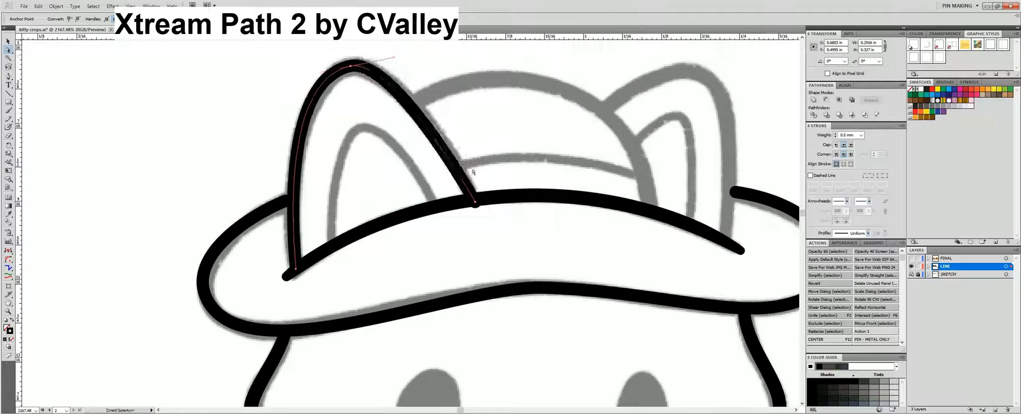
click(9, 250)
drag(433, 133, 440, 129)
key(a)
click(302, 127)
drag(275, 82, 293, 74)
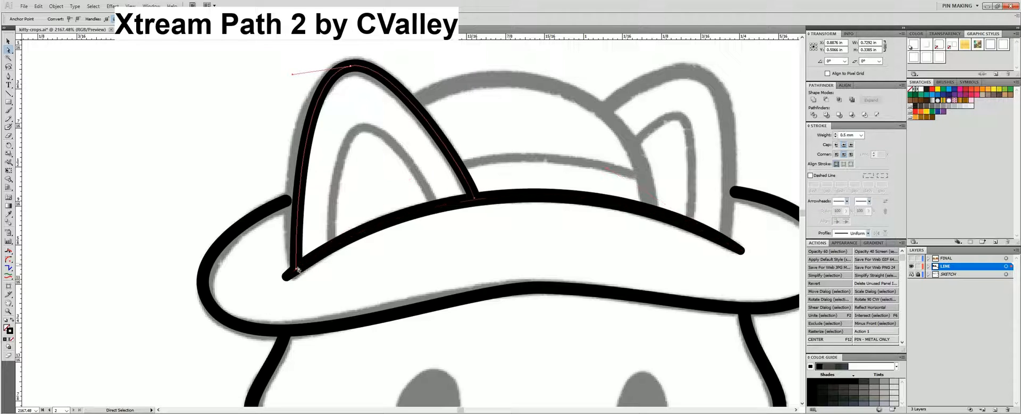
key(shift+c)
drag(295, 268, 284, 218)
key(a)
Draw the hat crown as a curved Pen path from the left ear over to the brim and deselect it
drag(479, 224, 383, 236)
key(p)
click(317, 117)
drag(448, 96, 551, 114)
click(555, 222)
key(a)
key(ctrl+shift+a)
Draw the right ear's outline with the Pen tool from the crown to the brim and refine the curve at its tip
key(p)
click(508, 122)
drag(603, 85, 628, 92)
drag(633, 253, 632, 277)
key(a)
drag(628, 93, 638, 97)
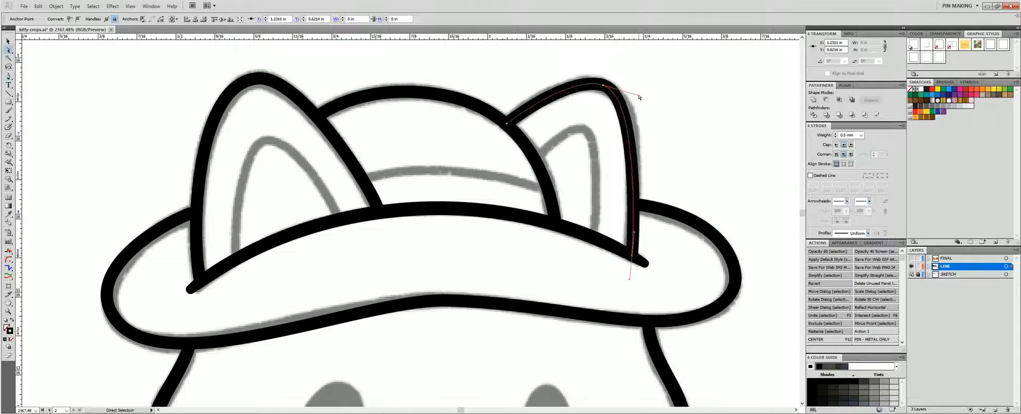
Draw the left inner ear as a curved Pen path, adjust its side curve and apply a saved graphic style
drag(506, 138, 616, 119)
click(345, 242)
drag(377, 121, 407, 124)
click(448, 199)
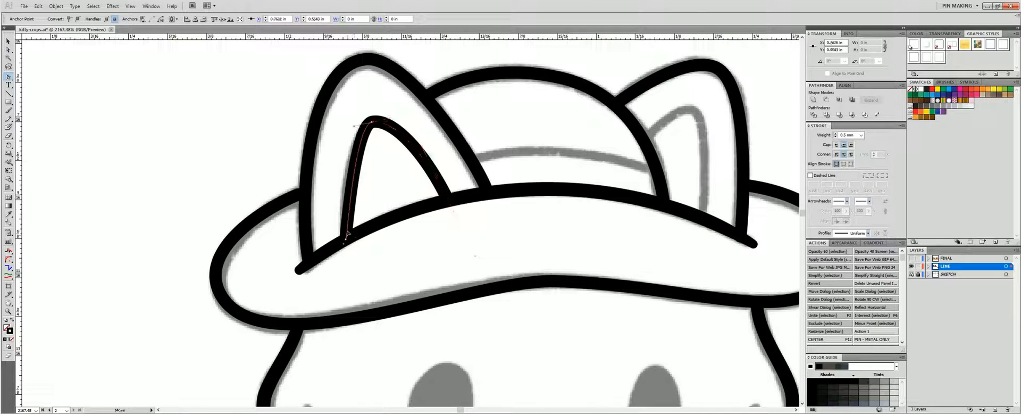
drag(345, 243, 344, 199)
key(v)
click(1004, 44)
key(ctrl+shift+a)
drag(678, 213, 607, 207)
key(ctrl+minus)
key(ctrl+minus)
key(ctrl+minus)
key(ctrl+minus)
key(ctrl+minus)
mouse_move(627, 255)
mouse_down()
mouse_move(604, 216)
mouse_move(467, 295)
mouse_move(356, 296)
mouse_up()
key(ctrl+z)
key(ctrl+shift+a)
Draw the right inner ear as a curved Pen path from the crown to the brim, refine it and deselect
key(p)
click(533, 159)
drag(592, 123, 609, 125)
click(608, 260)
key(a)
drag(636, 196, 622, 229)
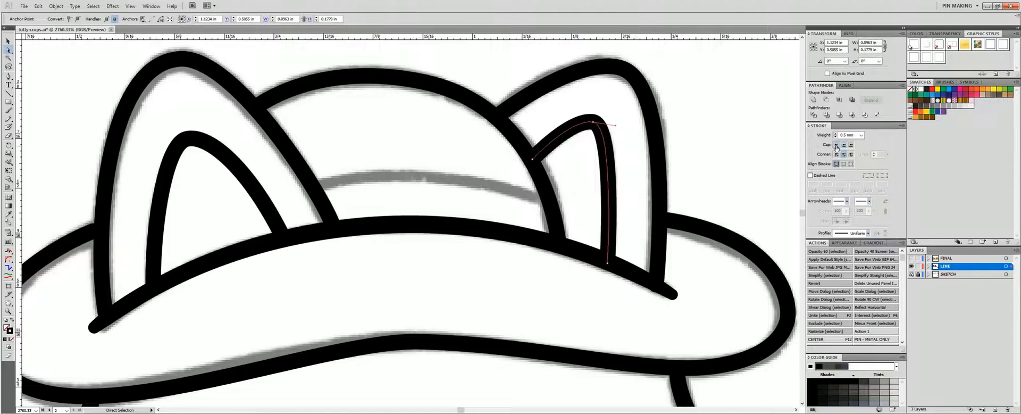
key(ctrl+shift+a)
Draw a curved Pen path for the hatband across the crown between the two ears
drag(502, 272, 541, 272)
key(p)
click(352, 189)
drag(588, 202, 688, 244)
key(a)
Compare with the finished tomato cat's hatband and apply the 0.4 mm graphic style to the pumpkin cat's hatband
key(ctrl+minus)
key(ctrl+minus)
key(ctrl+minus)
key(ctrl+minus)
key(ctrl+minus)
drag(476, 155, 707, 285)
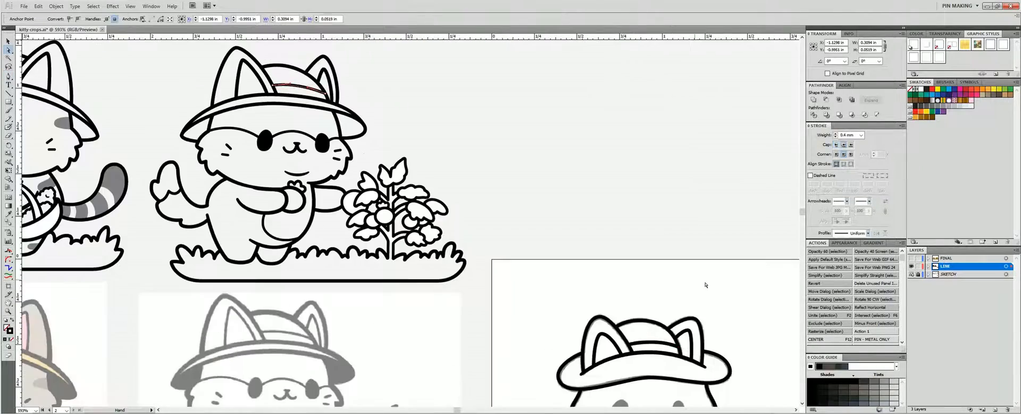
drag(736, 312, 585, 383)
click(1003, 45)
key(ctrl+shift+a)
Review the traced hat at a reduced view and save the document
drag(513, 289, 570, 137)
key(ctrl+minus)
key(ctrl+minus)
key(ctrl+minus)
key(ctrl+s)
Draw the left eye as a filled black ellipse without a stroke and reshape its anchors to the sketched oval
key(z)
drag(218, 238, 478, 373)
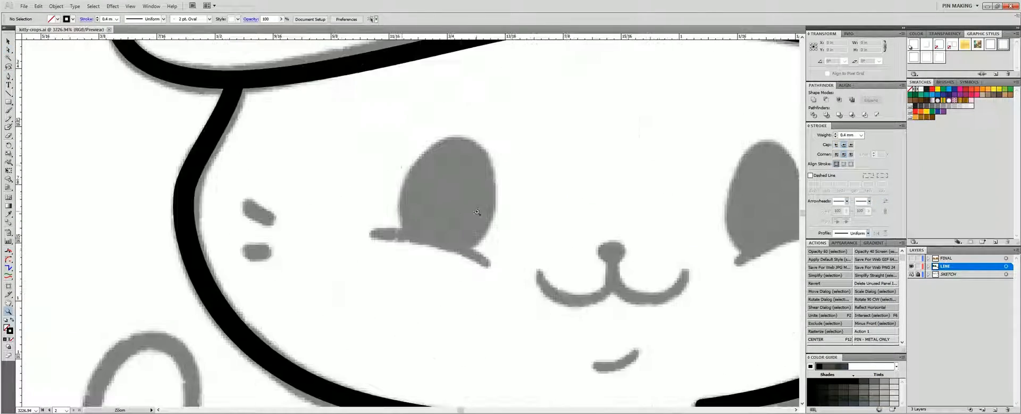
drag(489, 246, 495, 250)
key(shift+x)
key(a)
drag(446, 162, 455, 136)
drag(494, 182, 496, 173)
drag(494, 205, 495, 212)
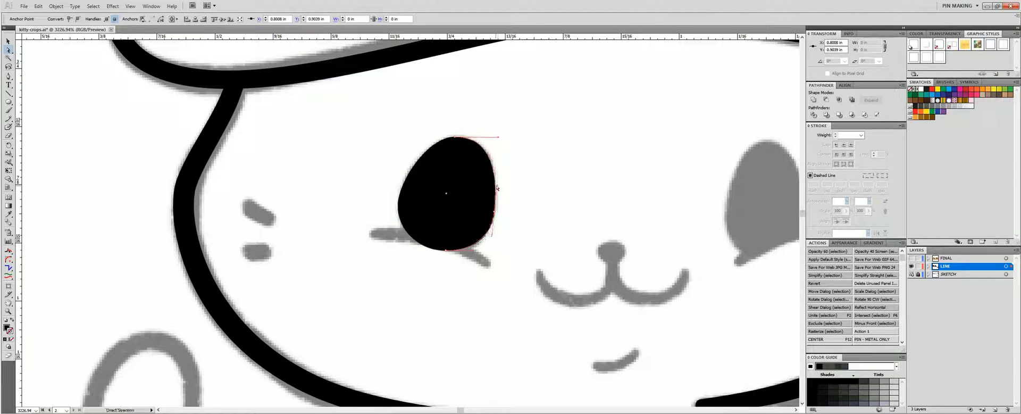
Trim the left eye's lower edge along the lash line with the Eraser and deselect it
click(412, 239)
key(shift+e)
drag(413, 246, 452, 256)
key(ctrl+shift+a)
Draw a line along the left eye's lower lash and bend it into a slight curve
key(backslash)
drag(371, 232, 488, 263)
drag(429, 248, 430, 244)
Give the left lash a black 0.356 mm stroke with a tapered width profile and deselect it
key(i)
click(217, 307)
click(915, 59)
key(a)
key(shift+w)
click(939, 58)
key(ctrl+shift+a)
Draw the right eye's curved lower lash with the Pen tool and copy the left lash's tapered stroke onto it
key(p)
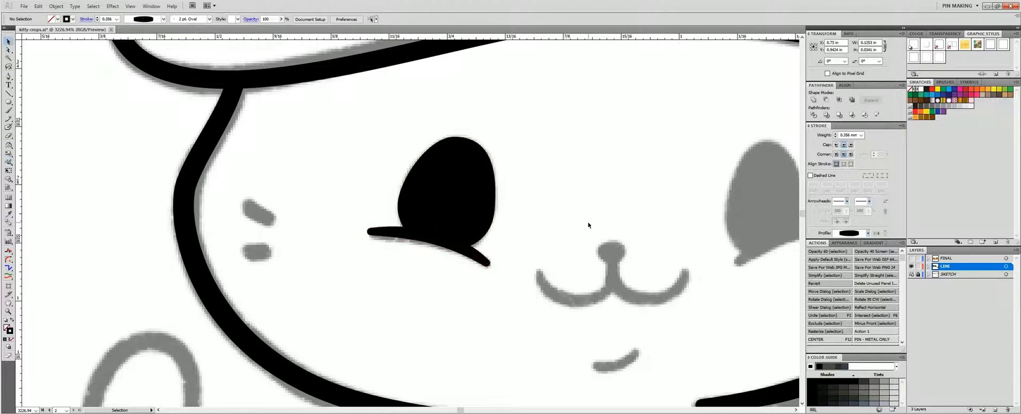
drag(589, 223, 460, 211)
click(699, 220)
drag(699, 221, 633, 219)
click(611, 248)
key(i)
click(353, 244)
double_click(8, 214)
click(595, 142)
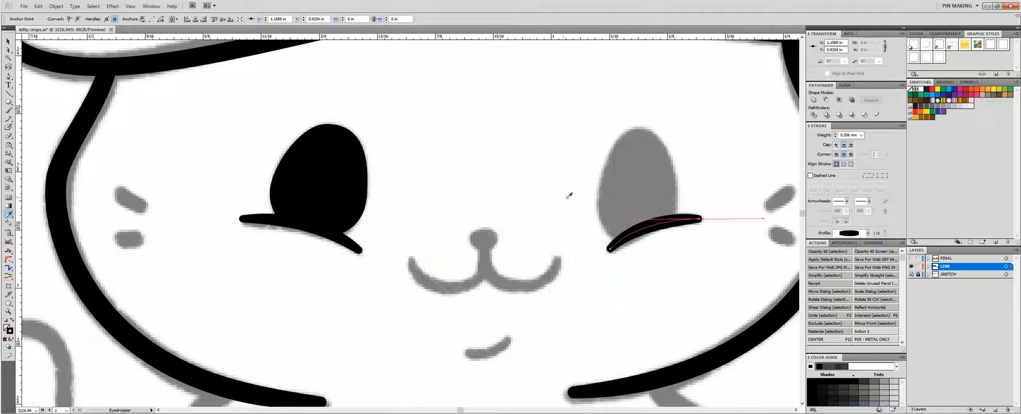
Trace the right eye with the Pen tool as a closed oval and give it a solid black fill
key(ctrl+shift+a)
key(p)
click(616, 237)
drag(598, 198, 600, 177)
drag(639, 128, 670, 127)
drag(676, 214, 668, 247)
click(616, 238)
key(shift+x)
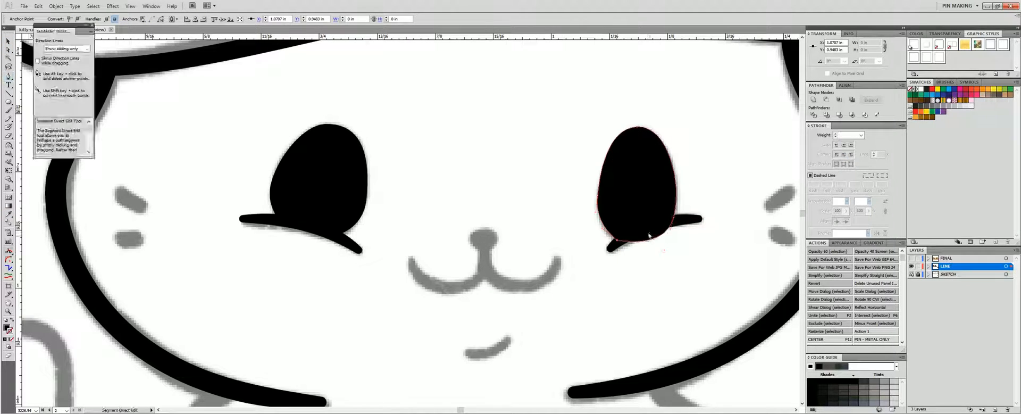
Push the right eye's outer edge slightly outward to widen the oval and deselect it
key(ctrl+shift+a)
key(a)
drag(676, 214, 681, 214)
key(ctrl+shift+a)
Draw the small rounded triangular nose above the mouth as a black filled shape and deselect it
drag(585, 213, 662, 212)
key(p)
click(561, 251)
drag(575, 238, 575, 231)
drag(546, 238, 547, 245)
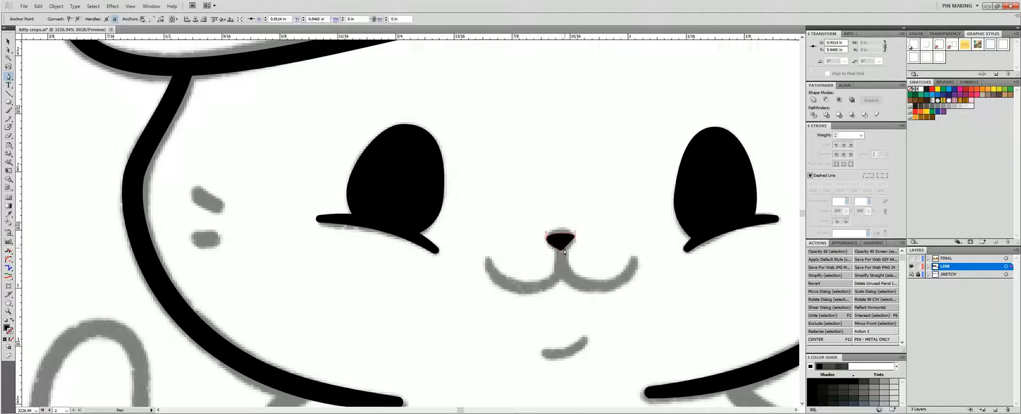
key(ctrl+shift+a)
Copy the mouth line from the finished cat and place it over the pumpkin cat's sketched mouth
key(ctrl+minus)
key(ctrl+minus)
key(ctrl+minus)
key(ctrl+minus)
key(ctrl+minus)
key(ctrl+minus)
click(244, 255)
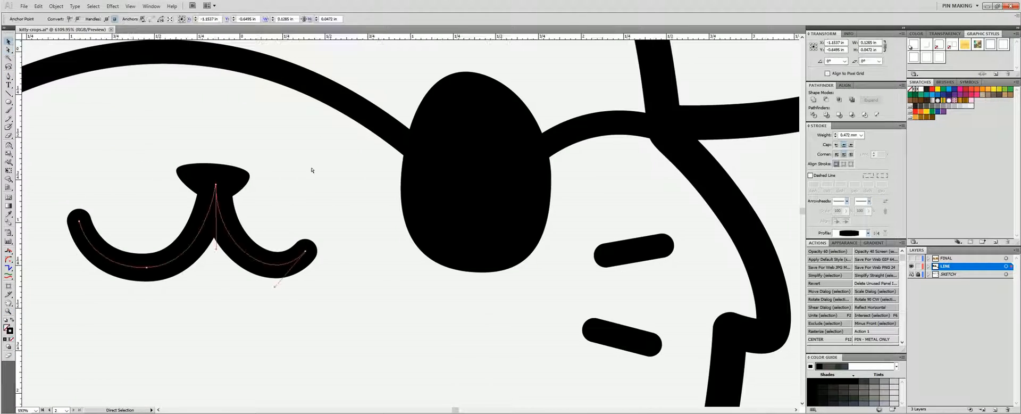
key(ctrl+c)
key(p)
click(283, 209)
key(v)
key(ctrl+v)
drag(429, 247, 390, 187)
Reshape the mouth's right half to follow the sketch and narrow its outer end with the Width tool
key(ctrl+shift+a)
key(a)
drag(457, 239, 494, 205)
drag(471, 234, 474, 268)
drag(388, 229, 384, 244)
key(shift+w)
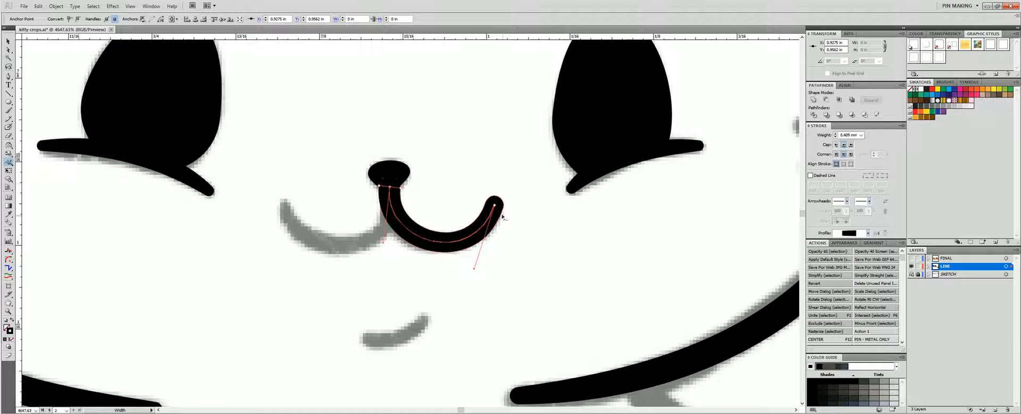
drag(502, 209, 499, 208)
key(ctrl+shift+a)
Draw the mouth's left half as a curve along the sketch and copy the right half's tapered stroke onto it
key(a)
mouse_move(321, 225)
mouse_down()
mouse_move(397, 224)
mouse_move(467, 180)
mouse_move(463, 283)
mouse_up()
key(backslash)
key(a)
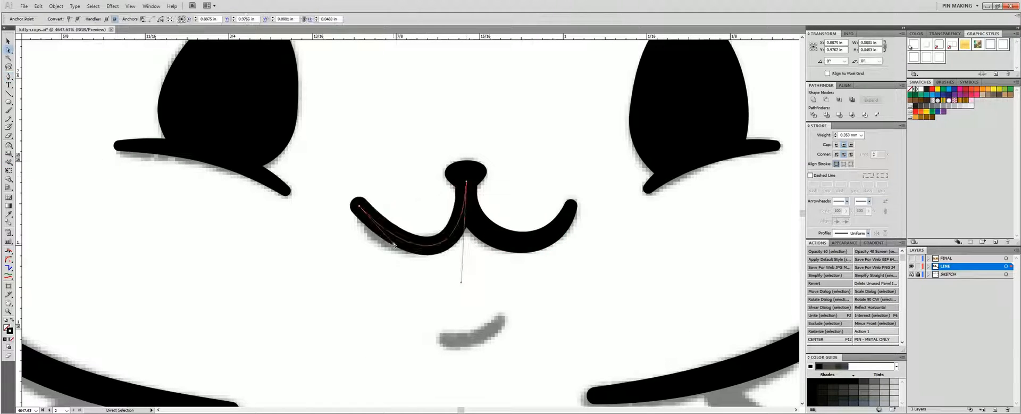
drag(395, 198, 359, 256)
drag(462, 284, 468, 266)
drag(359, 257, 371, 258)
key(i)
click(534, 231)
key(ctrl+shift+a)
Draw the short lower lip line below the mouth, bend it into a slight curve, and save the document
drag(499, 240, 579, 215)
key(p)
click(521, 312)
click(581, 291)
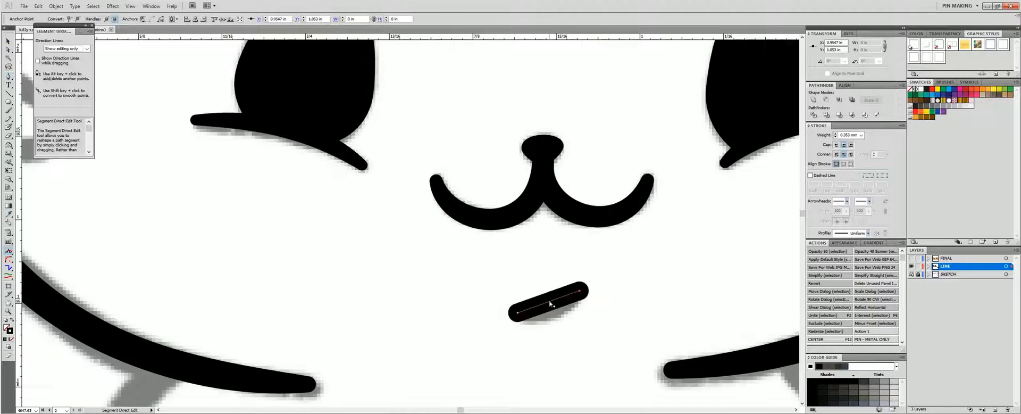
drag(550, 302, 558, 310)
key(ctrl+minus)
key(ctrl+minus)
key(ctrl+minus)
key(ctrl+minus)
key(ctrl+s)
Draw two short whisker lines on each cheek with the Line Segment tool and a 0.35 mm stroke
key(ctrl+minus)
key(ctrl+minus)
drag(426, 213, 505, 333)
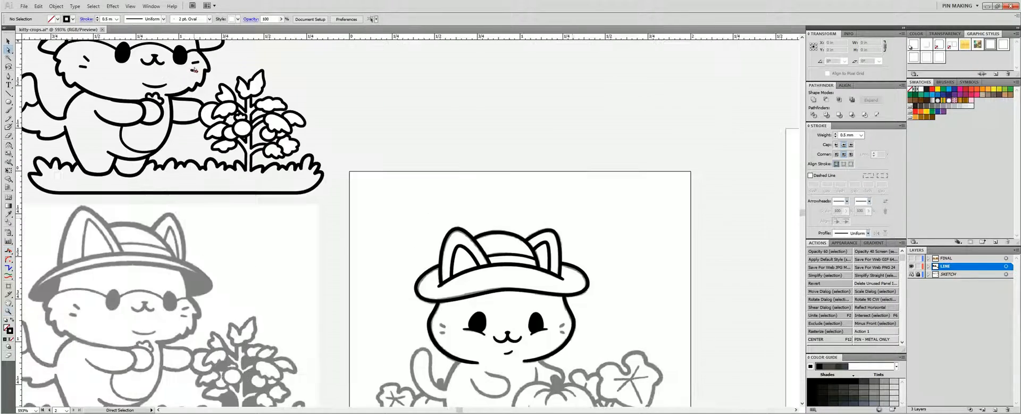
drag(423, 288, 580, 375)
key(backslash)
drag(170, 192, 144, 178)
drag(165, 217, 144, 217)
drag(152, 183, 153, 186)
key(backslash)
drag(641, 190, 656, 181)
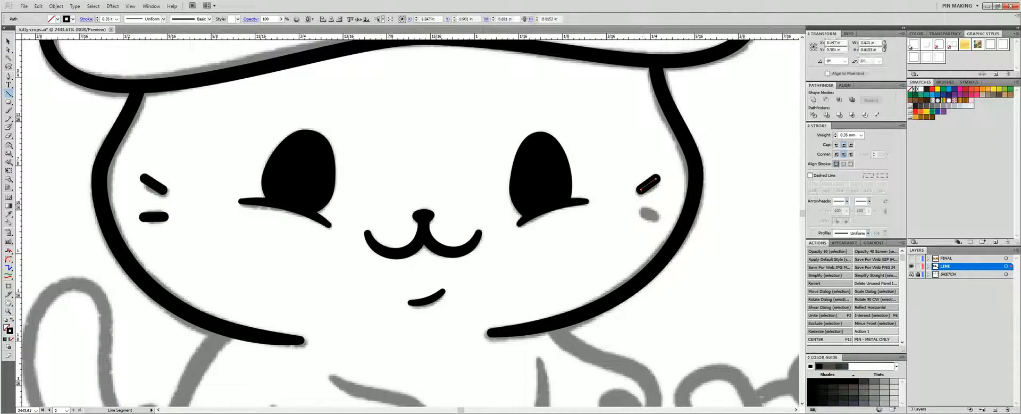
drag(644, 212, 655, 217)
Trace the body's left side, the foot and the belly edge with the Pen tool and refine the inner leg's curve
mouse_move(347, 342)
mouse_down()
mouse_move(561, 267)
mouse_move(587, 168)
mouse_up()
key(p)
click(467, 157)
drag(406, 276, 416, 170)
drag(415, 191, 410, 294)
click(492, 363)
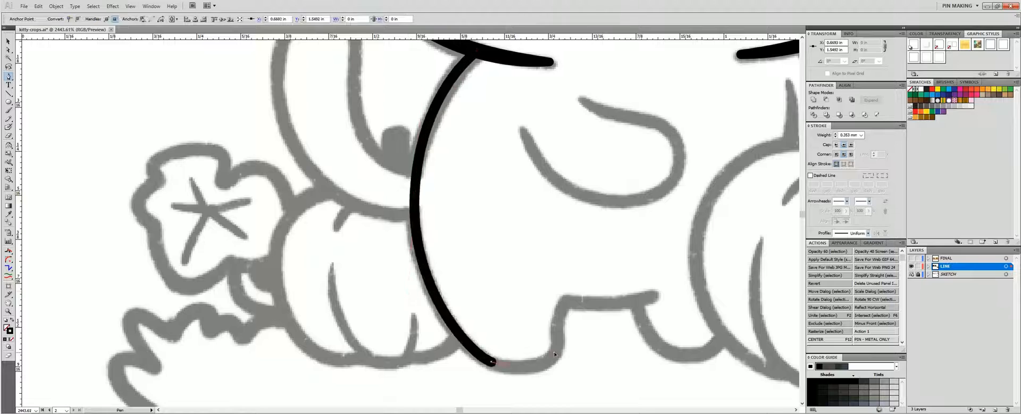
drag(554, 352, 563, 334)
click(567, 301)
drag(656, 295, 692, 284)
key(a)
drag(561, 325, 558, 322)
drag(554, 352, 555, 353)
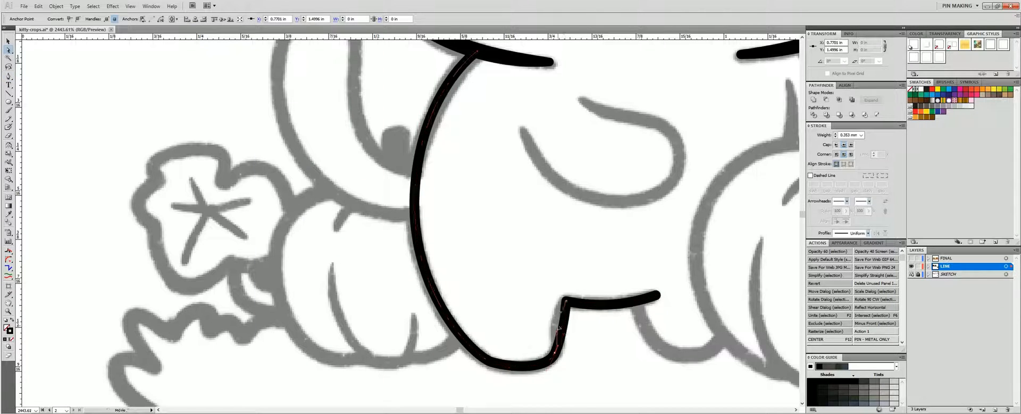
Apply the 0.5 mm line graphic style to the body outline and adjust the width near its belly end
click(492, 362)
click(990, 44)
key(shift+w)
drag(620, 303, 621, 309)
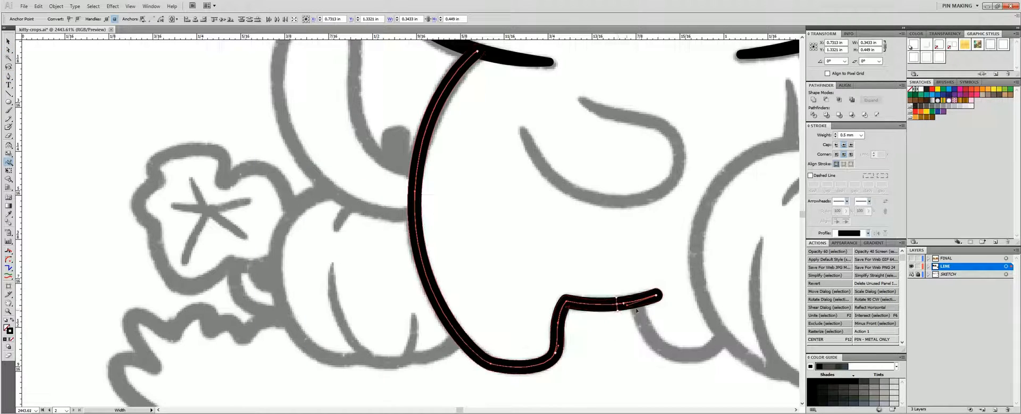
key(ctrl+shift+a)
Trace the second foot's curve from the belly line to the pumpkin and apply the 0.5 mm line graphic style
drag(672, 232, 606, 233)
key(p)
click(567, 302)
drag(644, 351, 662, 340)
click(658, 334)
click(991, 45)
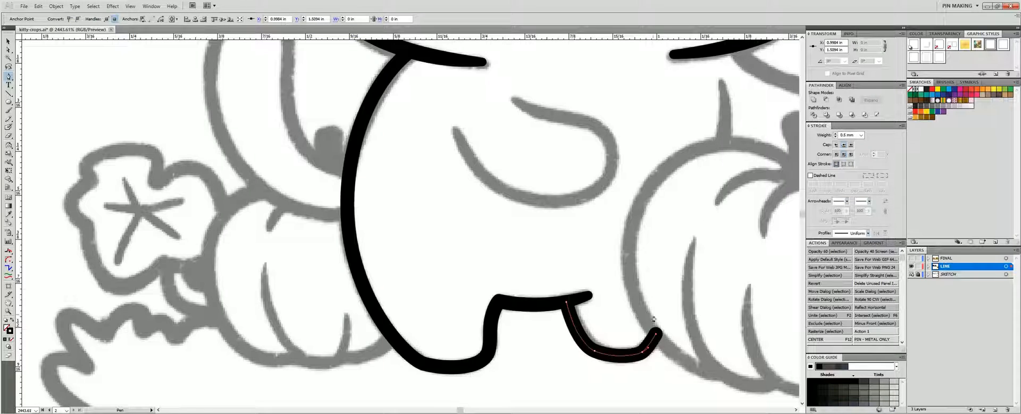
key(a)
key(ctrl+shift+a)
Draw a curved centre line through the tail with the Pen tool and set its stroke weight to 1.75 mm
drag(269, 107, 451, 183)
key(p)
click(434, 119)
drag(526, 274, 645, 299)
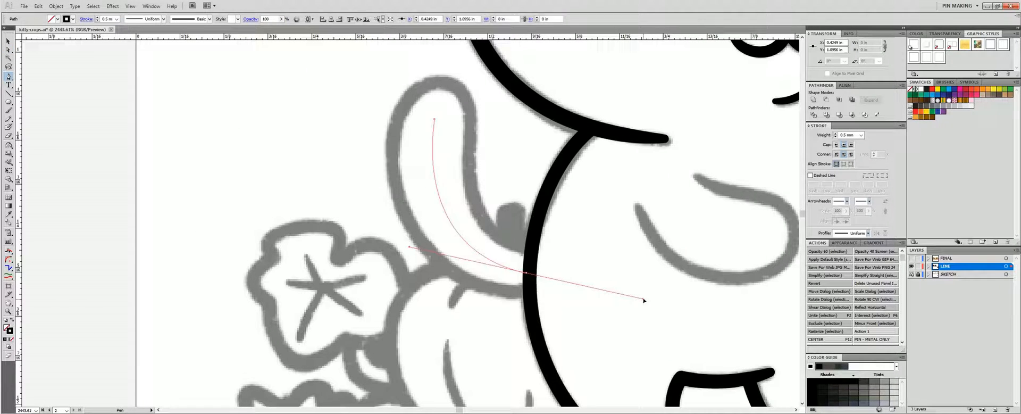
click(861, 134)
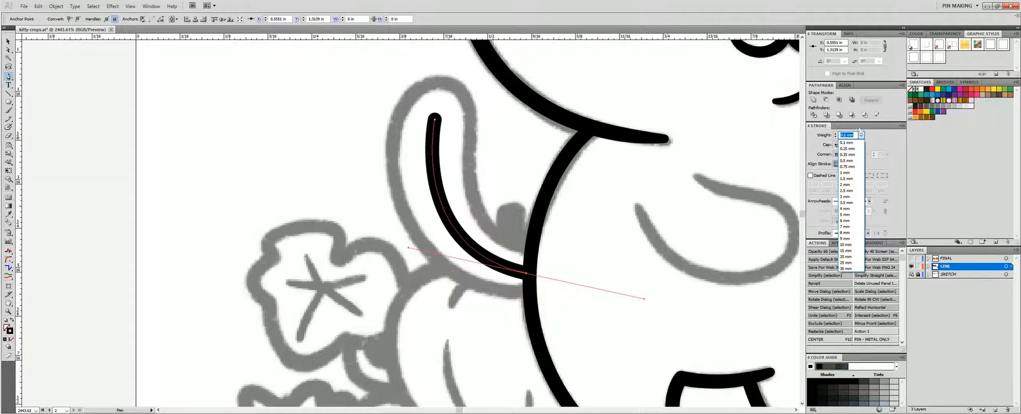
click(847, 196)
click(861, 135)
click(847, 190)
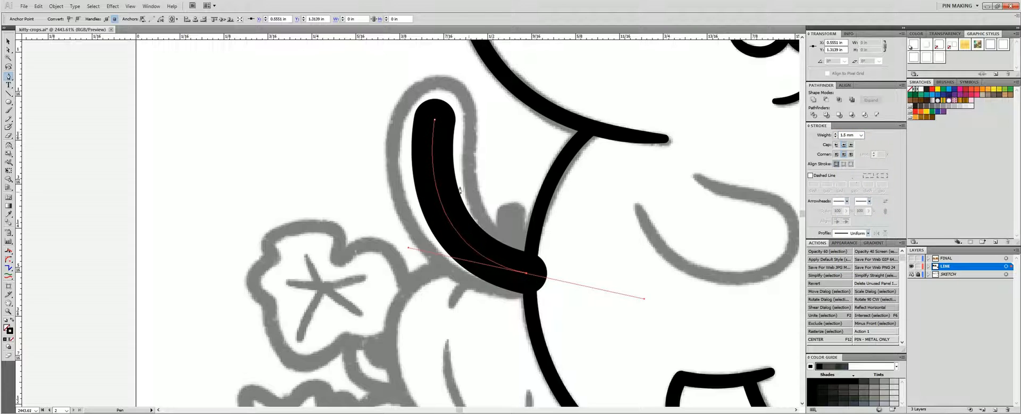
click(860, 134)
click(847, 198)
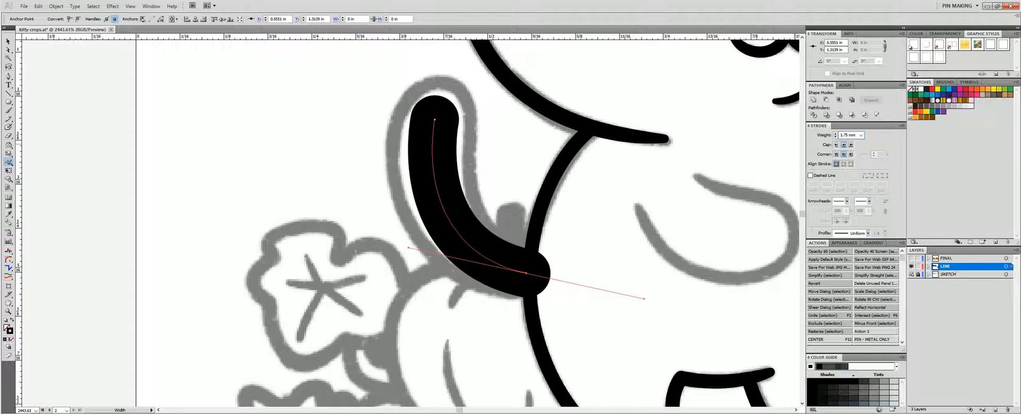
Widen the tail's stroke with the Width tool and adjust its base point and curve to fit the sketch
drag(463, 121, 469, 116)
drag(446, 215, 475, 200)
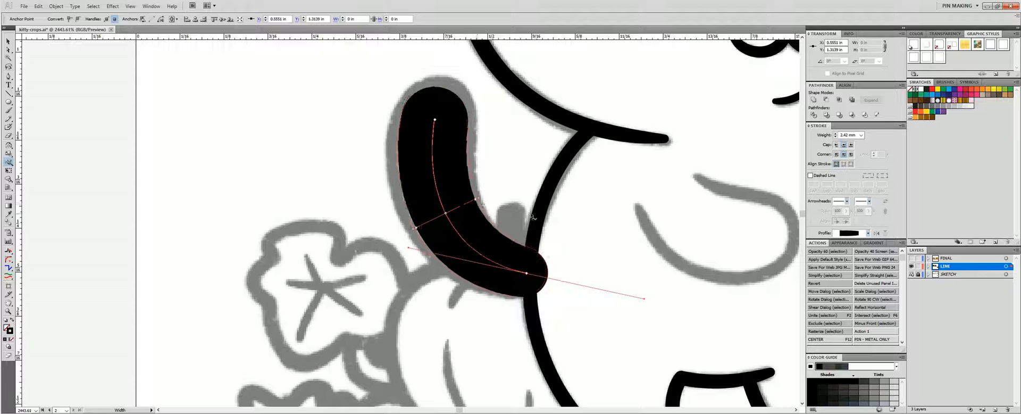
key(a)
drag(527, 274, 530, 277)
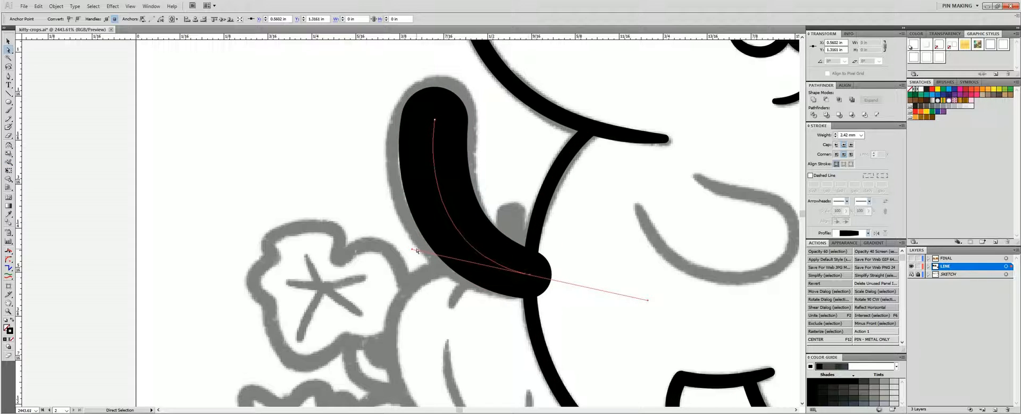
drag(417, 251, 410, 241)
Outline the tail's stroke and apply the 0.5 mm line graphic style to the resulting shape
click(56, 6)
mouse_move(107, 179)
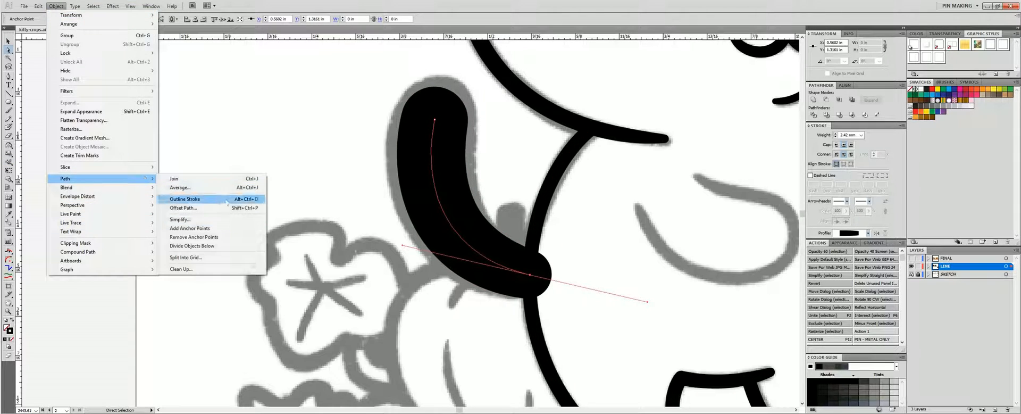
click(256, 201)
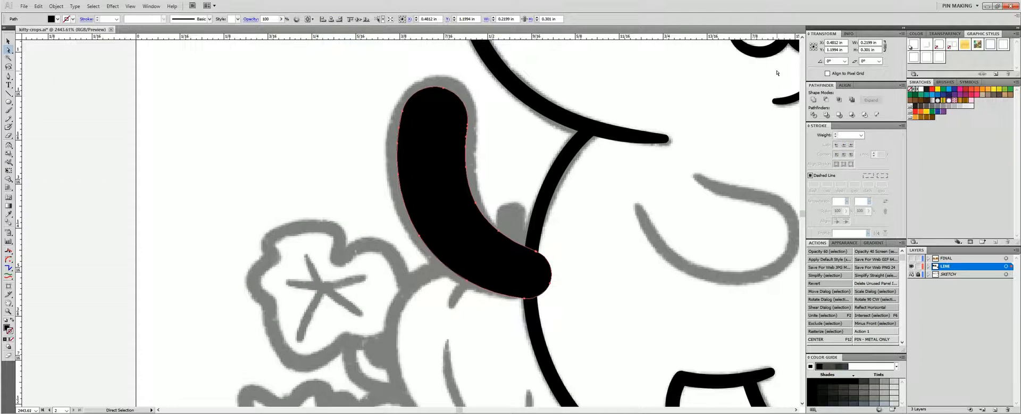
click(990, 45)
Try to trim the tail's overlapping loop by adding anchor points at the body outline and deleting the part inside the body
key(v)
shift+click(535, 240)
click(592, 291)
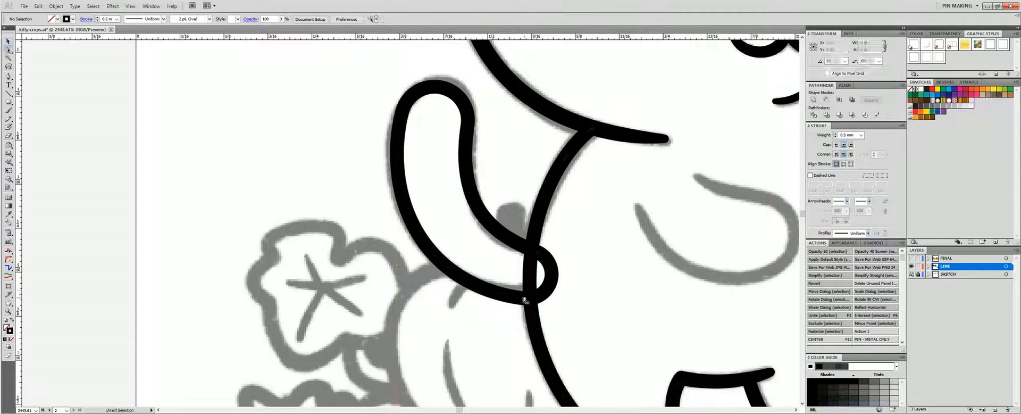
click(538, 261)
click(532, 250)
click(530, 299)
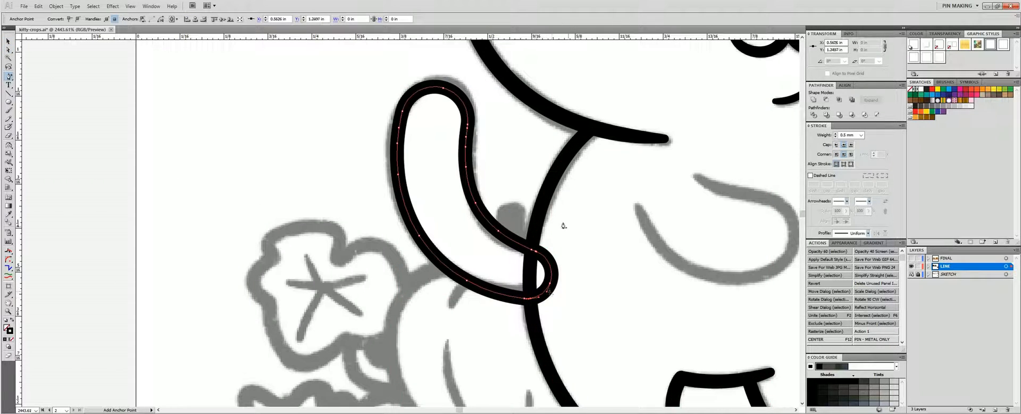
drag(568, 262, 547, 288)
key(Delete)
key(minus)
click(536, 251)
key(a)
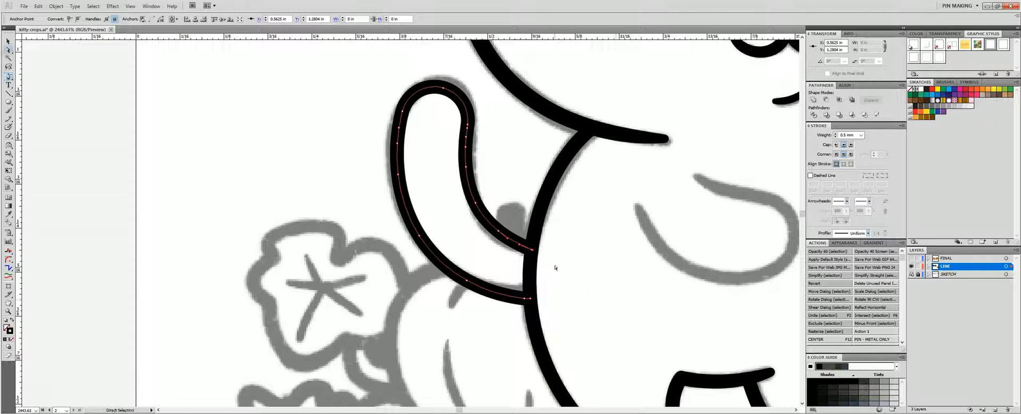
Undo the trimming of the tail's overlapping loop
key(v)
key(ctrl+z)
key(ctrl+z)
key(ctrl+z)
key(ctrl+z)
key(ctrl+z)
key(ctrl+z)
key(ctrl+z)
key(ctrl+z)
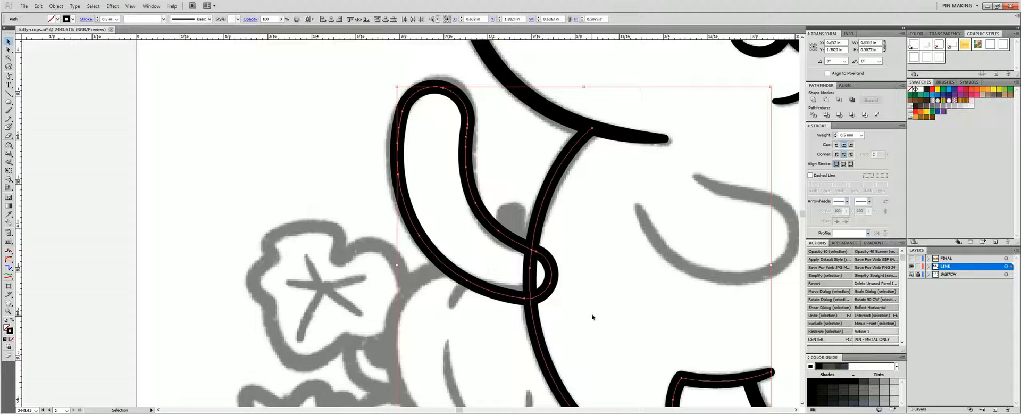
key(ctrl+shift+z)
Unite the tail with the body outline, delete the unwanted segment closing the body shape, and deselect it
shift+click(531, 276)
key(F2)
key(ctrl+z)
click(814, 99)
key(a)
click(684, 252)
key(Delete)
drag(767, 322, 690, 255)
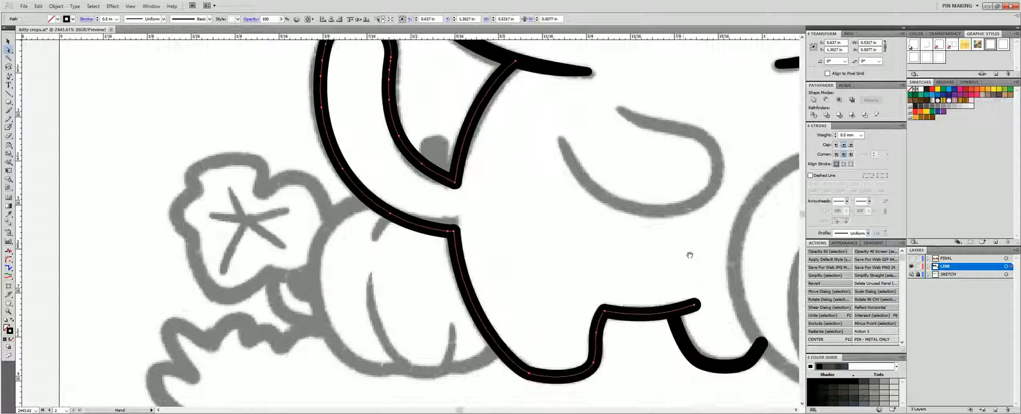
click(541, 218)
Hide the sketch layer to examine the line art of the face, body and tail, and show the sketch again
scroll(541, 218, up, 3)
click(912, 274)
key(ctrl+minus)
key(ctrl+minus)
key(ctrl+minus)
key(ctrl+minus)
key(ctrl+equal)
key(ctrl+equal)
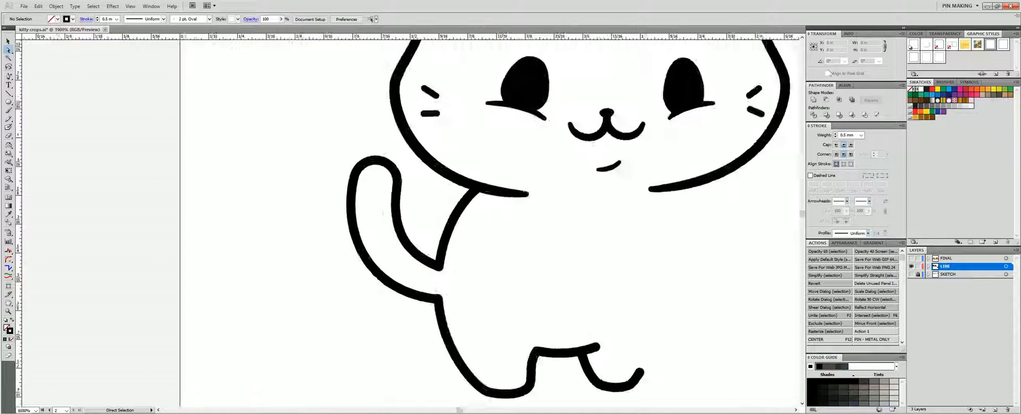
key(ctrl+equal)
click(912, 274)
Adjust the stroke width at the belly line's free end with the Width tool
drag(666, 308, 570, 173)
key(shift+w)
drag(586, 274, 587, 280)
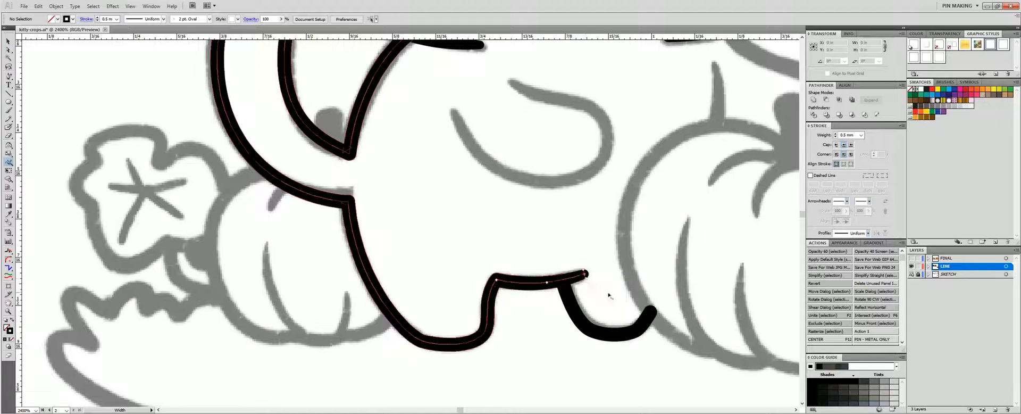
Copy an existing curved stroke with tapered ends and paste it beside the cat's arm sketch
key(a)
click(562, 213)
drag(585, 100, 560, 170)
key(ctrl+0)
drag(288, 107, 753, 241)
key(v)
double_click(230, 133)
key(ctrl+c)
key(Escape)
drag(718, 266, 427, 179)
drag(465, 272, 630, 350)
key(ctrl+v)
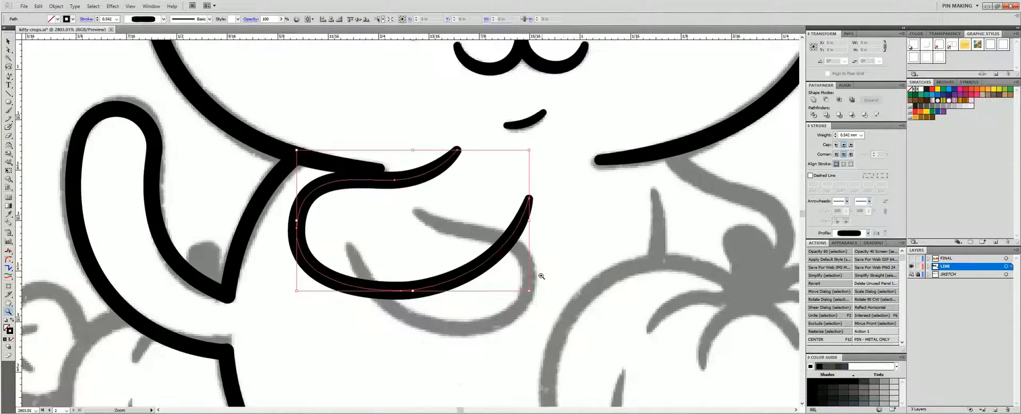
Flip the pasted stroke horizontally, place it over the arm sketch and adjust its curve to match
click(903, 34)
click(928, 48)
key(v)
drag(517, 192, 530, 235)
drag(309, 194, 358, 209)
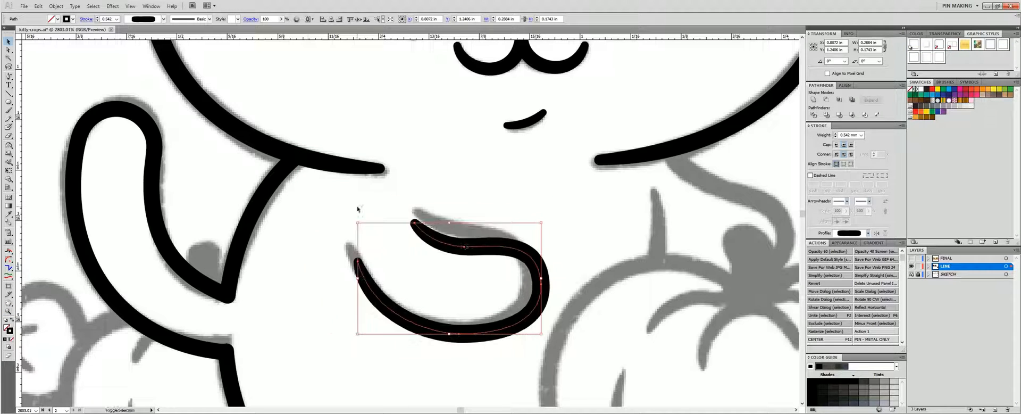
drag(474, 248, 467, 235)
Trace the upper line of the other arm with the Pen tool, from below the chin to the pumpkin's stem, with a 0.5 mm stroke
click(647, 216)
drag(647, 216, 484, 178)
key(p)
click(505, 111)
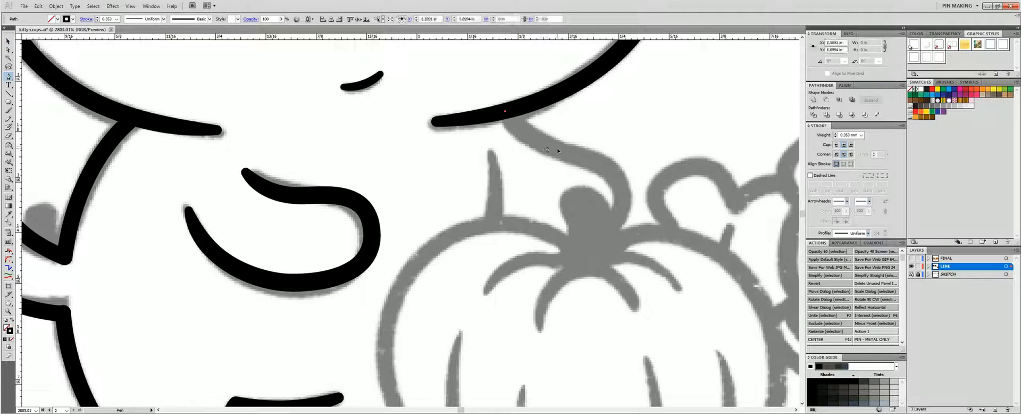
drag(548, 146, 576, 154)
drag(620, 200, 620, 239)
click(593, 230)
key(a)
click(592, 232)
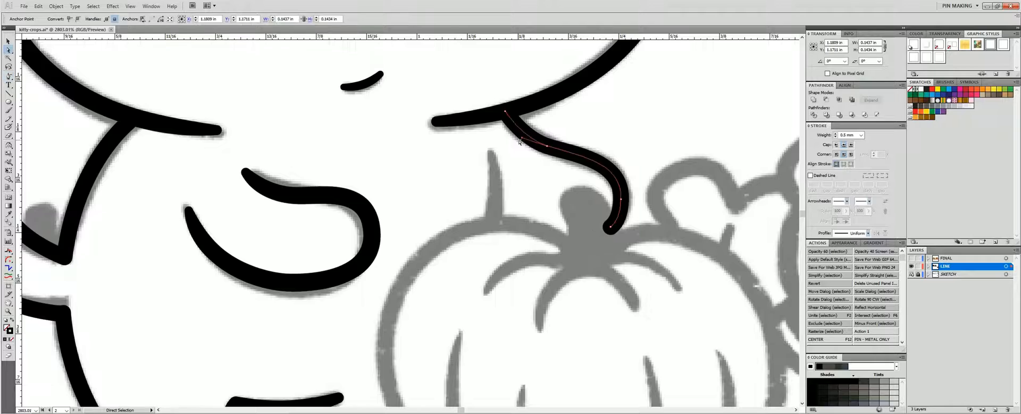
ctrl+click(597, 126)
Draw the short inner arm line down to the pumpkin's top edge and taper its upper end
drag(597, 125, 674, 115)
key(p)
drag(567, 214, 575, 195)
key(shift+w)
mouse_move(569, 144)
mouse_down()
mouse_move(563, 117)
mouse_move(572, 145)
mouse_up()
key(ctrl+shift+a)
scroll(461, 222, down, 4)
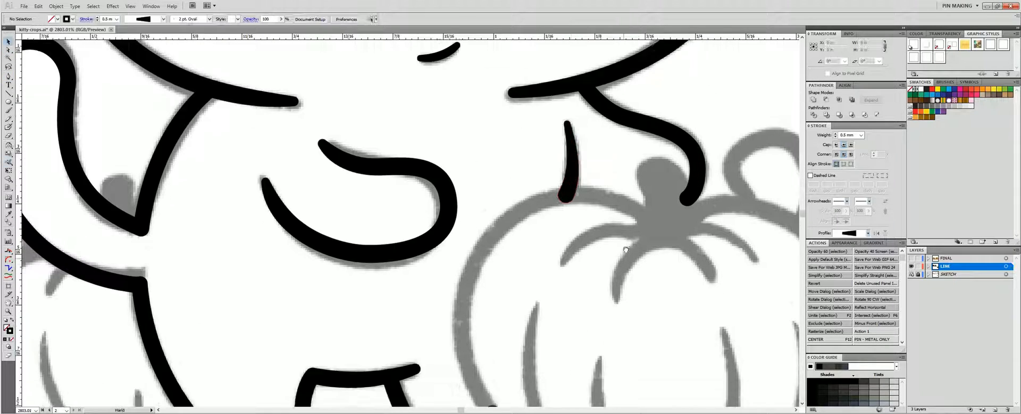
Trace the left half of the pumpkin's outline from the stem to the base with curved Pen segments
drag(452, 178, 638, 340)
key(p)
click(405, 122)
drag(226, 222, 227, 305)
drag(329, 360, 362, 362)
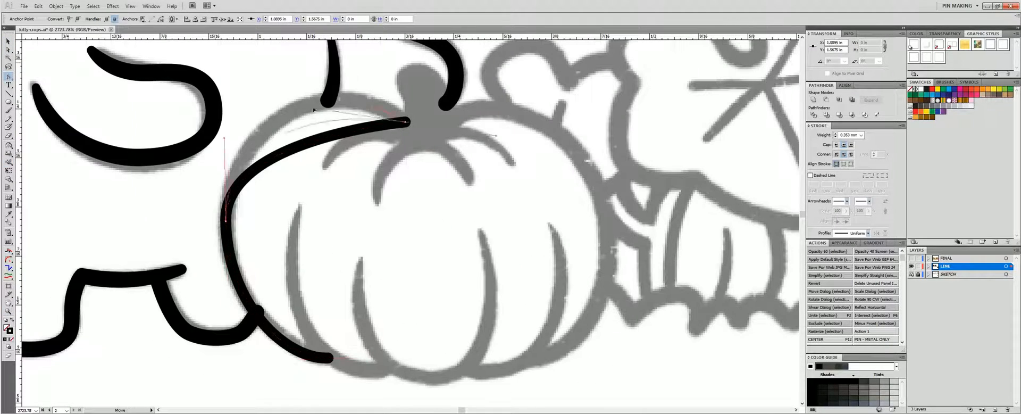
ctrl+click(484, 142)
Draw the right half of the pumpkin's outline from the stem to the base
drag(440, 128, 441, 110)
drag(610, 255, 612, 282)
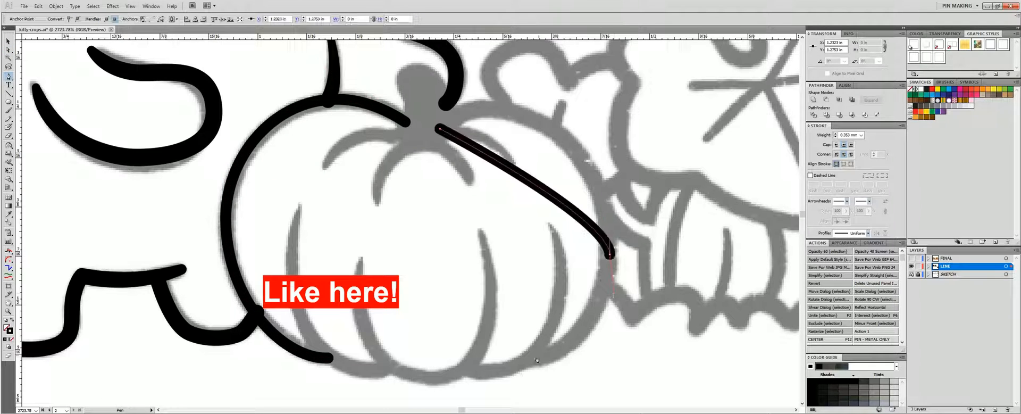
drag(528, 359, 483, 353)
ctrl+click(440, 129)
mouse_move(607, 227)
mouse_down()
mouse_move(600, 73)
mouse_move(589, 55)
mouse_move(612, 103)
mouse_up()
Remove the middle anchor point of the pumpkin's right outline and adjust the curve's handles to follow the sketch
click(610, 255)
key(p)
click(610, 254)
click(9, 251)
drag(745, 162, 745, 164)
key(a)
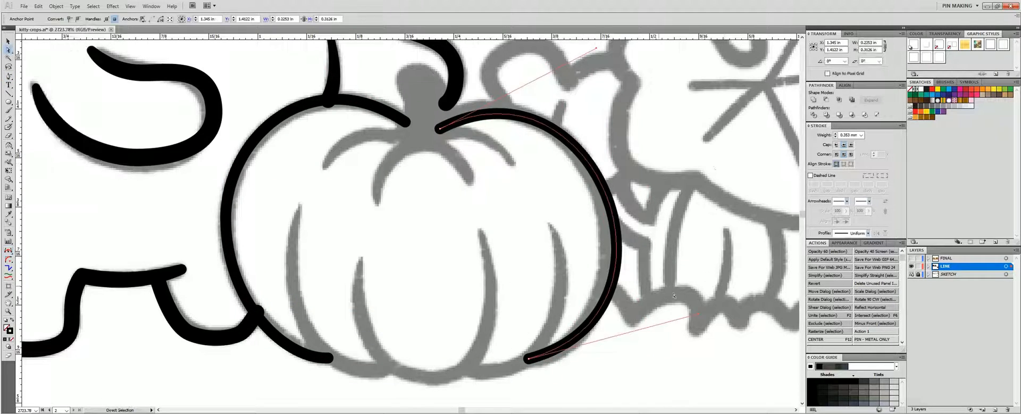
drag(689, 318, 677, 315)
scroll(597, 43, down, 1)
drag(464, 53, 540, 94)
drag(540, 86, 532, 74)
drag(619, 321, 704, 311)
drag(704, 311, 686, 331)
Draw the pumpkin's left rib line and bend it along the sketch down to the base
key(p)
click(411, 195)
drag(490, 337, 563, 269)
key(shift+c)
drag(412, 195, 384, 295)
key(a)
drag(418, 396, 448, 360)
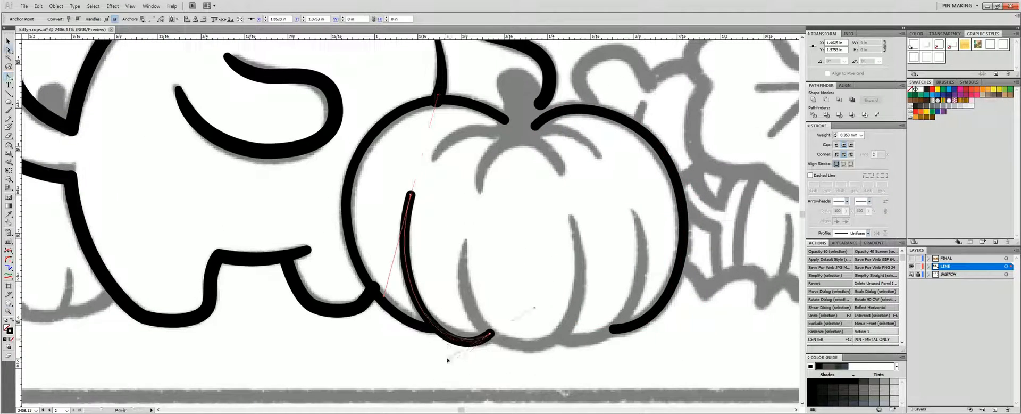
drag(415, 195, 412, 195)
Draw the U-shaped line of the pumpkin's middle segment and curve it to match the sketch
key(p)
click(465, 240)
click(572, 216)
key(ctrl+minus)
key(ctrl+minus)
drag(440, 332, 433, 330)
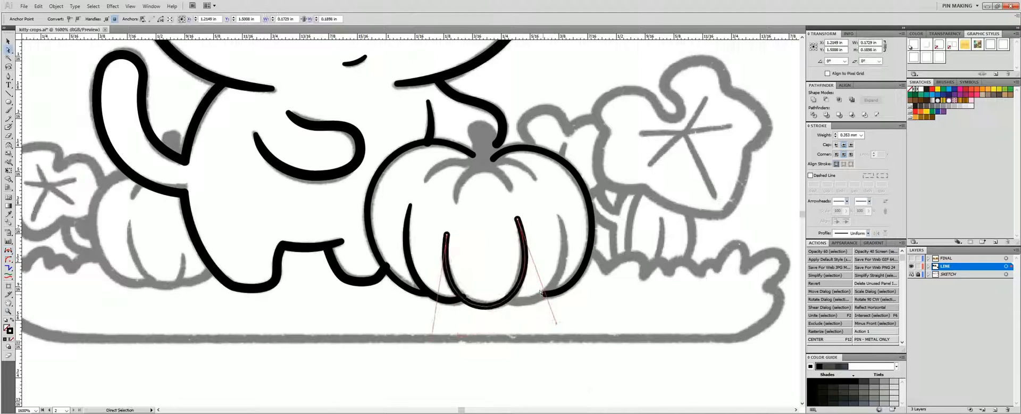
Taper both upper tips of the U-shaped middle rib line with the Width tool
drag(394, 200, 532, 325)
key(plus)
drag(410, 328, 411, 329)
click(420, 333)
key(shift+w)
drag(373, 142, 368, 141)
drag(580, 93, 575, 94)
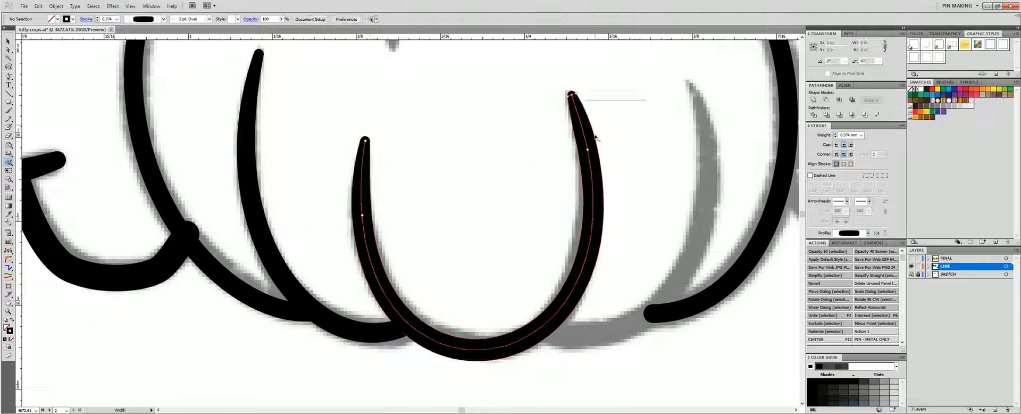
Draw the pumpkin's right rib line, curve it along the sketch and taper its upper tip
key(ctrl+minus)
key(p)
click(459, 286)
click(558, 122)
key(shift+c)
drag(509, 205, 548, 260)
key(shift+w)
drag(558, 121, 554, 122)
drag(572, 90, 677, 187)
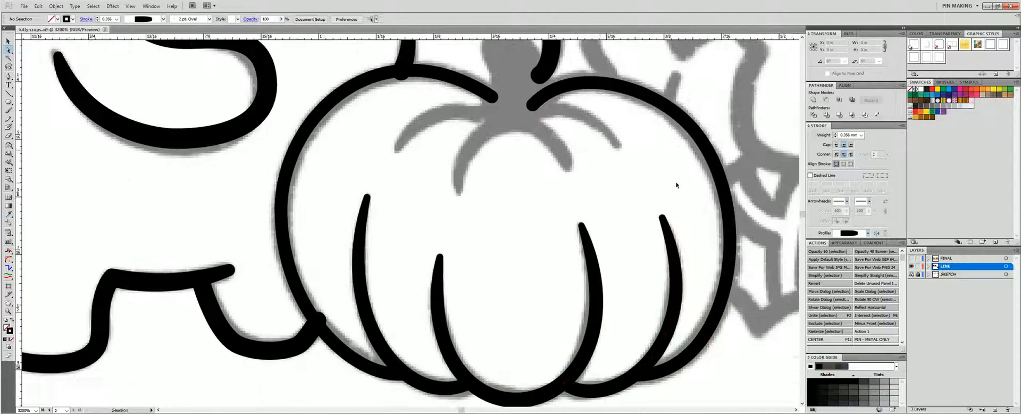
Tidy the paw line's end where it meets the pumpkin outline and refine a stroke end with the Width tool
key(a)
click(300, 344)
key(shift+w)
drag(440, 47, 436, 47)
Draw the inner arched crease below the pumpkin's stem, curve it symmetrically and taper its ends
key(p)
click(461, 208)
click(570, 184)
key(shift+c)
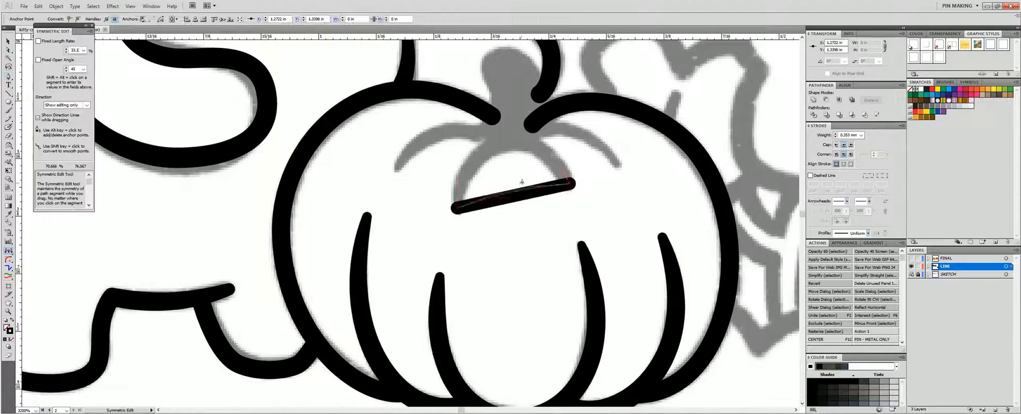
key(ctrl+minus)
drag(407, 276, 398, 229)
key(shift+w)
drag(359, 287, 355, 287)
mouse_move(372, 261)
mouse_down()
mouse_move(459, 232)
mouse_move(497, 232)
mouse_up()
Draw the two outer curved creases fanning out from the pumpkin's stem, with tapered tips
key(p)
click(431, 222)
drag(519, 197, 581, 214)
drag(519, 197, 521, 191)
drag(432, 222, 433, 219)
key(p)
click(620, 222)
mouse_move(537, 197)
mouse_down()
mouse_move(489, 212)
mouse_move(566, 192)
mouse_up()
Draw the pumpkin's stem as a closed solid black shape and deselect it
click(538, 184)
drag(575, 122, 589, 140)
click(537, 183)
key(ctrl+shift+a)
Refine the tapered tips of the pumpkin's outer left and right rib lines with the Width tool
drag(532, 298, 541, 221)
key(shift+w)
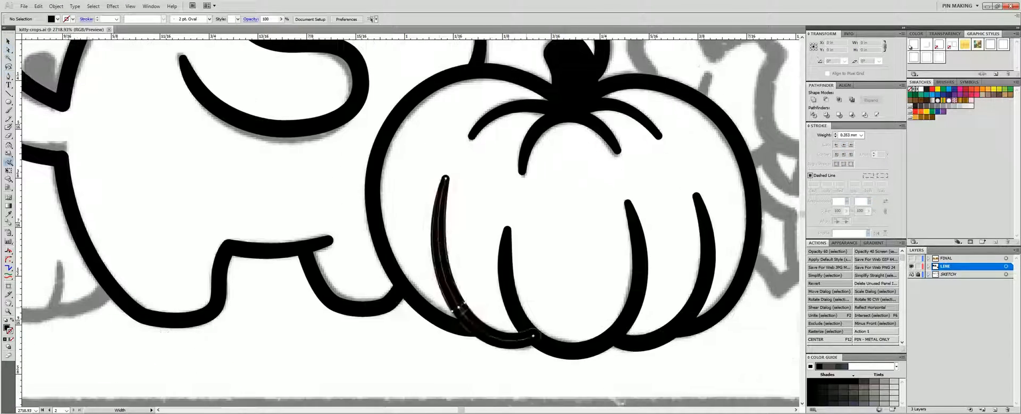
drag(700, 195, 697, 196)
drag(450, 178, 447, 179)
Hide the sketch layer, adjust the curve of the pumpkin's right outline, and show the sketch again
key(ctrl+minus)
key(ctrl+minus)
key(ctrl+minus)
key(ctrl+minus)
click(912, 274)
drag(506, 206, 510, 204)
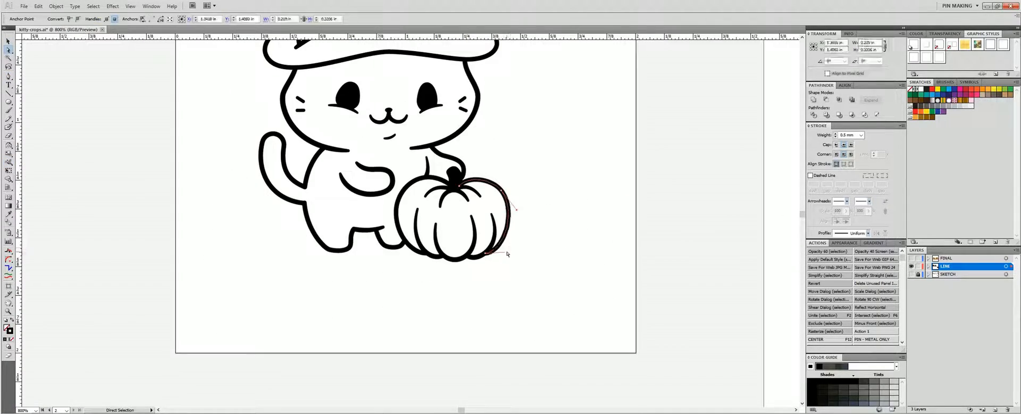
click(912, 274)
Place Pen points around the large leaf right of the pumpkin to trace its outline with a 0.5 mm stroke
drag(548, 181, 632, 277)
key(p)
drag(332, 153, 332, 159)
drag(353, 195, 352, 202)
click(343, 282)
click(423, 300)
click(492, 327)
click(575, 351)
click(617, 229)
click(661, 186)
click(583, 117)
click(564, 63)
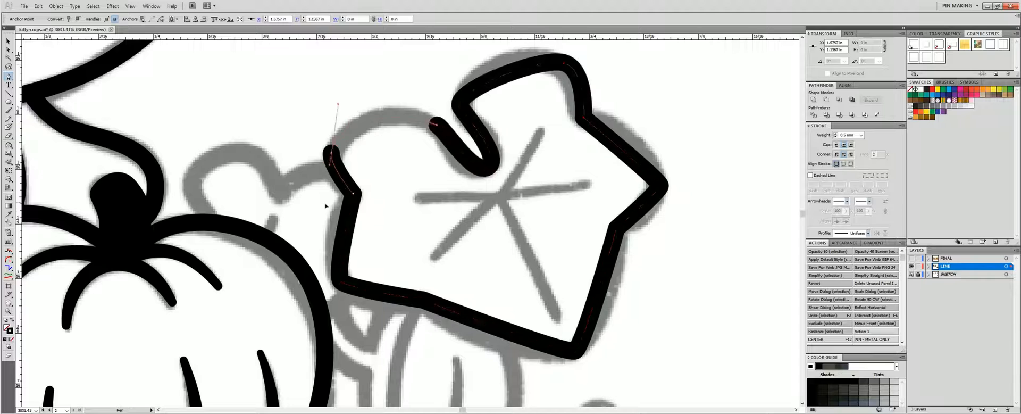
Bend the leaf outline's straight segments into rounded lobes that follow the sketch
click(595, 292)
drag(596, 292, 610, 292)
click(638, 207)
drag(638, 207, 646, 208)
click(622, 151)
drag(622, 152, 631, 140)
drag(554, 96, 582, 153)
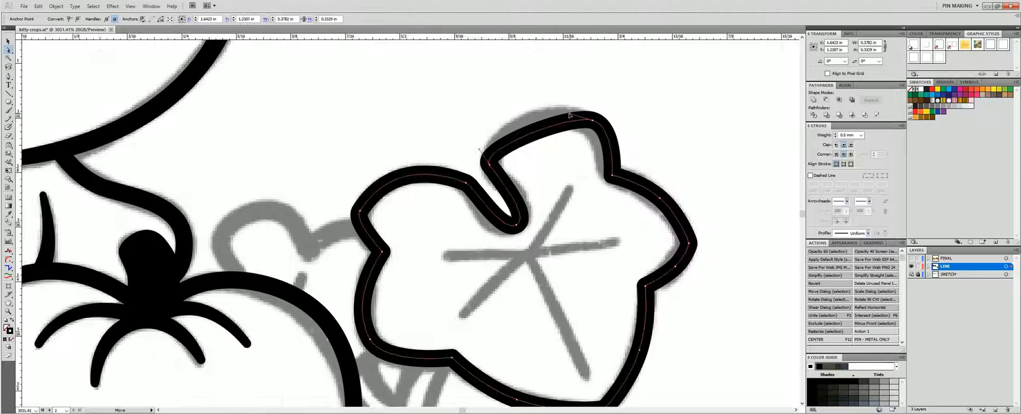
drag(592, 120, 589, 117)
mouse_move(466, 184)
mouse_down()
mouse_move(481, 200)
mouse_move(545, 139)
mouse_up()
key(ctrl+minus)
Draw the leaf's five veins as 0.25 mm lines radiating from a common centre point
key(p)
click(927, 57)
click(587, 128)
click(555, 181)
click(489, 182)
drag(555, 182, 558, 183)
click(625, 171)
click(559, 183)
click(504, 230)
click(603, 277)
click(8, 251)
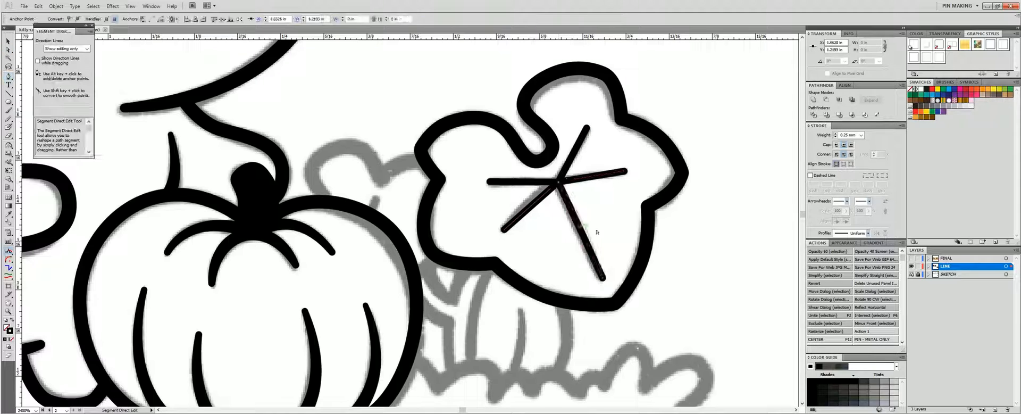
Bend the large leaf's veins into gentle curves and hide the sketch layer to smooth the line work
drag(581, 230, 586, 227)
drag(573, 156, 627, 221)
key(a)
click(911, 274)
key(ctrl+minus)
click(502, 171)
key(shift+c)
key(ctrl+minus)
key(ctrl+minus)
key(ctrl+minus)
key(ctrl+minus)
drag(413, 231, 518, 199)
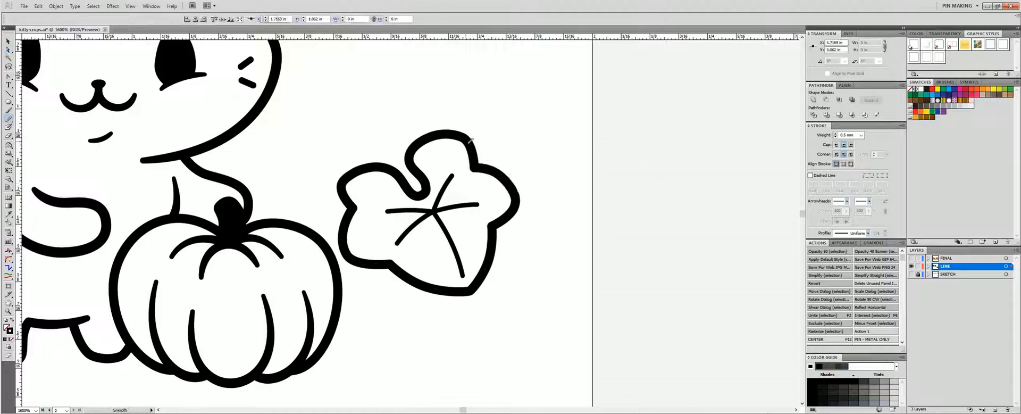
Show the sketch and draw curved 0.75 mm stem strokes joining the pumpkin, the large leaf and the ground
click(911, 274)
key(p)
drag(341, 256, 561, 208)
click(555, 215)
drag(561, 245, 610, 252)
click(608, 213)
drag(590, 294, 602, 354)
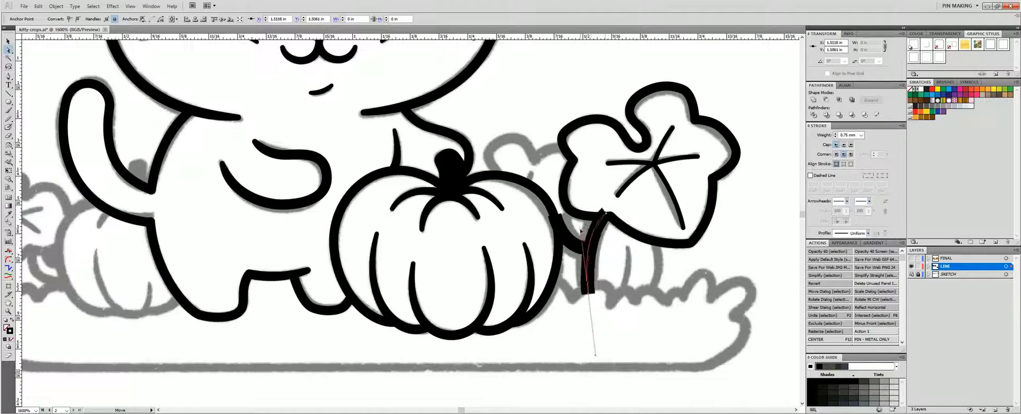
key(ctrl+y)
click(9, 250)
drag(592, 244, 590, 248)
key(a)
drag(558, 190, 639, 317)
drag(385, 339, 387, 332)
Swap the expanded stem shapes from fill to stroke and unite them into one branching outline
key(ctrl+y)
key(ctrl+minus)
key(ctrl+minus)
key(shift+x)
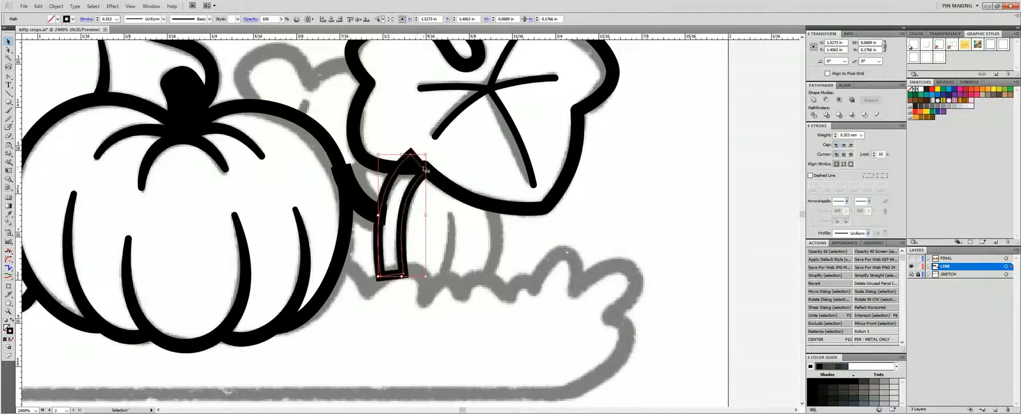
click(357, 201)
key(shift+x)
key(F2)
key(equal)
click(398, 167)
Delete the closing segment at the lower end of the stem outline so it stays open
key(a)
click(393, 275)
key(Delete)
drag(405, 224, 501, 261)
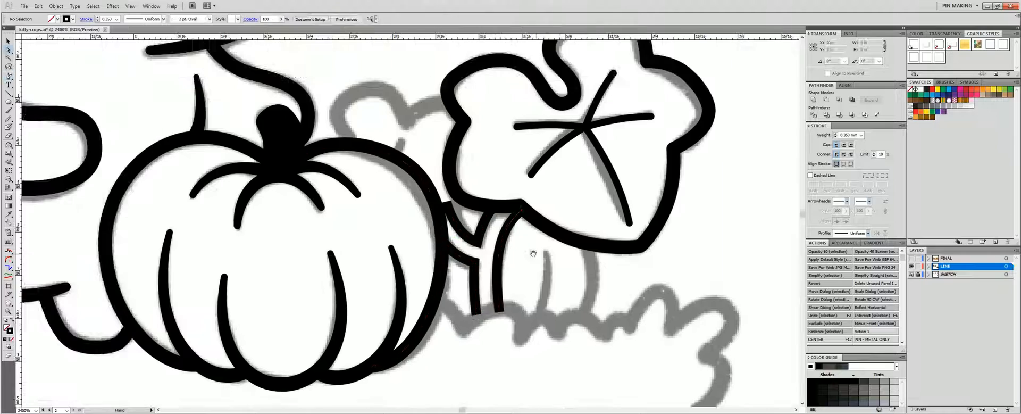
Trace the small pumpkin below the large leaf, drawing its side outline and inner rib with 0.5 mm strokes
key(p)
click(582, 212)
click(991, 44)
mouse_move(575, 282)
mouse_down()
mouse_move(555, 305)
mouse_move(503, 304)
mouse_up()
ctrl+click(621, 268)
click(540, 221)
click(991, 44)
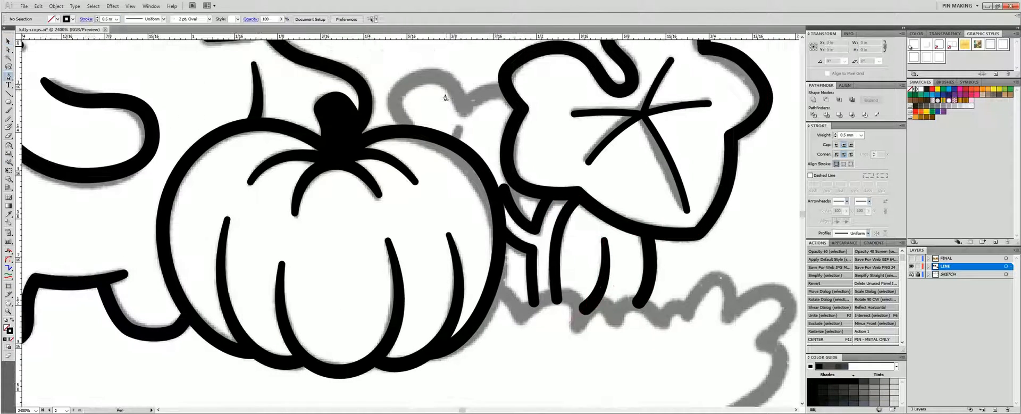
Trace the small leaf behind the main pumpkin and add its short 0.25 mm vein
click(406, 129)
drag(394, 100, 397, 84)
drag(447, 79, 461, 88)
drag(508, 96, 530, 109)
click(475, 120)
key(p)
click(459, 125)
click(455, 139)
click(927, 57)
ctrl+click(528, 188)
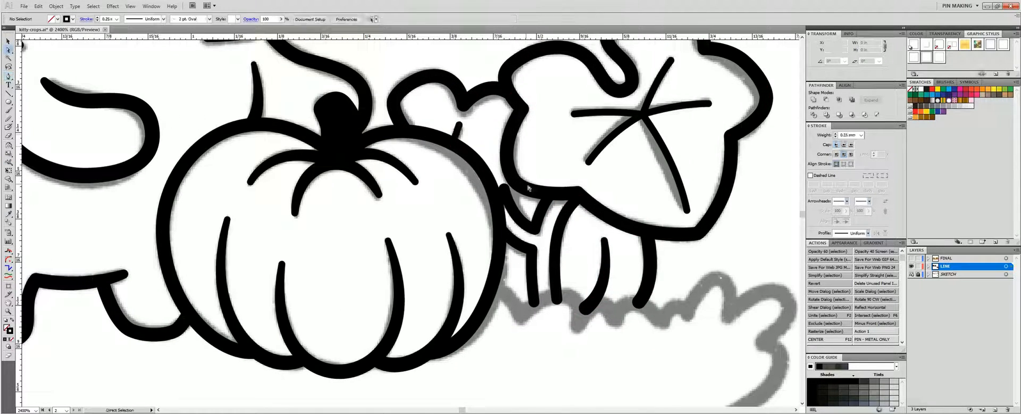
Trace the outer curve of the pumpkin behind the cat's tail with a 0.5 mm stroke
key(ctrl+minus)
key(ctrl+minus)
drag(479, 229, 431, 209)
click(912, 274)
click(912, 274)
drag(210, 122, 401, 293)
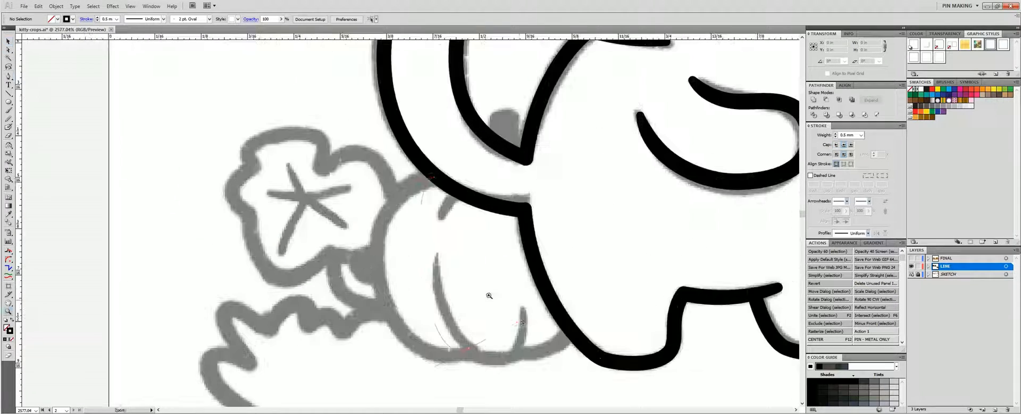
drag(434, 177, 399, 182)
drag(470, 349, 575, 290)
drag(399, 182, 335, 172)
scroll(367, 319, down, 1)
drag(365, 368, 367, 340)
Draw the two curved inner ribs of the pumpkin behind the cat following the sketch
ctrl+click(495, 239)
drag(437, 216, 437, 266)
drag(522, 270, 526, 202)
drag(436, 266, 437, 340)
ctrl+click(532, 352)
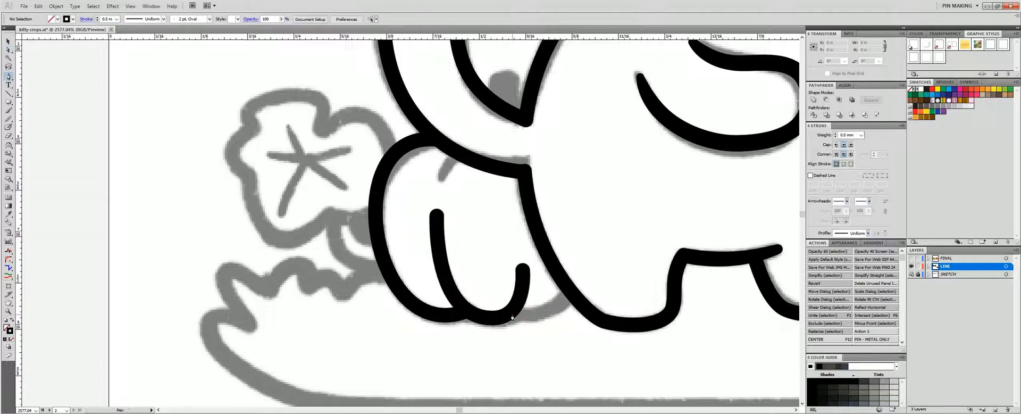
Give the rear pumpkin's ribs a tapered width profile and a 0.8 mm stroke weight
click(492, 317)
click(868, 233)
click(851, 253)
click(836, 133)
click(836, 133)
click(836, 134)
click(474, 186)
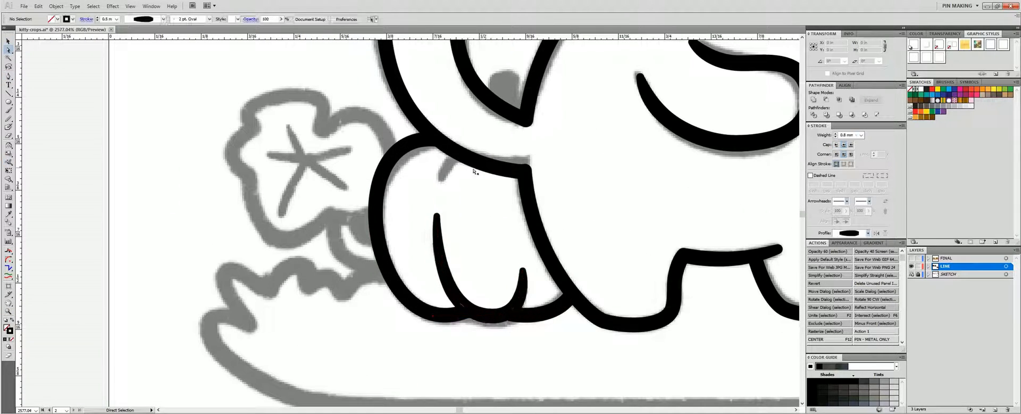
Add the rear pumpkin's short upper rib and fill in its black stem inside the tail's curve
key(a)
click(471, 184)
mouse_move(498, 60)
mouse_down()
mouse_move(521, 141)
mouse_move(527, 123)
mouse_move(515, 147)
mouse_up()
double_click(8, 128)
click(592, 134)
drag(373, 202, 506, 222)
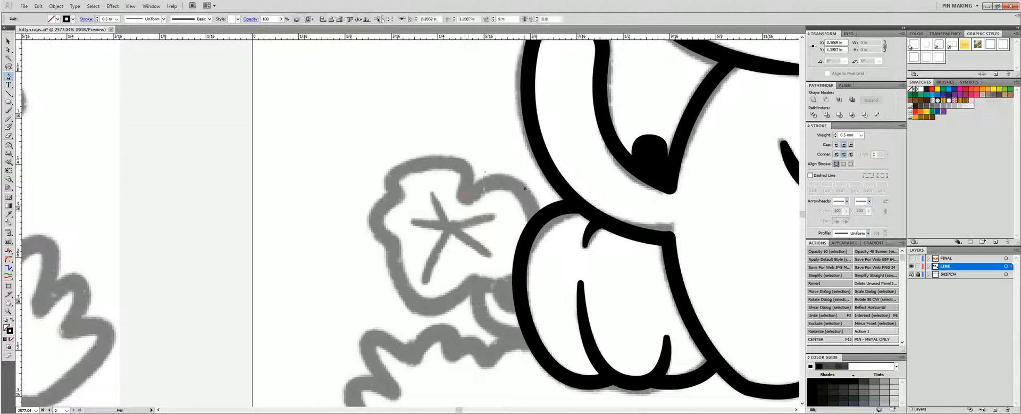
Trace the outline of the leaf beside the rear pumpkin with a 0.5 mm stroke
click(536, 217)
click(465, 195)
click(392, 178)
click(475, 280)
click(514, 285)
key(a)
drag(346, 116, 598, 346)
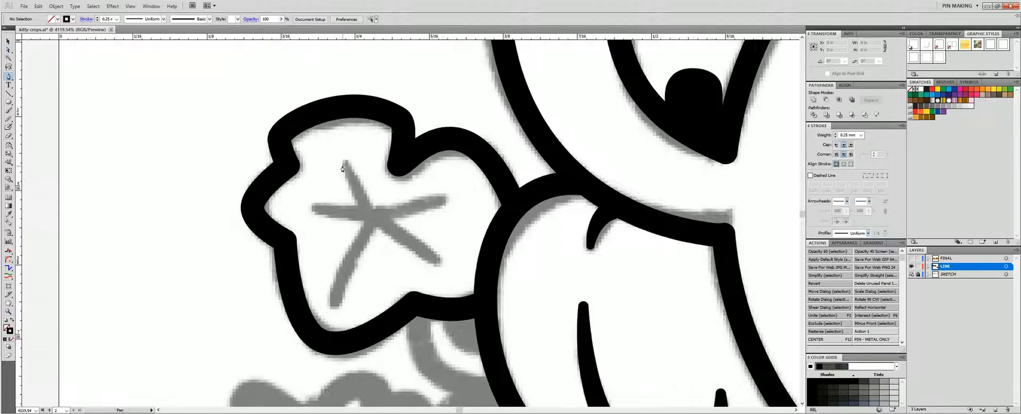
Draw the small leaf's five veins as 0.25 mm lines from a common centre and bend them to the sketch
click(346, 163)
click(446, 200)
click(312, 207)
click(437, 261)
click(375, 215)
key(shift+w)
drag(334, 302, 337, 303)
drag(410, 208, 410, 204)
drag(344, 211, 345, 207)
drag(360, 188, 364, 186)
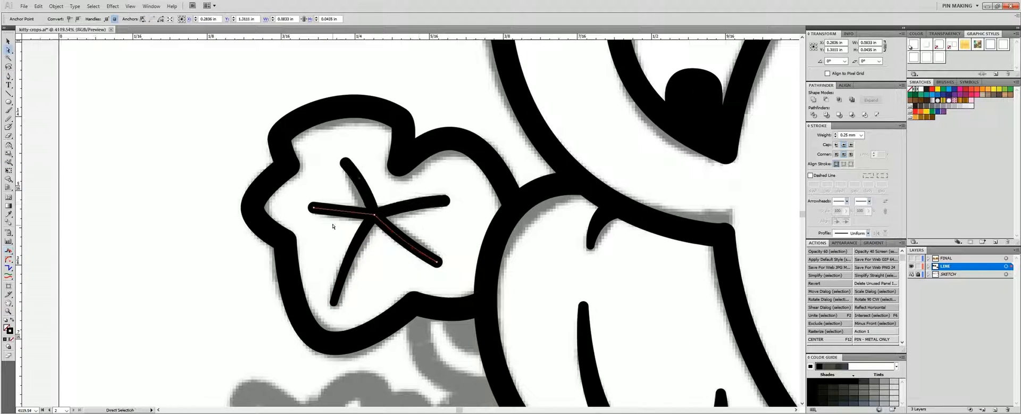
drag(405, 238, 411, 233)
Outline the curved stem between the small leaf and the rear pumpkin at 0.5 mm and delete its unneeded end segment
key(z)
alt+click(394, 224)
drag(482, 243, 483, 243)
click(991, 44)
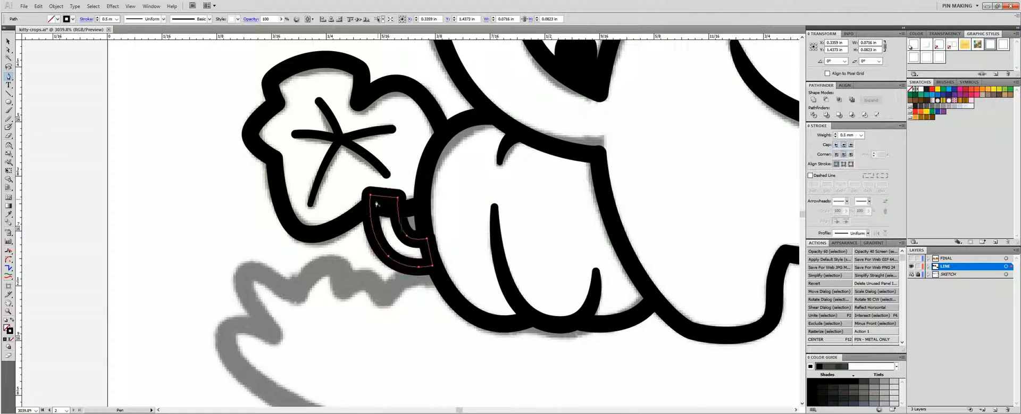
drag(362, 198, 424, 233)
click(421, 187)
key(Delete)
drag(364, 182, 364, 200)
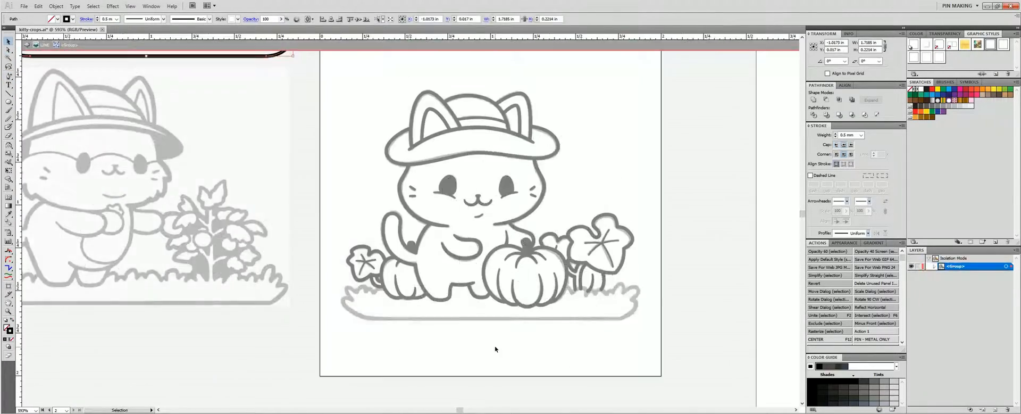
Align the copied grass base with the sketch and reshape its grass blades beside the rear pumpkin
drag(340, 308, 647, 351)
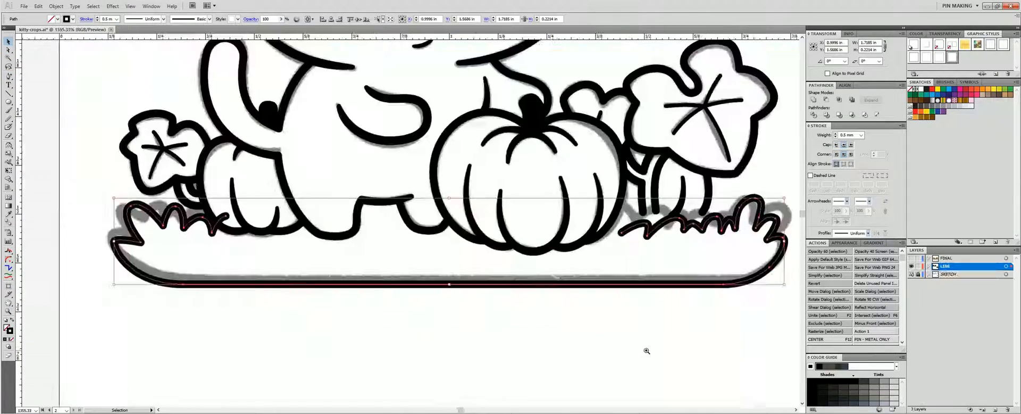
drag(647, 284, 646, 279)
double_click(139, 238)
drag(159, 203, 163, 206)
click(164, 214)
drag(174, 211, 178, 213)
click(181, 218)
drag(205, 208, 220, 205)
Delete the old grass blade segments at the right end of the base and leave isolation mode
key(a)
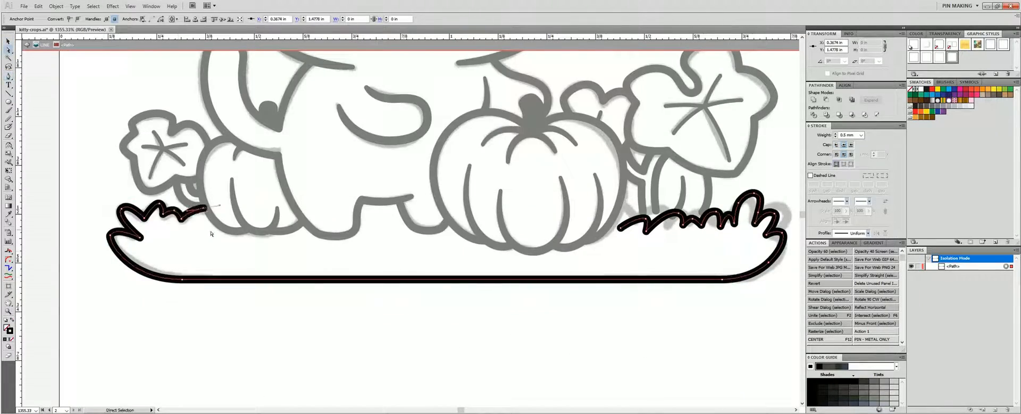
scroll(212, 234, right, 5)
key(Delete)
drag(476, 184, 649, 248)
key(Escape)
Draw new 0.5 mm grass blades from the base's right end towards the main pumpkin and hide the sketch
key(p)
click(649, 248)
click(640, 238)
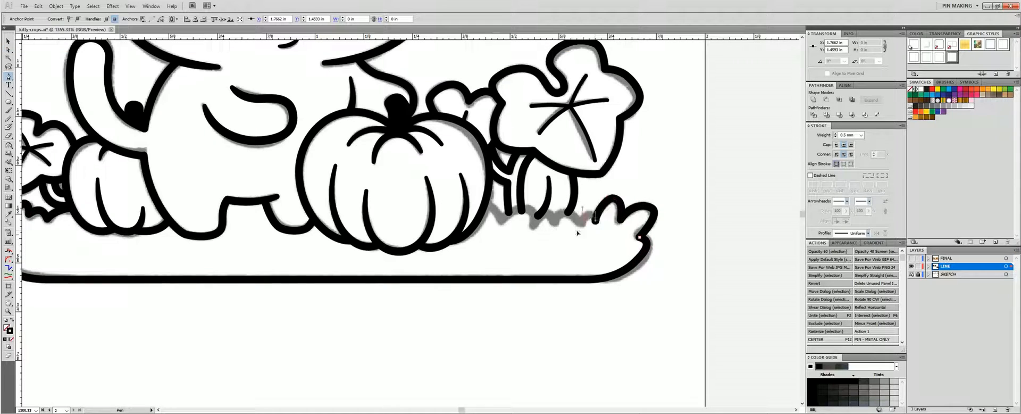
drag(583, 224, 577, 233)
click(583, 224)
drag(568, 214, 561, 215)
click(556, 223)
drag(544, 215, 538, 217)
click(533, 227)
click(912, 274)
click(643, 321)
scroll(504, 282, down, 5)
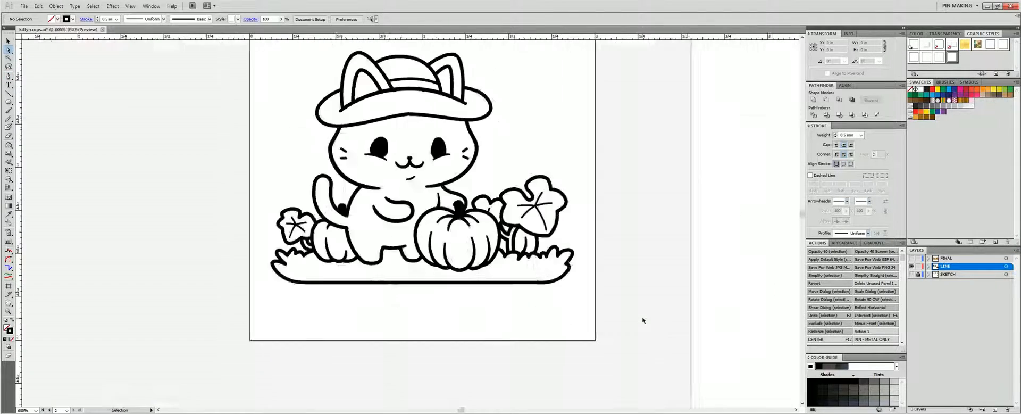
Restyle the cat's face outline with a tapered 0.5 mm stroke
scroll(422, 133, up, 2)
drag(422, 213, 525, 237)
click(395, 205)
click(940, 54)
click(602, 198)
click(495, 67)
click(394, 202)
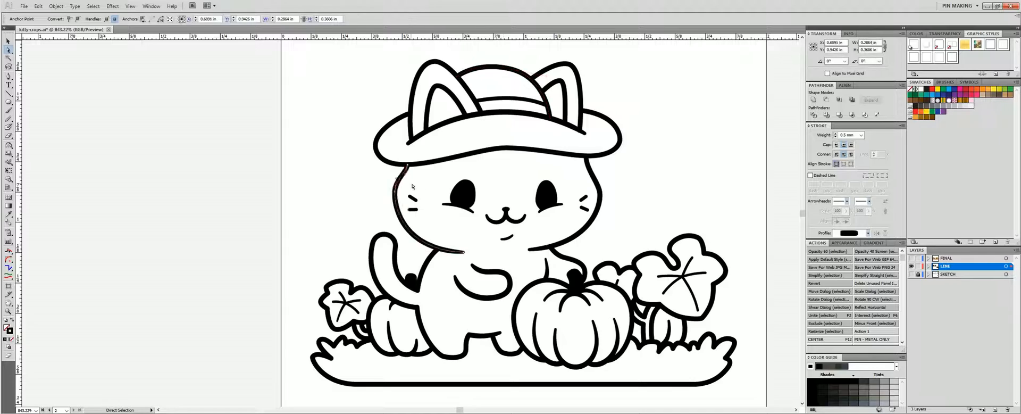
click(395, 192)
drag(510, 131, 608, 292)
click(506, 183)
drag(509, 222, 512, 232)
key(ctrl+0)
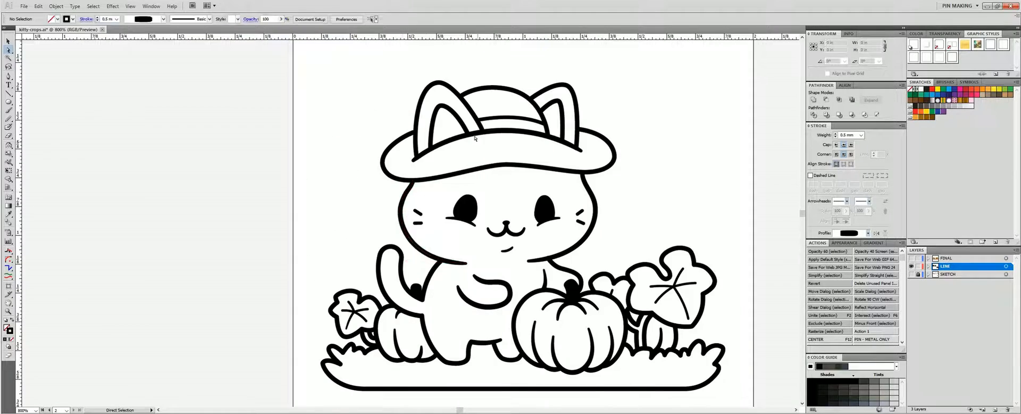
Touch up the cat's cheek outline and check the complete line art without the sketch
click(406, 213)
scroll(426, 203, up, 2)
click(387, 218)
key(ctrl+0)
mouse_move(381, 247)
mouse_down()
mouse_move(380, 258)
mouse_move(447, 255)
mouse_up()
scroll(438, 290, up, 2)
click(582, 260)
scroll(582, 260, up, 5)
key(shift+w)
key(v)
scroll(585, 240, down, 7)
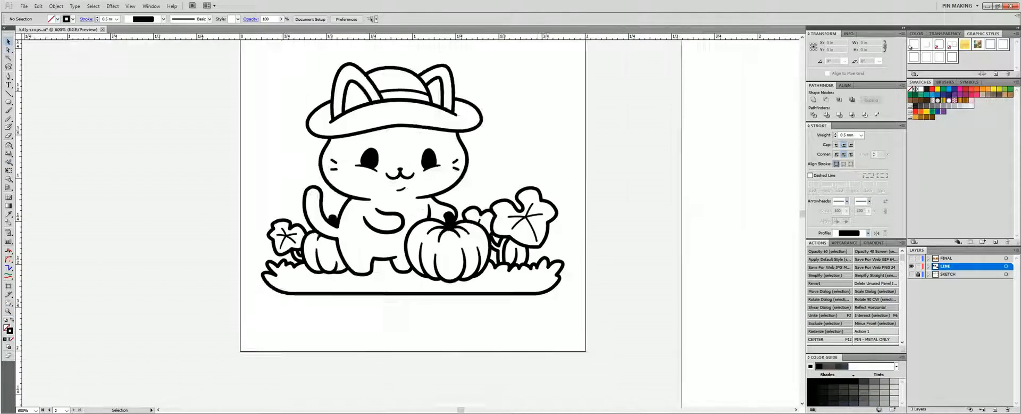
Duplicate the complete pumpkin cat line art onto the neighbouring larger artboard
drag(606, 317, 663, 351)
key(ctrl+a)
drag(585, 157, 374, 162)
drag(294, 199, 731, 211)
drag(731, 211, 473, 199)
key(ctrl+shift+a)
Expand the strokes of the copied line art into black filled shapes
click(503, 188)
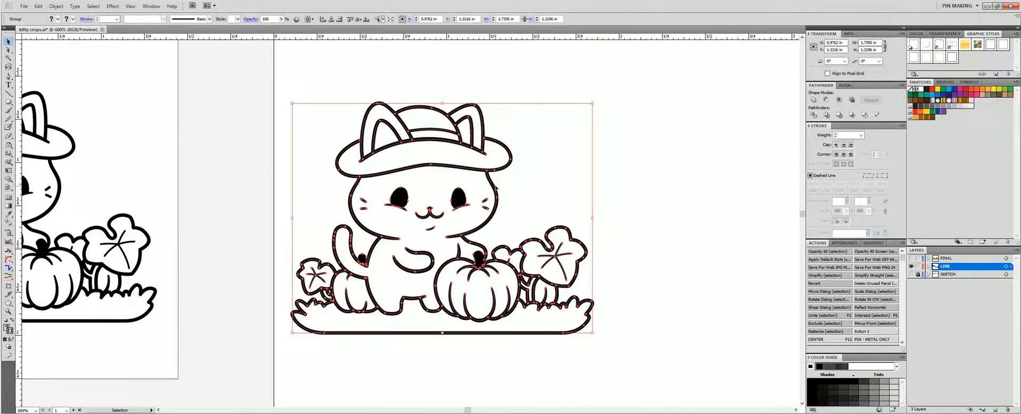
click(496, 188)
click(601, 229)
click(587, 252)
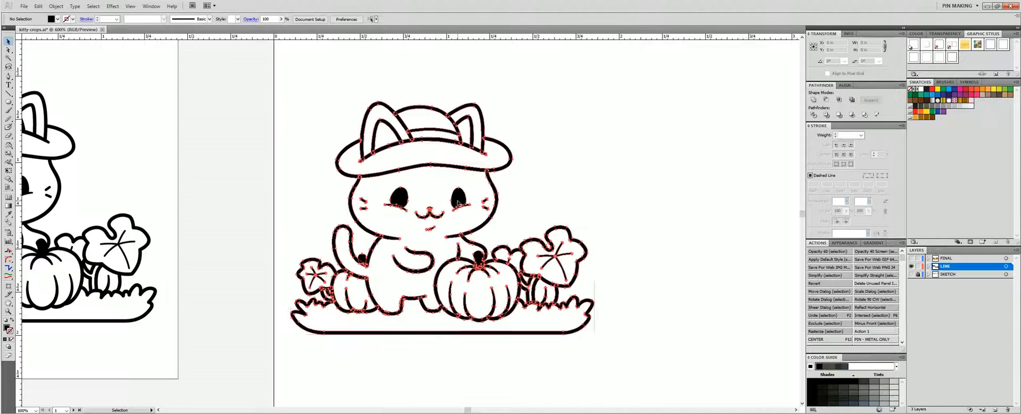
click(916, 34)
key(z)
drag(287, 94, 593, 316)
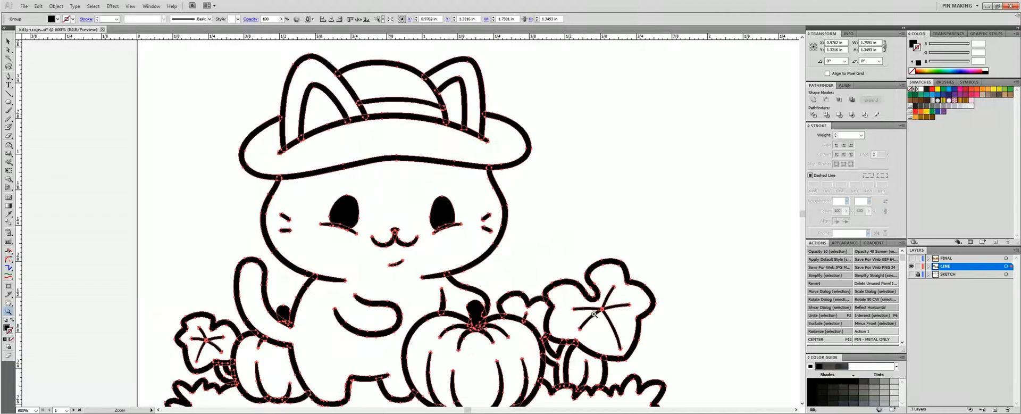
key(v)
click(568, 246)
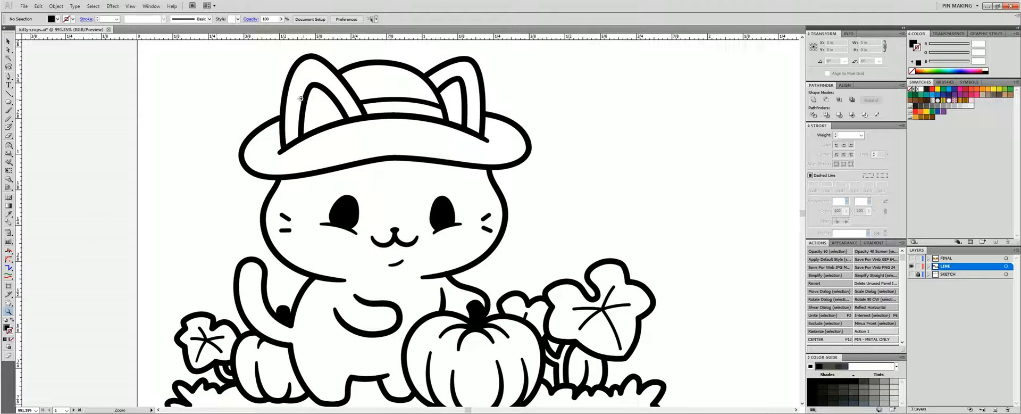
Trim both outer ear outlines where their ends poke past the hat's curved brim line
drag(301, 98, 511, 193)
click(657, 181)
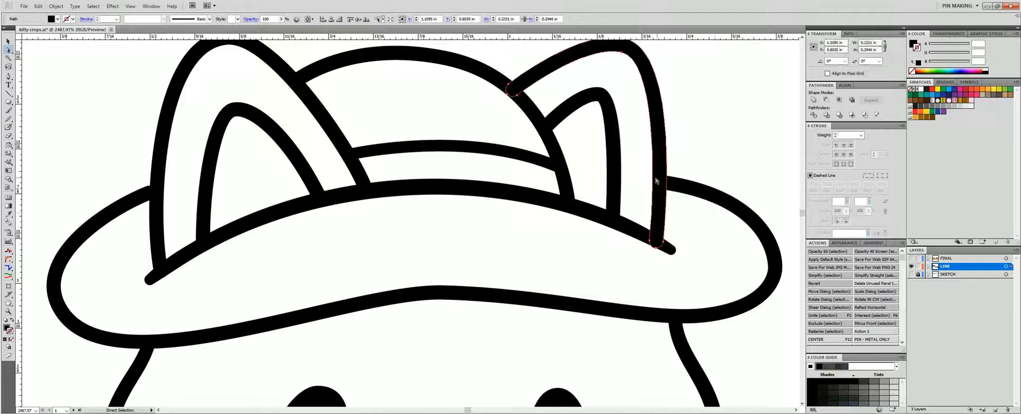
click(656, 264)
click(658, 242)
click(613, 264)
drag(505, 252, 591, 252)
click(243, 248)
click(234, 296)
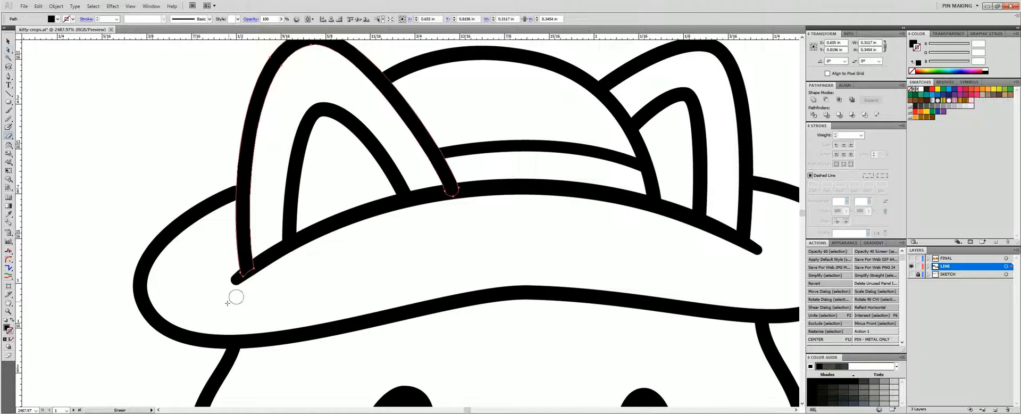
Erase the end of the arm outline where it overlaps the cat's cheek line beside the main pumpkin
drag(426, 334, 368, 161)
drag(440, 311, 431, 196)
click(594, 296)
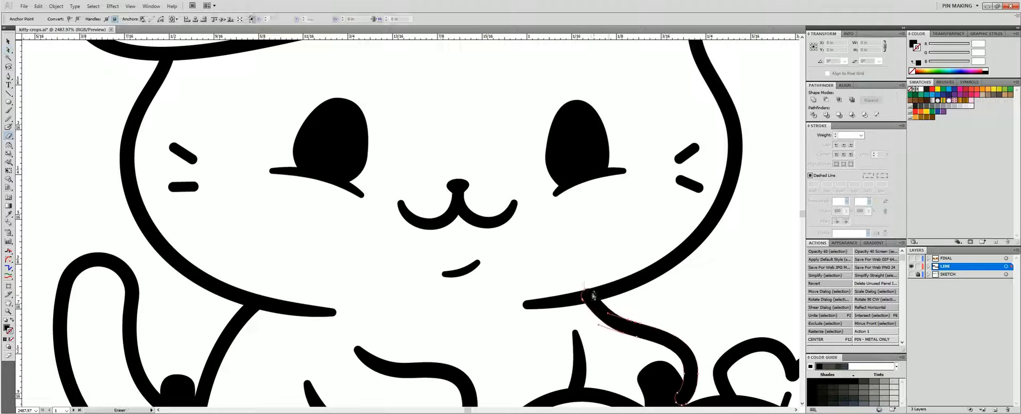
click(552, 273)
drag(495, 349, 591, 166)
key(ctrl+y)
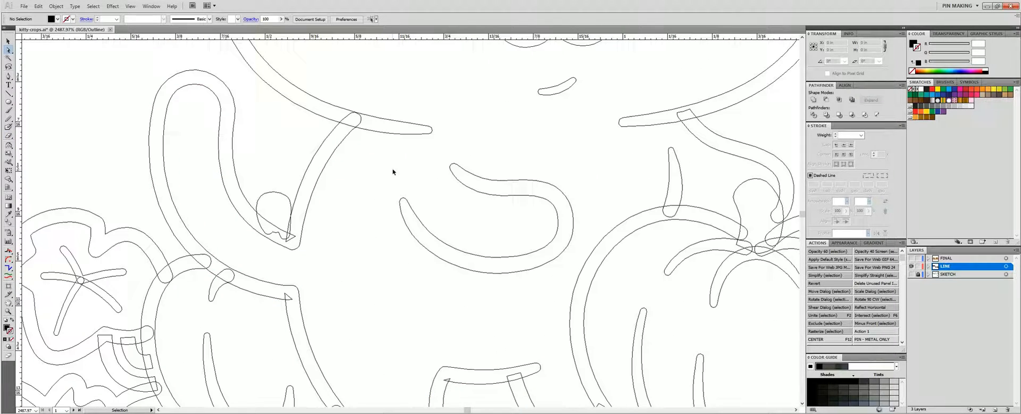
key(ctrl+y)
Trim the end of the cat's back outline where it pokes through the cheek line above the tail
click(337, 138)
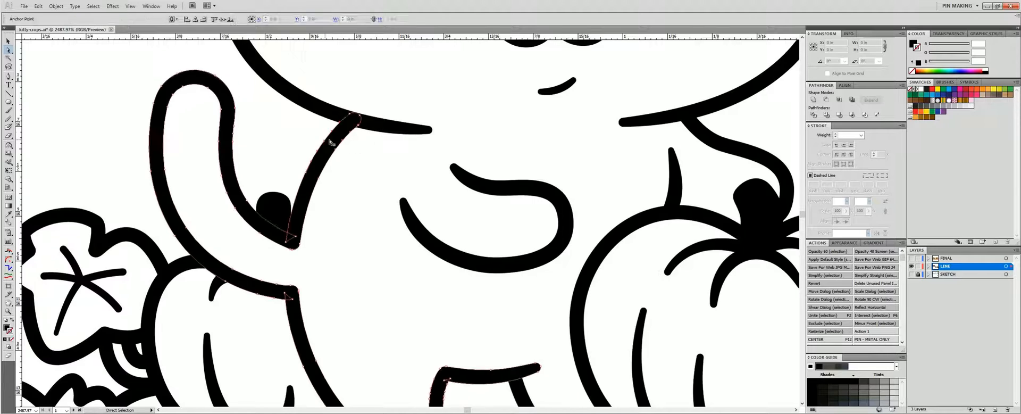
click(368, 119)
click(338, 103)
key(z)
drag(337, 103, 372, 139)
key(a)
click(430, 216)
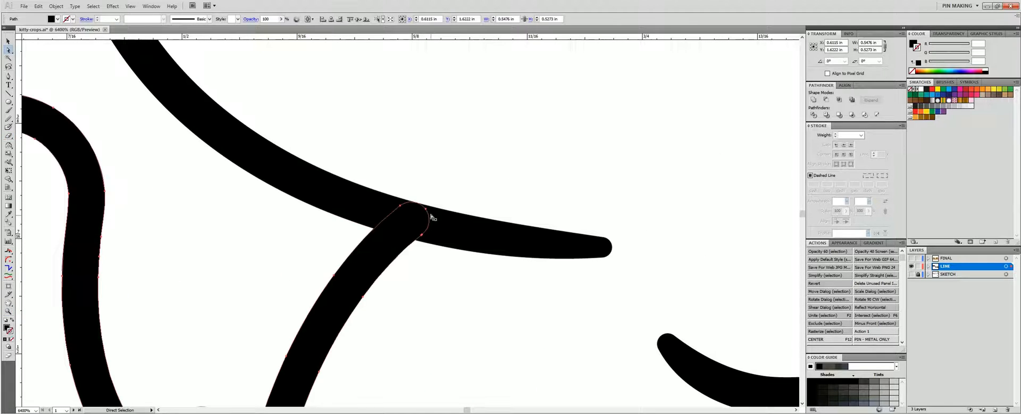
key(a)
click(483, 277)
Erase the end of the small stem that overlaps the outline of the main pumpkin
key(ctrl+minus)
key(ctrl+minus)
key(ctrl+minus)
drag(484, 278, 481, 170)
drag(505, 306, 553, 188)
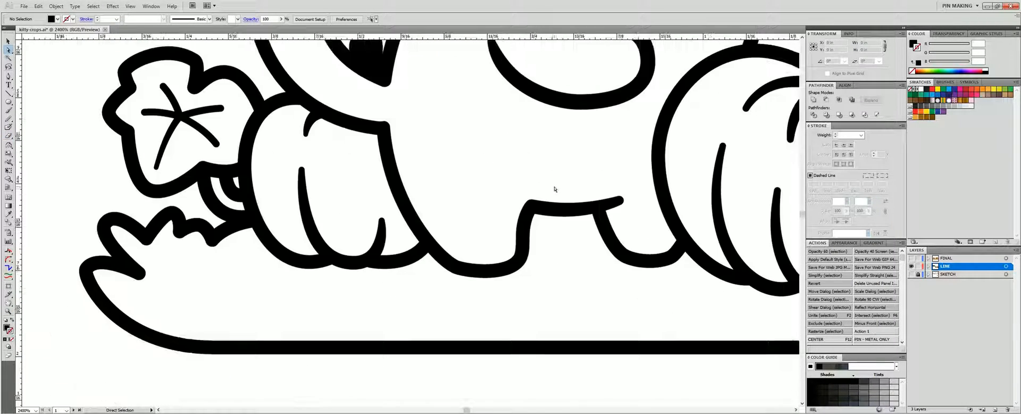
mouse_move(654, 184)
mouse_down()
mouse_move(519, 223)
mouse_move(194, 242)
mouse_up()
key(ctrl+y)
key(ctrl+y)
click(555, 223)
key(shift+e)
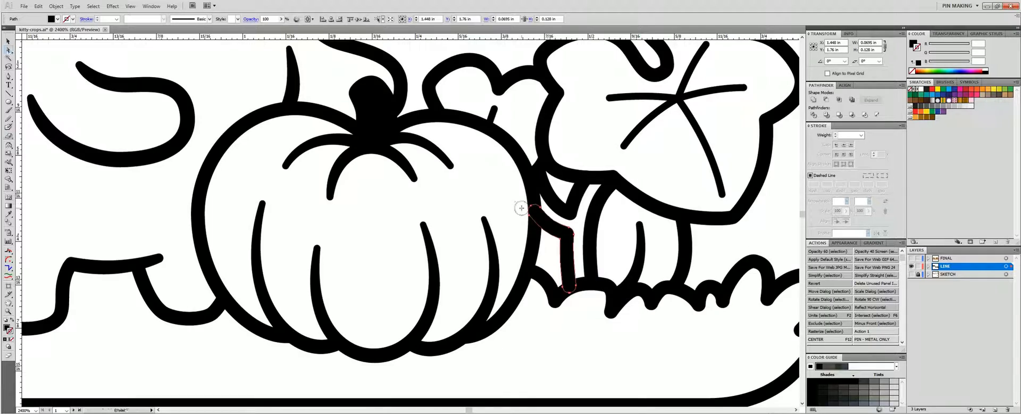
key(a)
click(694, 204)
drag(693, 203, 507, 243)
Examine the leaves, arm, face and hat outlines for stray or protruding line ends
drag(394, 141, 567, 217)
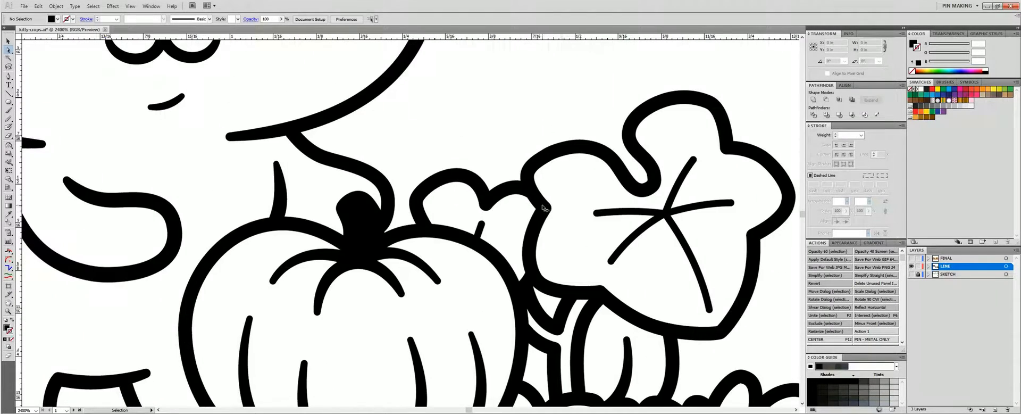
key(ctrl+y)
key(ctrl+y)
drag(422, 124, 550, 225)
drag(483, 174, 616, 269)
drag(511, 119, 569, 221)
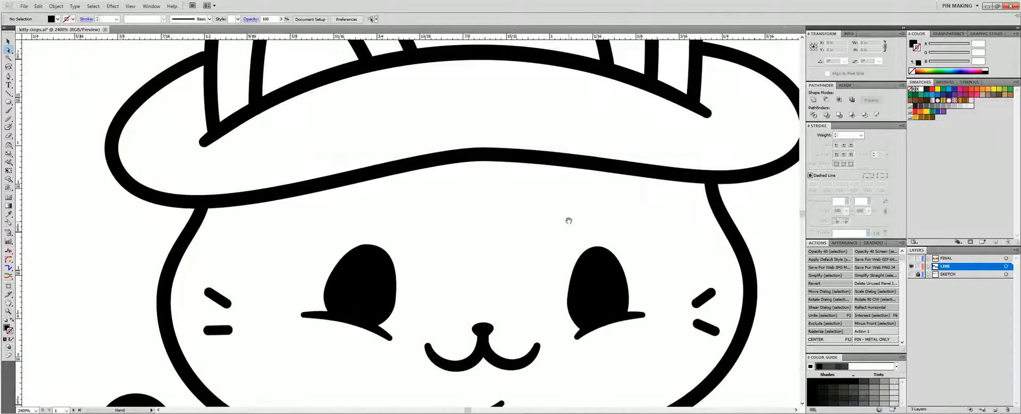
drag(550, 108, 558, 232)
drag(511, 381, 554, 93)
drag(463, 389, 509, 100)
key(ctrl+0)
key(z)
drag(266, 52, 368, 143)
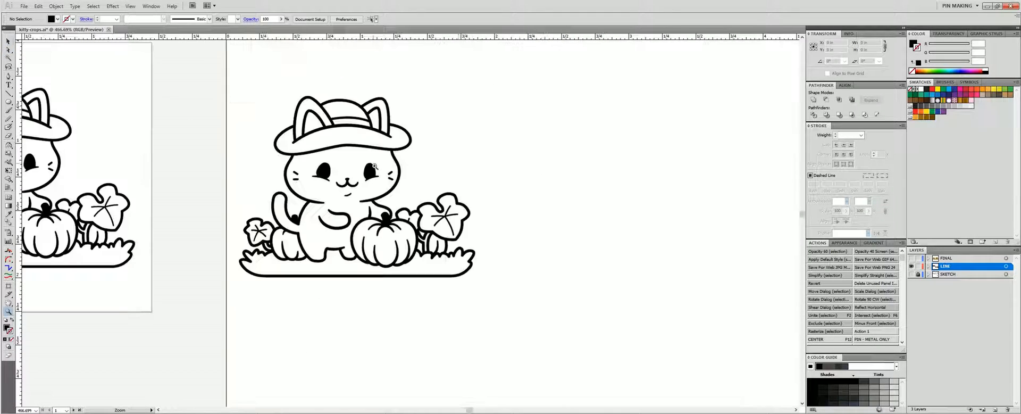
Draw a light pink rectangle of about 2.11 x 1.6 in behind the whole copied line art
click(409, 137)
click(142, 317)
drag(142, 317, 249, 335)
click(972, 100)
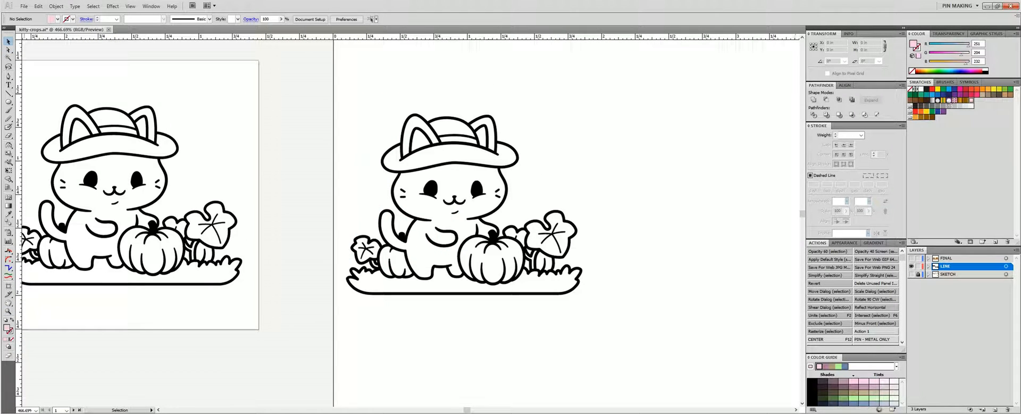
drag(327, 95, 611, 308)
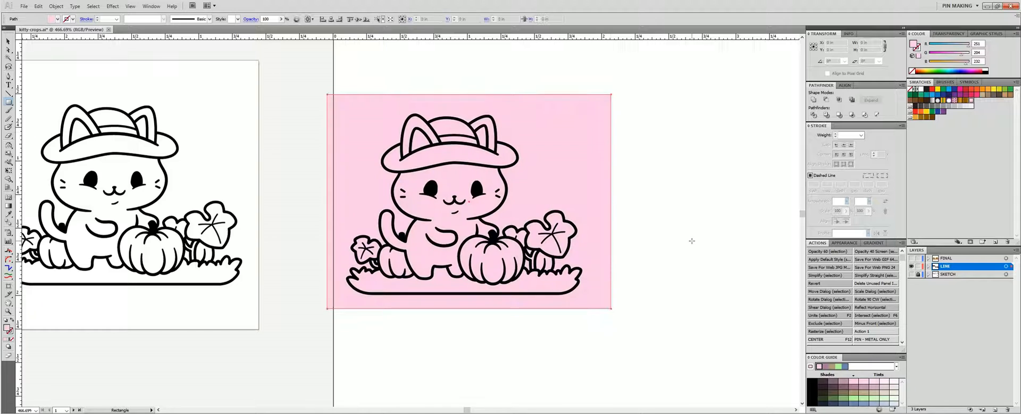
Merge the pink rectangle with the line art and delete the pink area outside the artwork
key(v)
click(684, 86)
drag(685, 86, 311, 343)
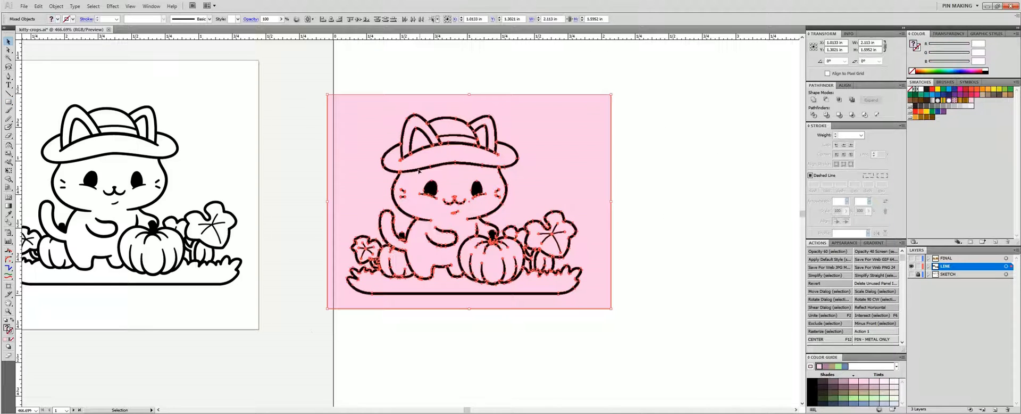
click(839, 116)
key(a)
click(671, 139)
click(582, 162)
key(Delete)
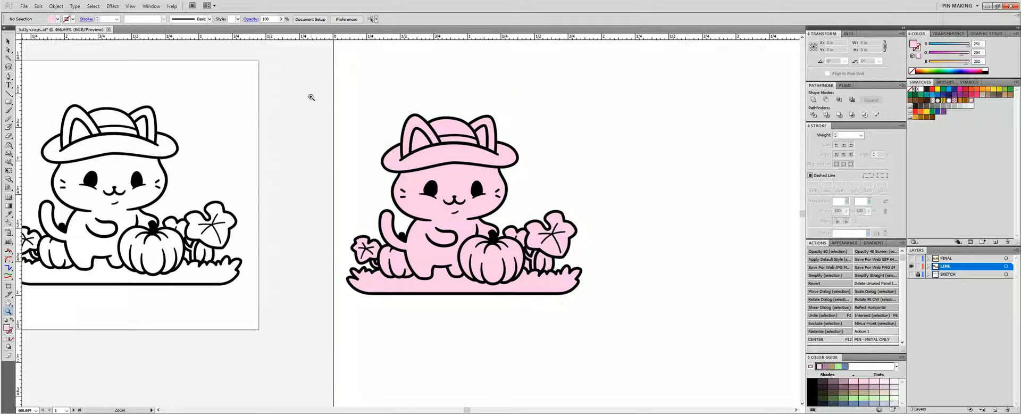
Inspect the merged pink and black artwork in outline view and close up around the body, pumpkins and leaves
drag(311, 98, 566, 303)
key(ctrl+y)
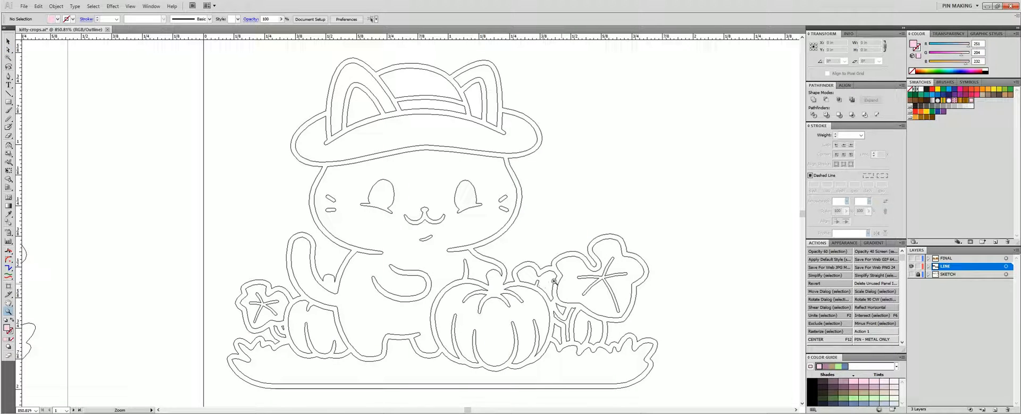
key(ctrl+y)
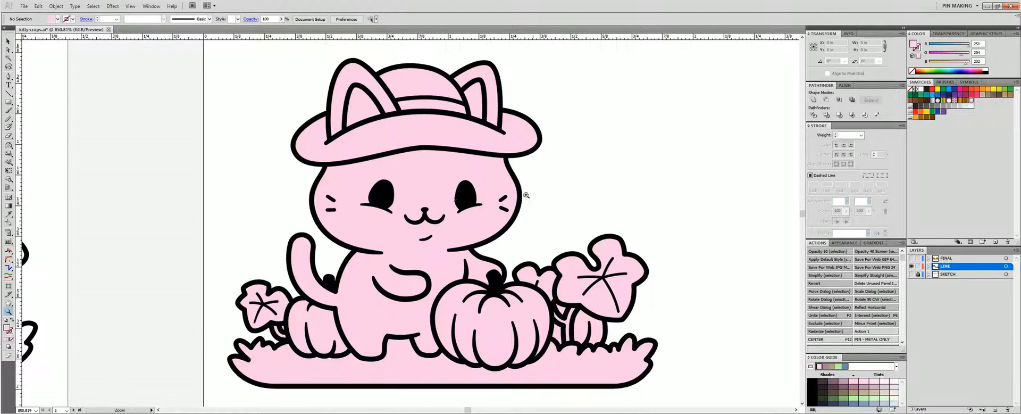
click(480, 153)
key(ctrl+plus)
key(ctrl+plus)
drag(331, 101, 264, 75)
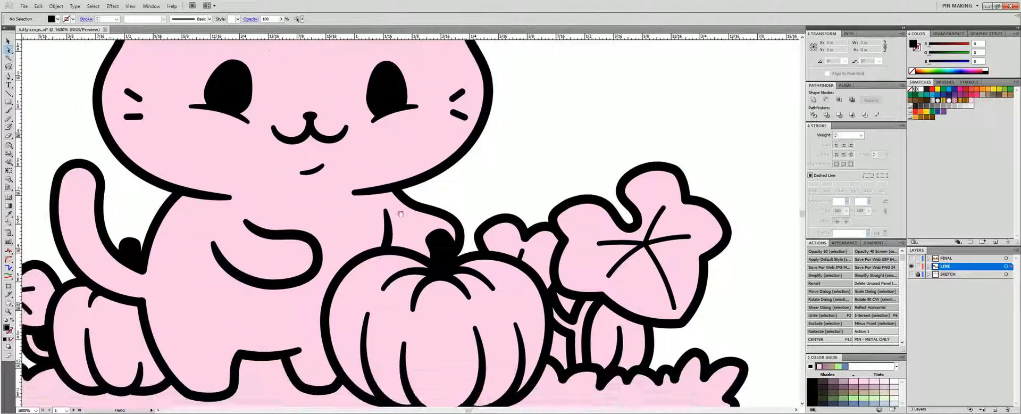
drag(410, 261, 506, 196)
drag(450, 184, 586, 212)
key(ctrl+minus)
key(ctrl+minus)
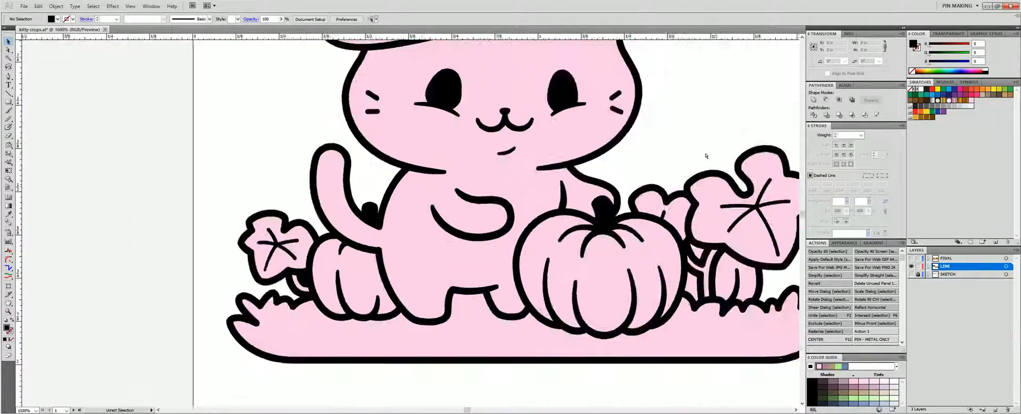
Move the merged artwork from the LINE layer to the FINAL layer, with LINE hidden and FINAL shown
click(525, 244)
key(Delete)
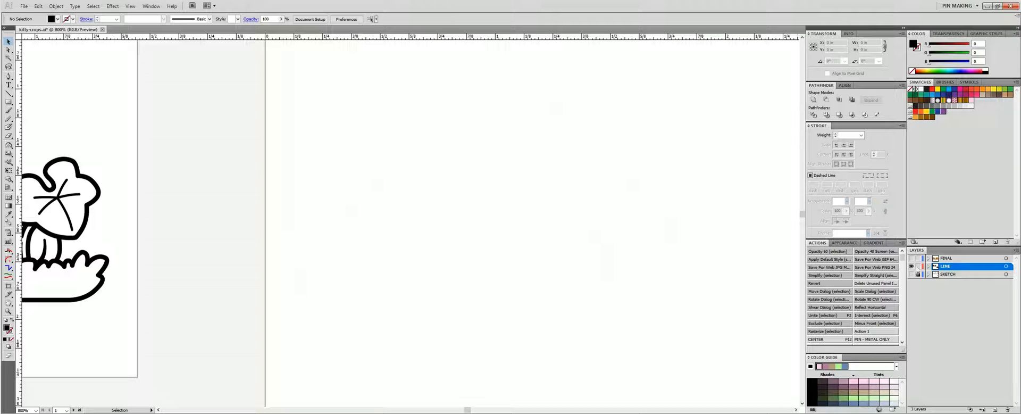
click(911, 258)
click(912, 266)
drag(712, 355, 530, 130)
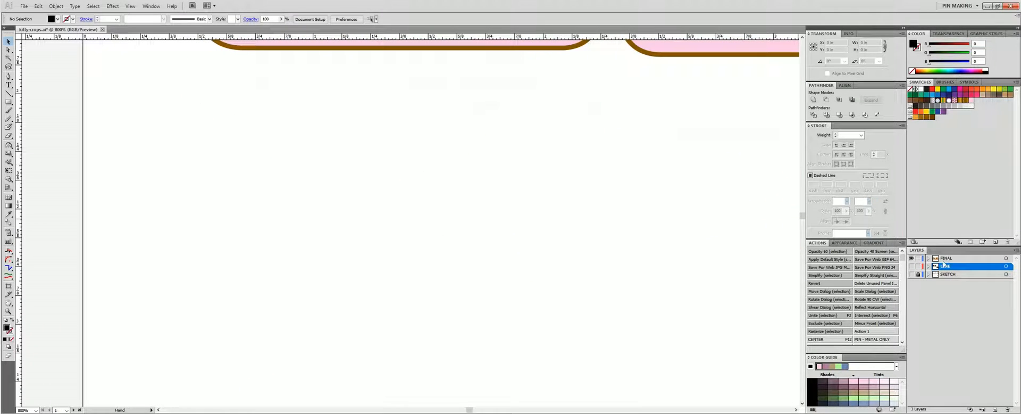
click(952, 258)
key(ctrl+v)
Select every shape with the same black fill as the eye and recolor them all golden brown
click(567, 169)
key(a)
click(431, 199)
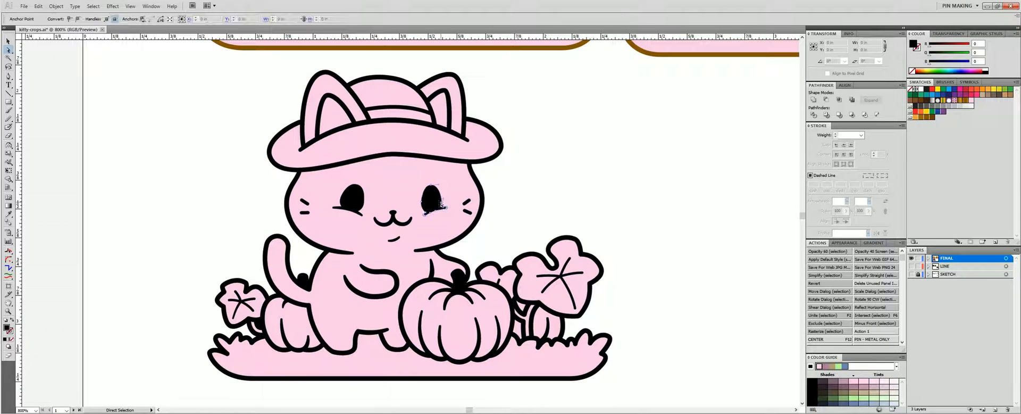
click(94, 7)
mouse_move(133, 83)
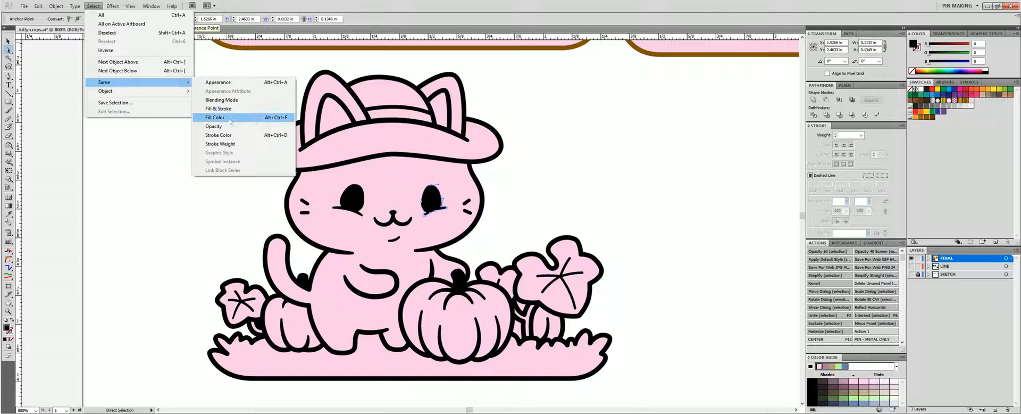
click(231, 118)
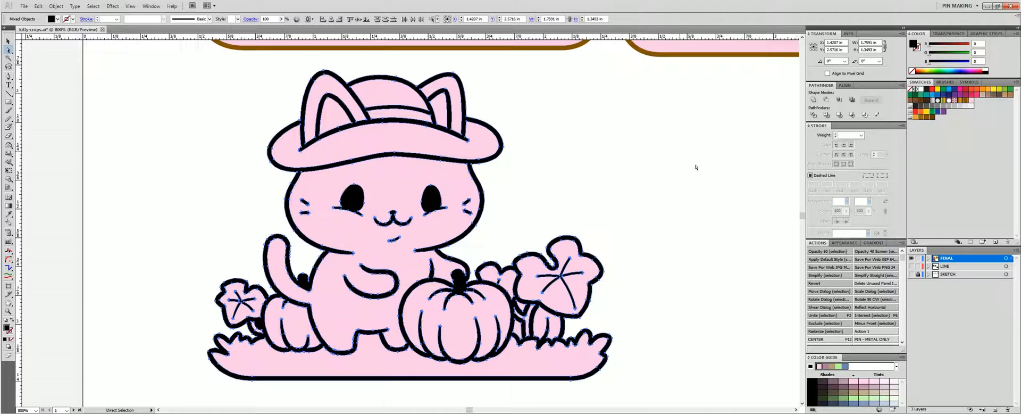
click(927, 118)
key(v)
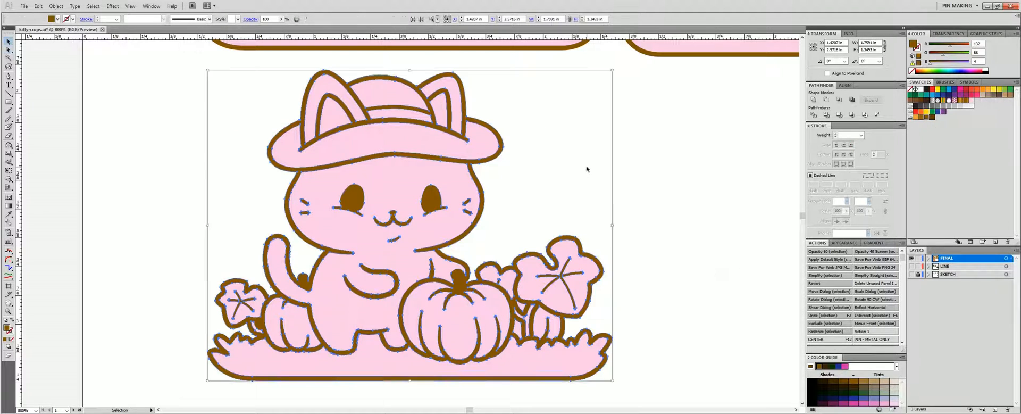
Turn the brown and pink pumpkin cat artwork into a Live Paint group
click(588, 169)
drag(460, 171, 558, 158)
click(513, 190)
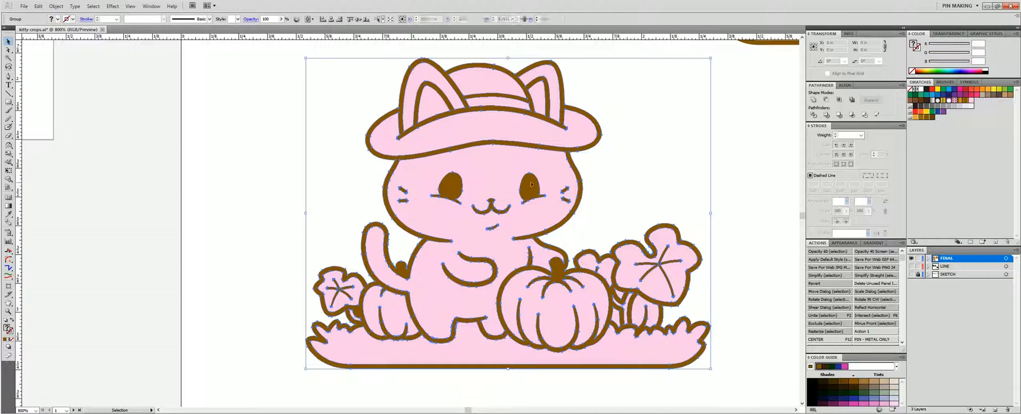
click(56, 6)
mouse_move(106, 213)
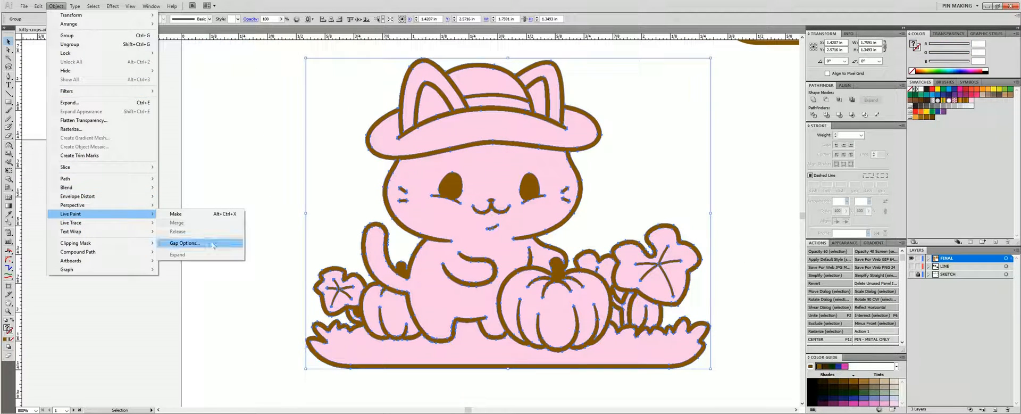
click(176, 213)
click(292, 196)
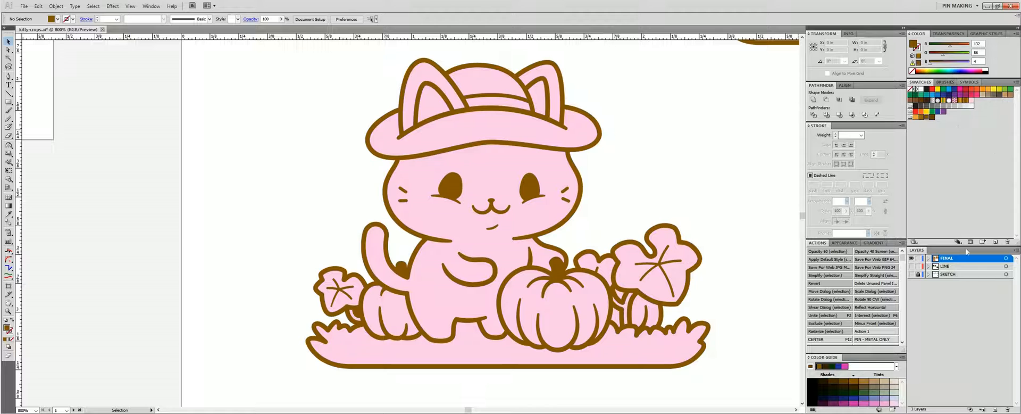
Open the PANTONE+ Solid Coated color book and sort its swatches by name
click(914, 241)
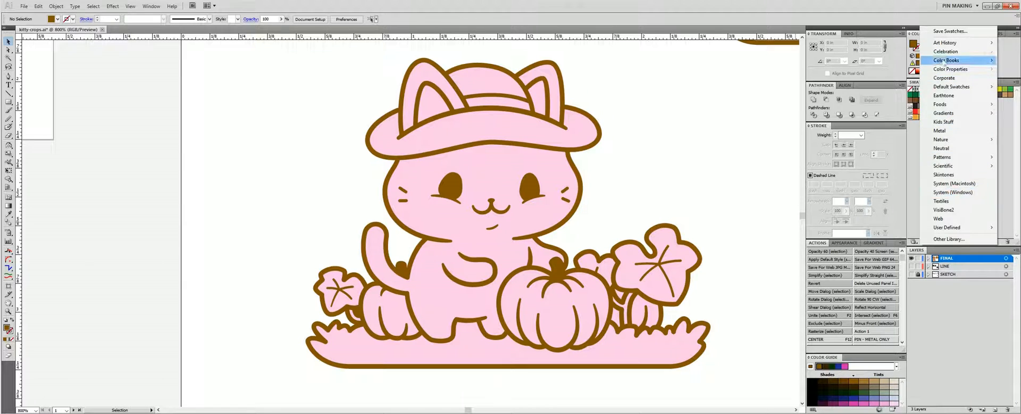
mouse_move(945, 62)
click(872, 276)
click(825, 60)
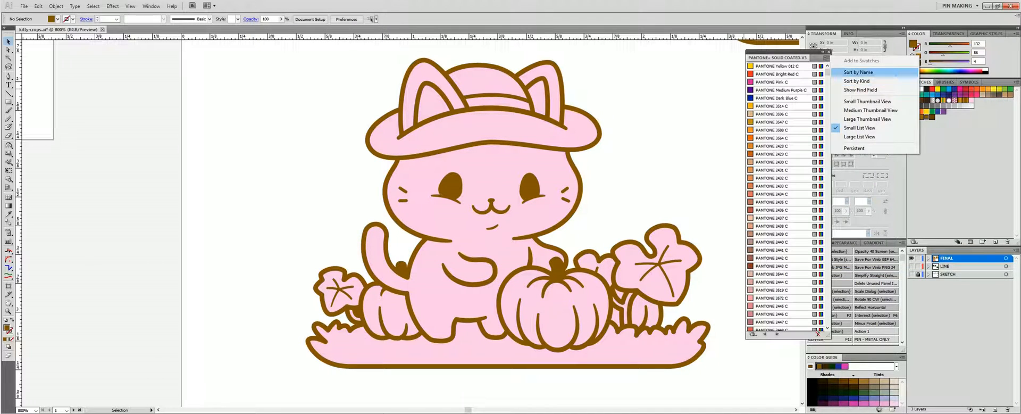
click(883, 74)
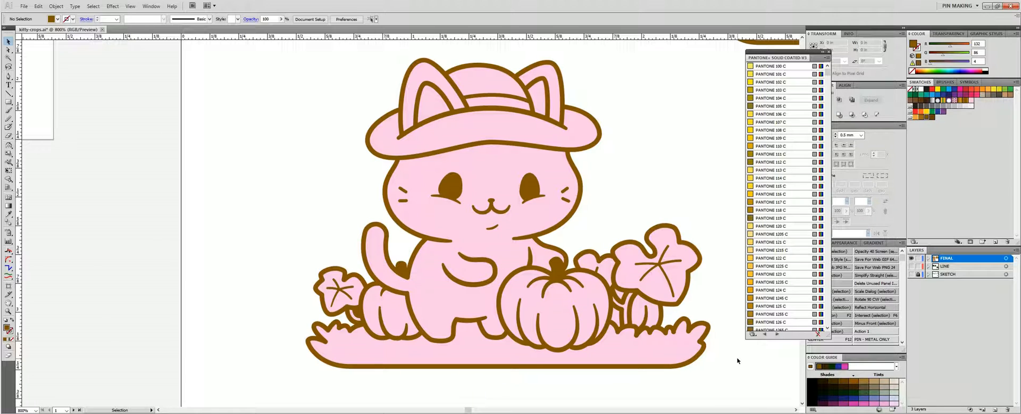
Sort the Pantone swatches by name and fill the cat's face, body, tail and outer ears with PANTONE Black C
click(826, 58)
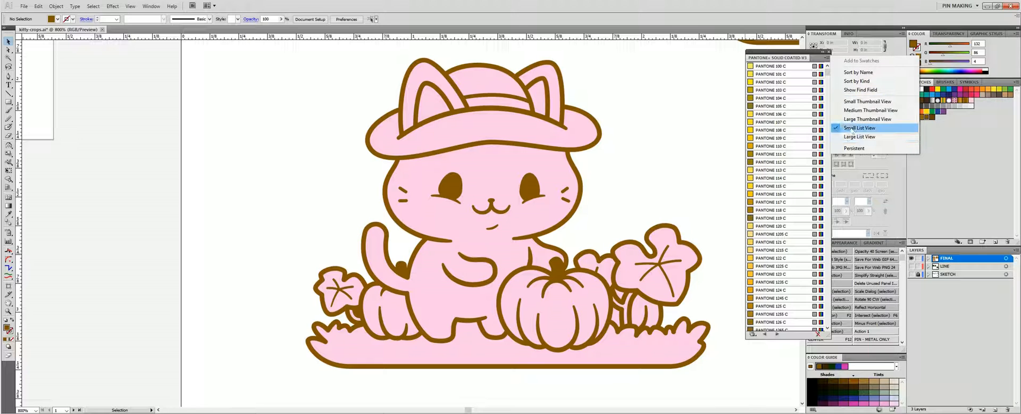
click(870, 75)
drag(828, 72, 828, 328)
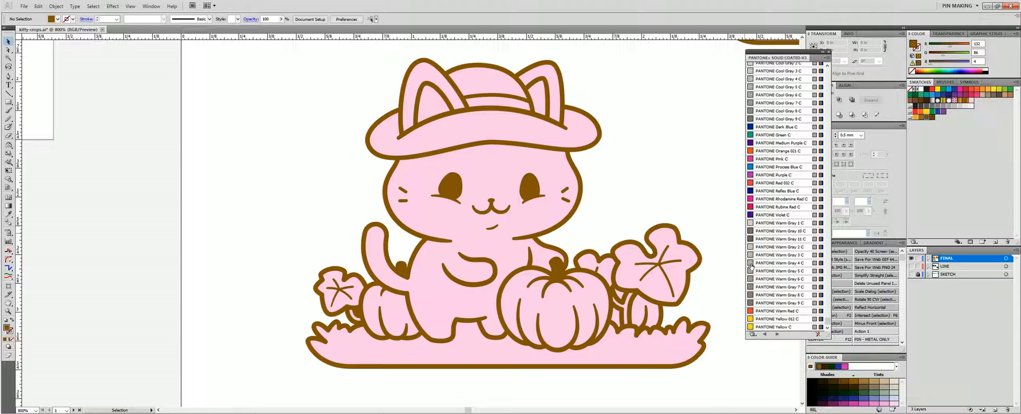
scroll(808, 286, up, 10)
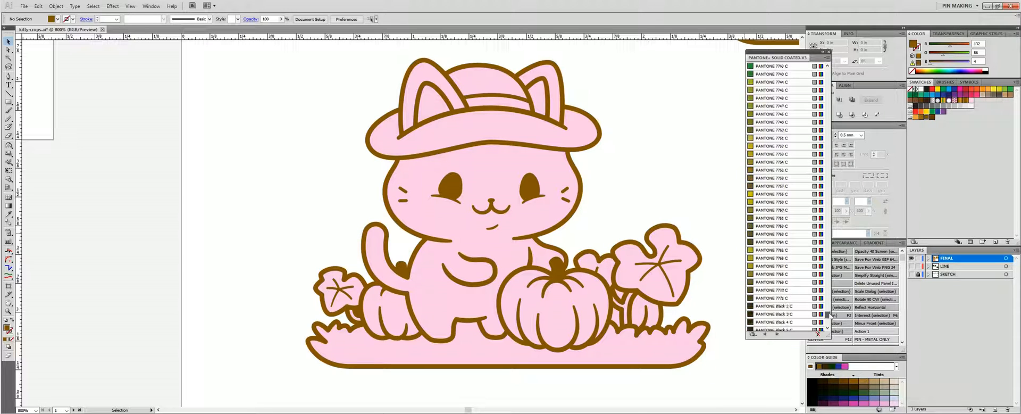
key(k)
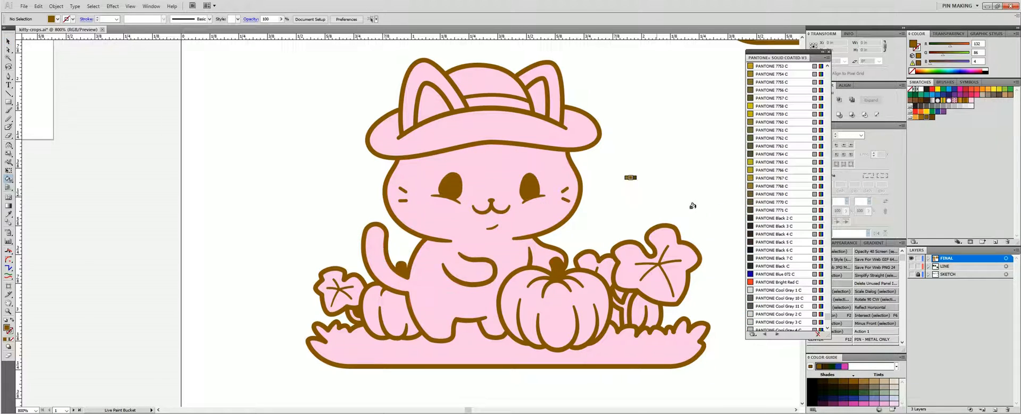
click(783, 267)
click(498, 179)
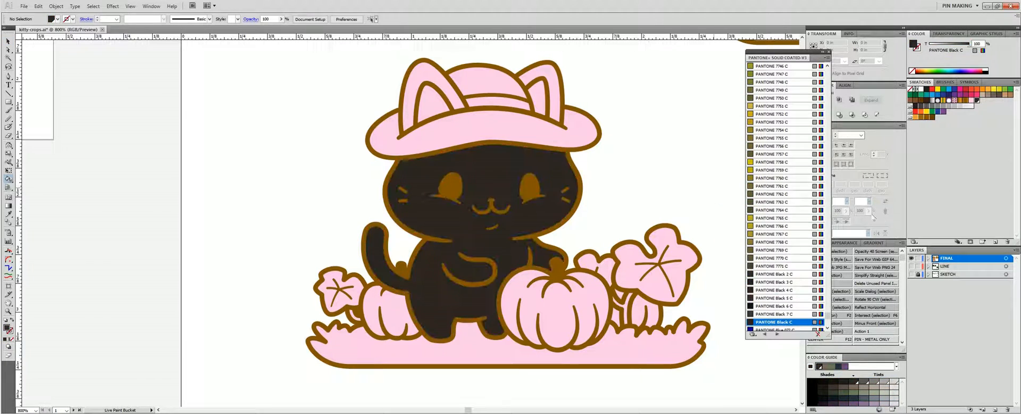
click(430, 71)
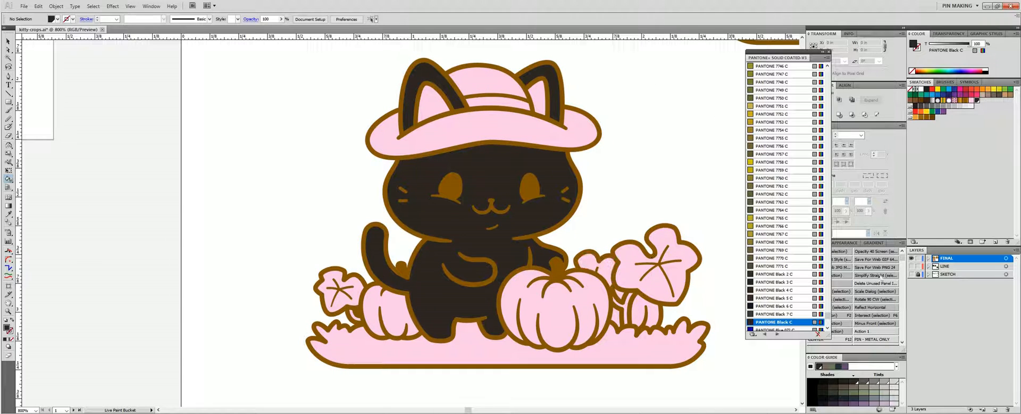
Fill the cat's inner ears with PANTONE 182 C
drag(828, 316, 817, 88)
click(780, 234)
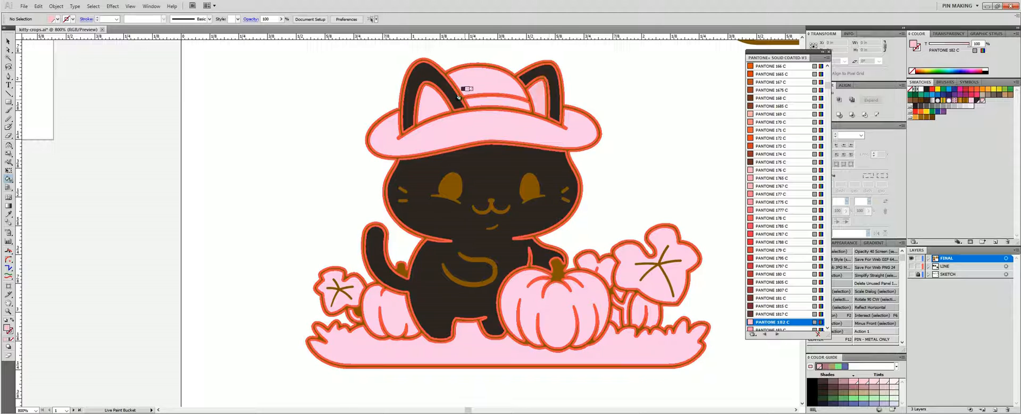
click(432, 101)
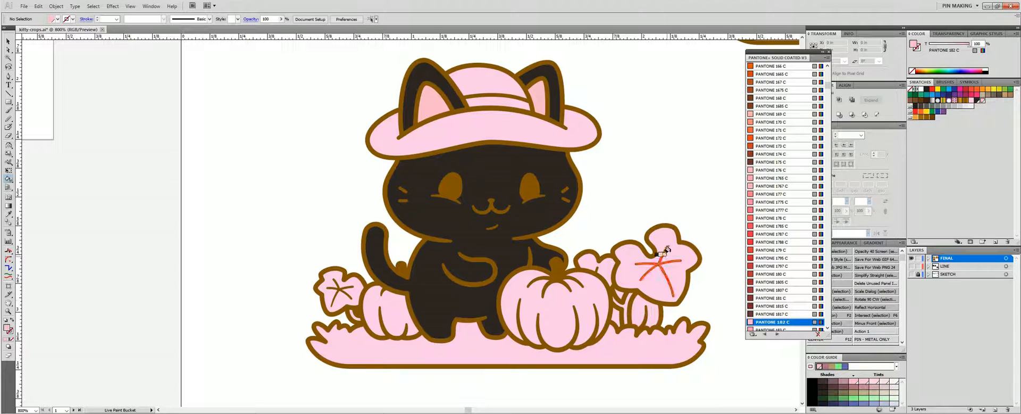
Fill the hat's crown and brim with PANTONE 7507 C using the Live Paint Bucket
key(period)
key(minus)
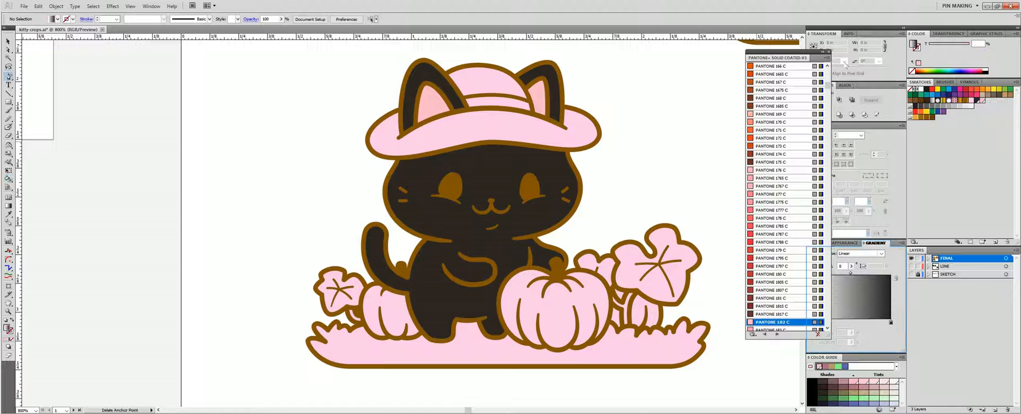
click(755, 315)
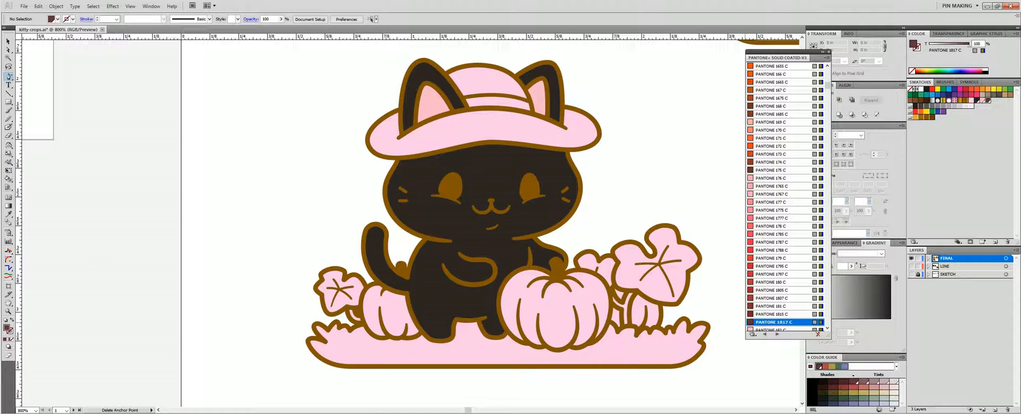
drag(828, 85, 818, 287)
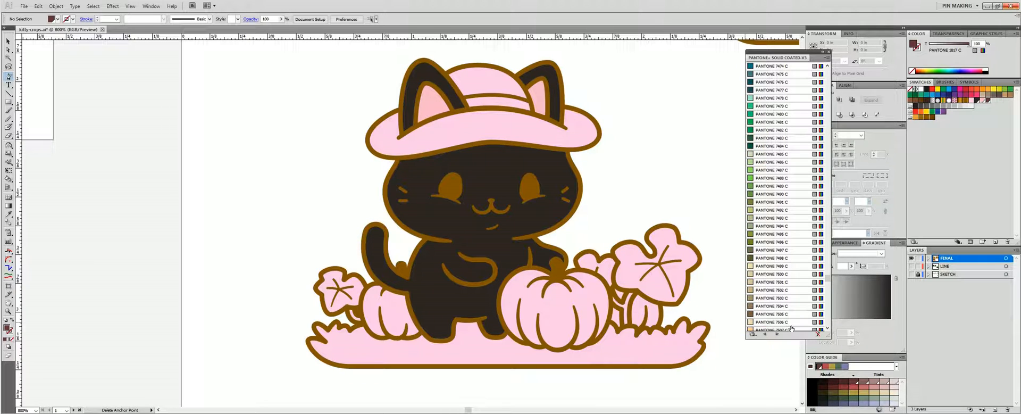
click(792, 328)
key(k)
click(490, 133)
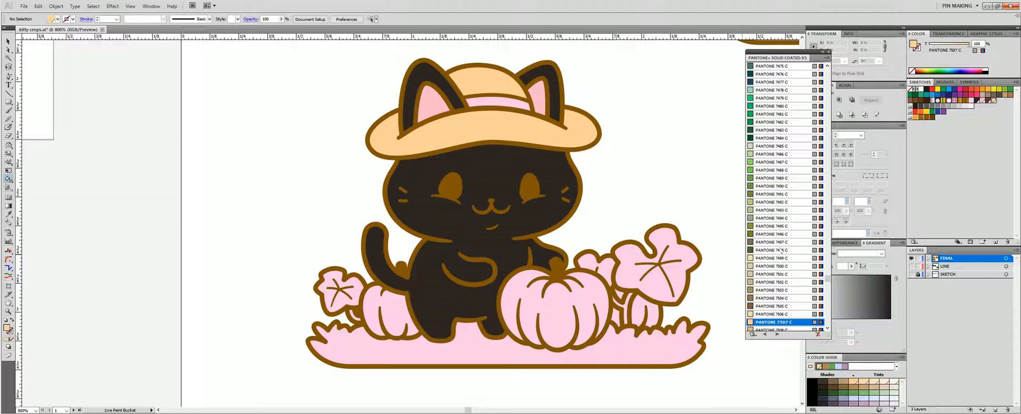
Show and unlock the SKETCH layer, copy the colored corn cat image from it, and make FINAL the target layer
key(ctrl+minus)
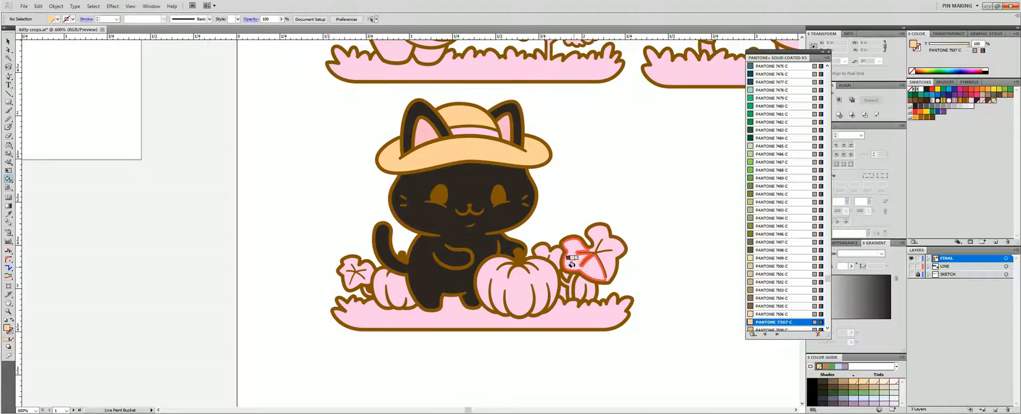
key(ctrl+minus)
key(ctrl+minus)
click(911, 275)
drag(197, 110, 363, 125)
key(v)
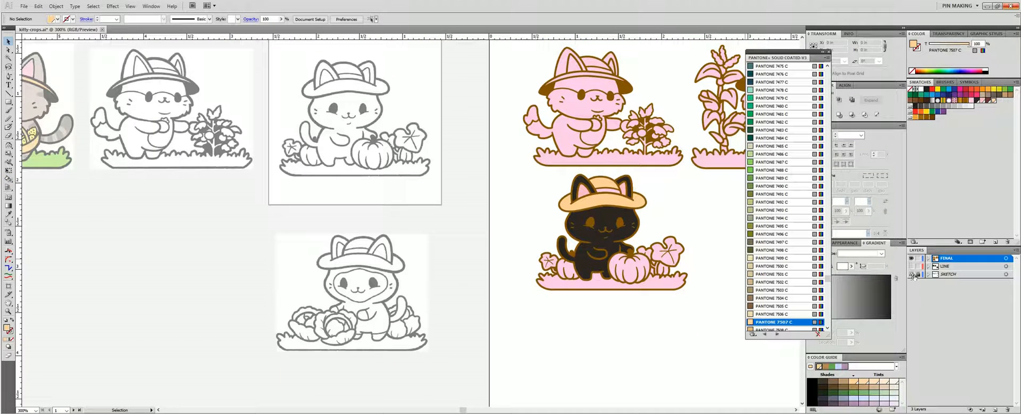
click(918, 274)
click(52, 109)
click(911, 266)
click(912, 267)
click(949, 259)
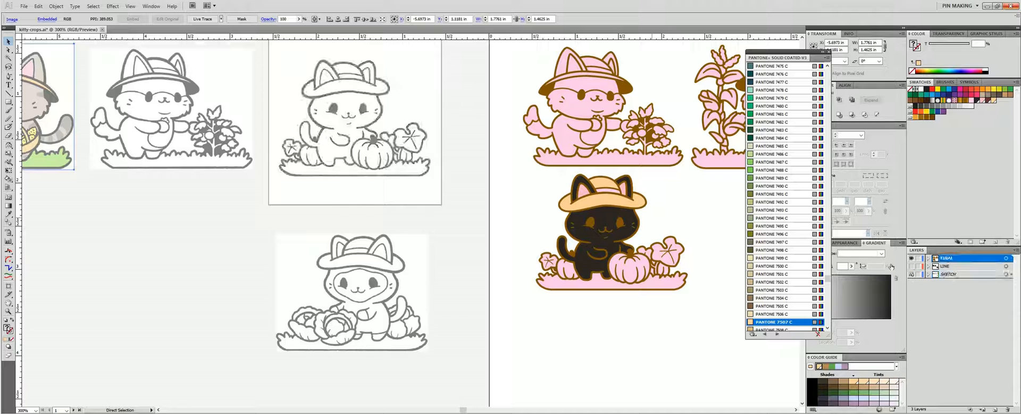
key(ctrl+v)
key(ctrl+z)
key(ctrl+v)
key(ctrl+z)
Lock the SKETCH layer and paste the copied corn cat image into the FINAL layer as a color reference
click(918, 274)
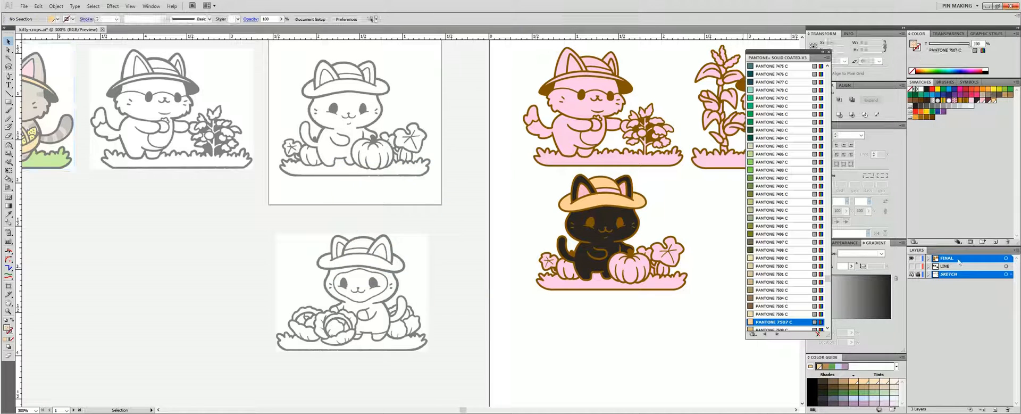
click(949, 267)
click(949, 258)
key(ctrl+v)
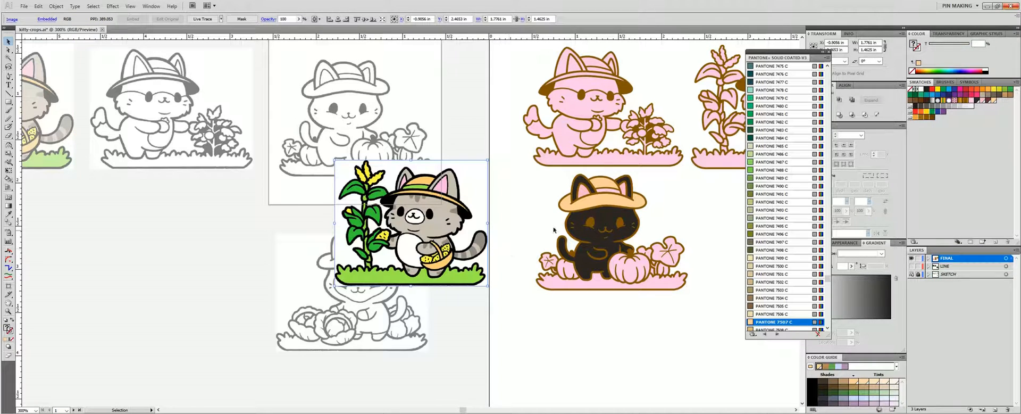
Fill the pumpkin leaves on both sides of the cat with PANTONE 2270 C
drag(824, 280, 827, 154)
scroll(763, 203, up, 20)
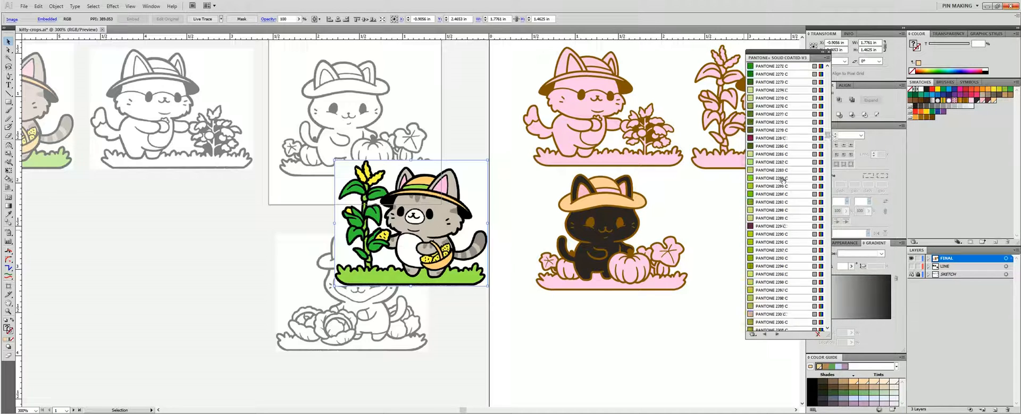
click(774, 322)
key(k)
click(549, 260)
click(671, 246)
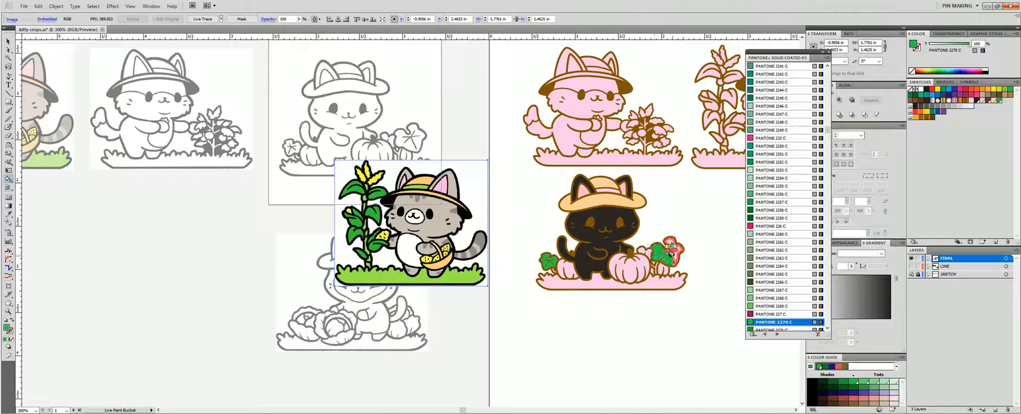
Fill the grass and the leaf stems on both sides of the cat with PANTONE 366 C
key(z)
drag(529, 208, 688, 307)
mouse_move(425, 285)
mouse_down()
mouse_move(723, 277)
mouse_move(699, 253)
mouse_up()
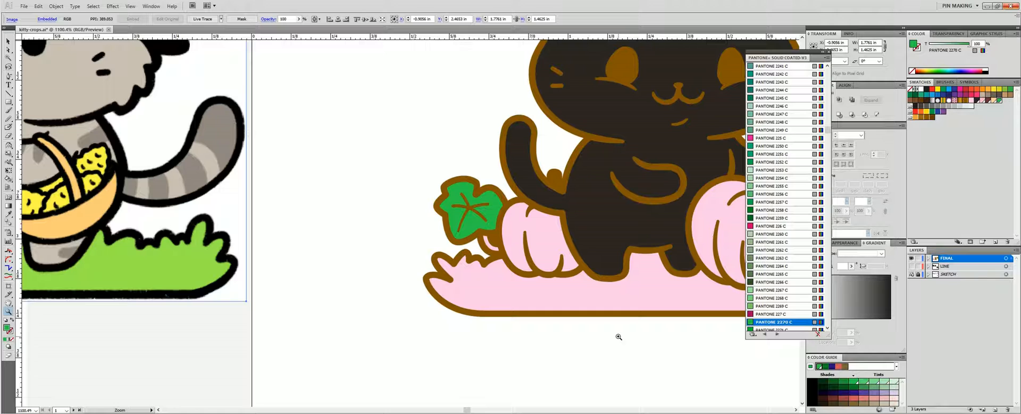
drag(828, 131, 828, 202)
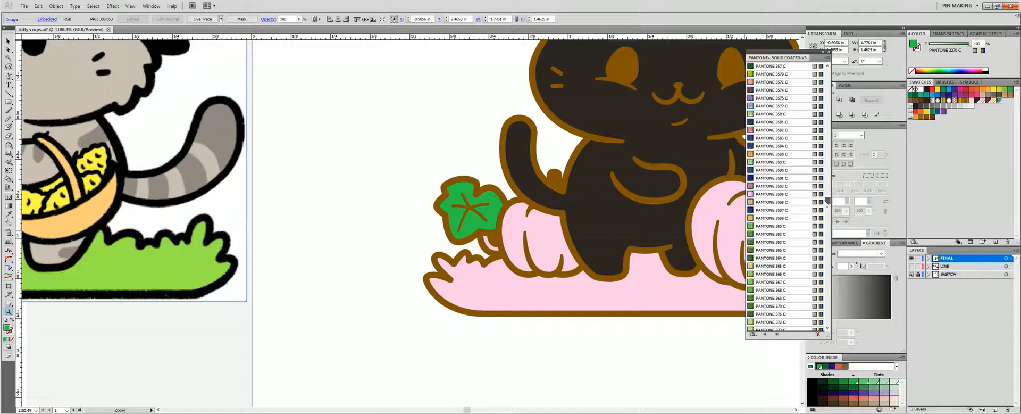
click(773, 321)
key(k)
click(492, 246)
click(532, 291)
drag(686, 279, 421, 253)
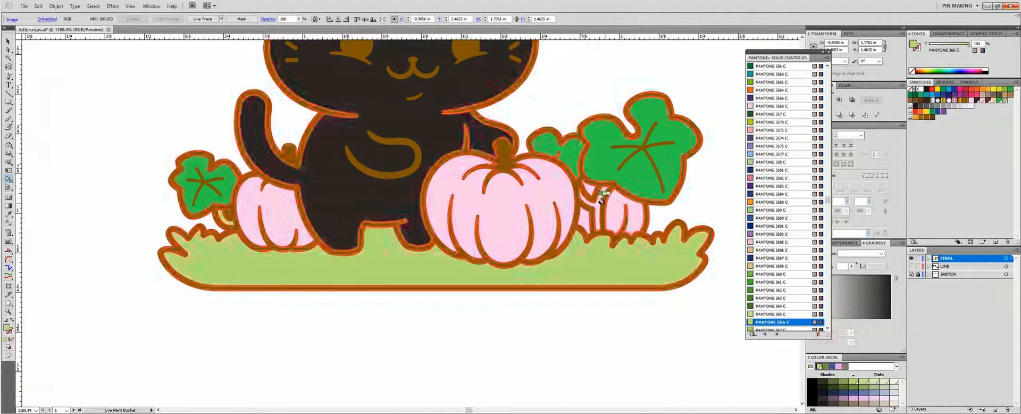
click(597, 208)
drag(618, 134, 661, 218)
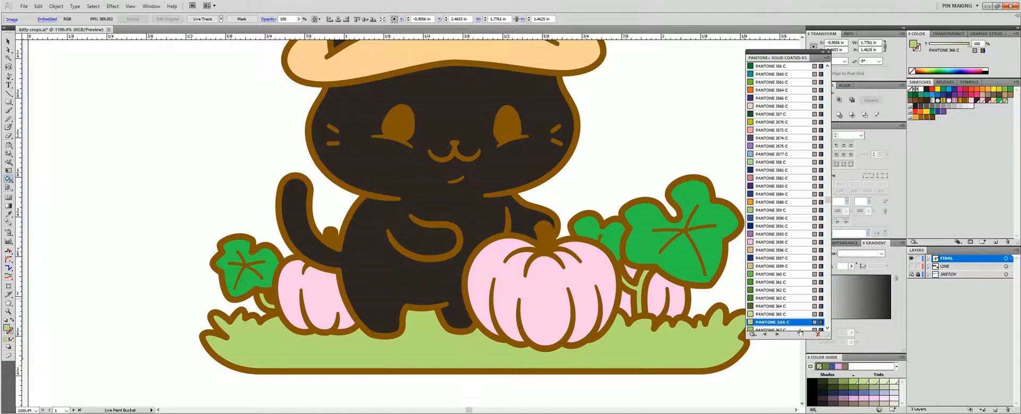
Recolor the large leaf's stem and the grass with PANTONE 367 C
click(801, 331)
click(640, 293)
click(657, 347)
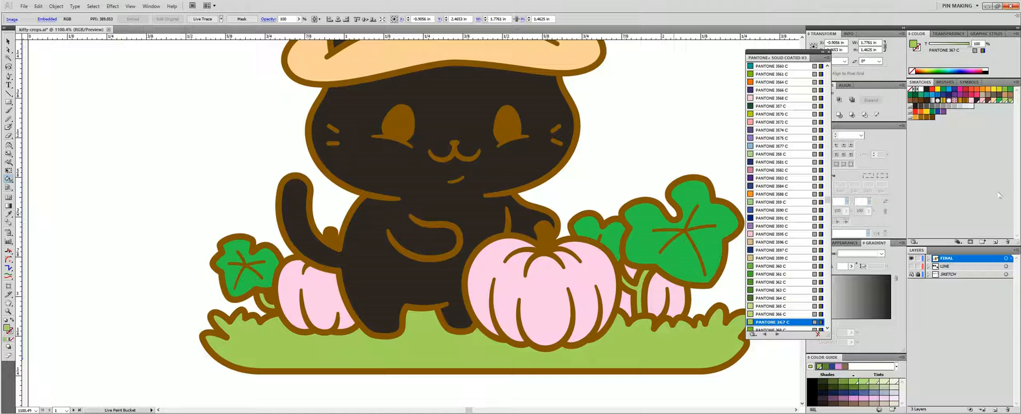
Find a brighter light green in the color book and recolor the grass with PANTONE 2283 C
scroll(809, 188, up, 20)
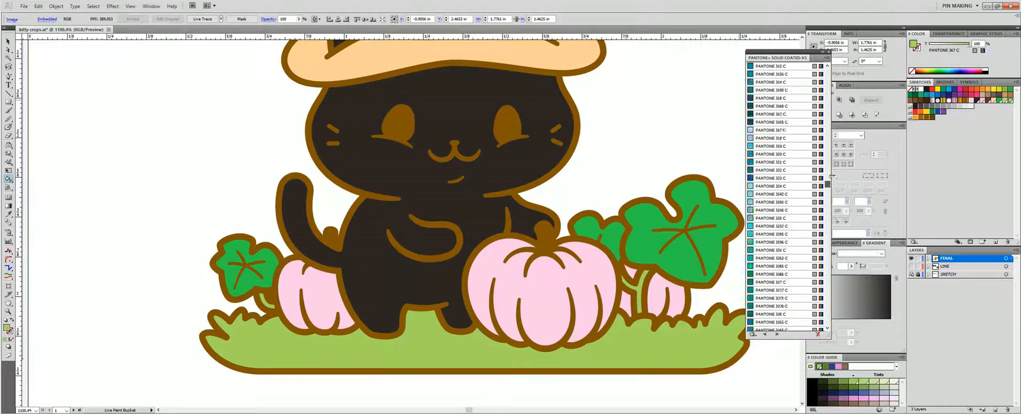
scroll(778, 311, down, 1)
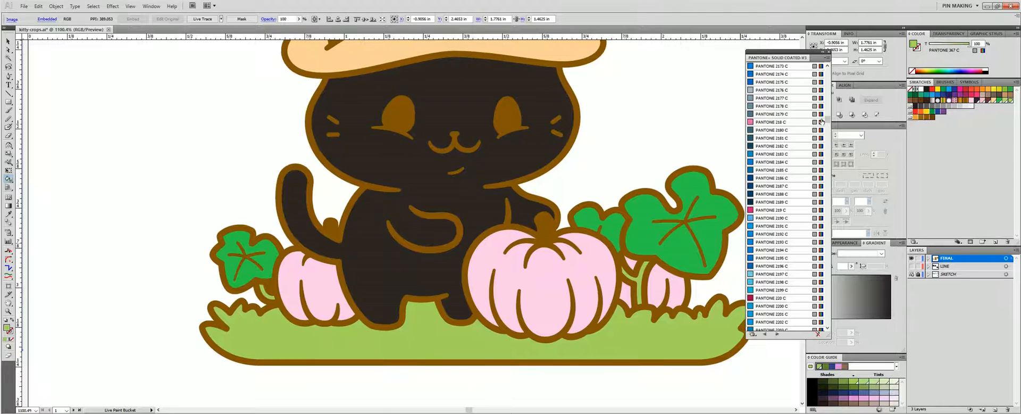
drag(828, 120, 828, 131)
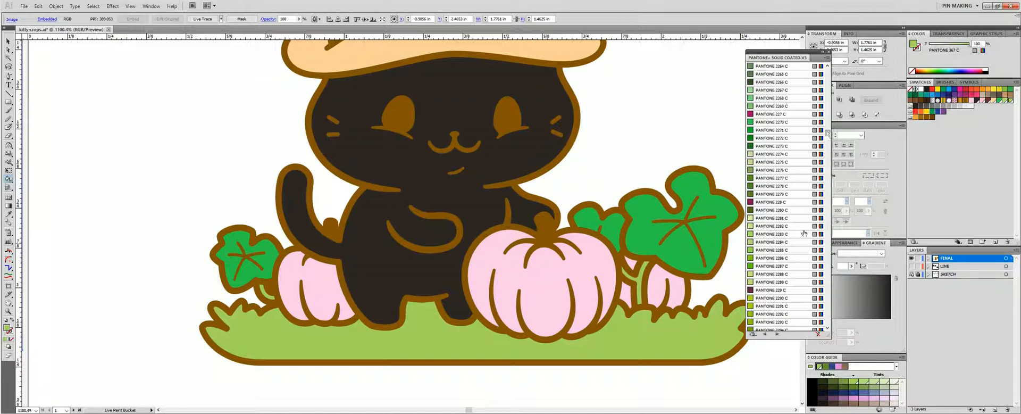
click(771, 322)
click(550, 212)
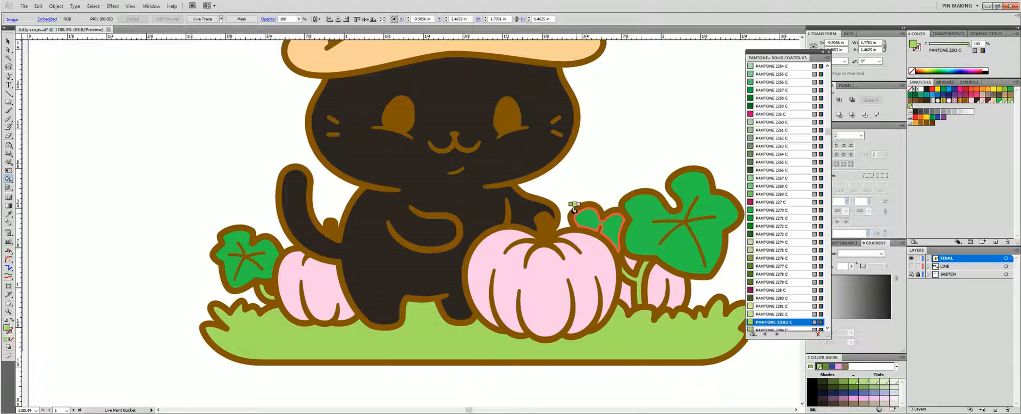
click(575, 210)
Fill the large front pumpkin with PANTONE 1565 C
scroll(797, 173, up, 20)
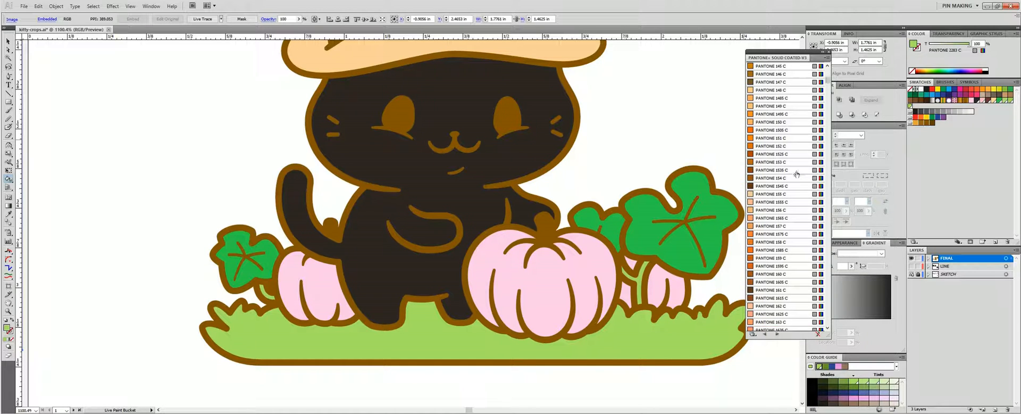
click(771, 217)
click(586, 287)
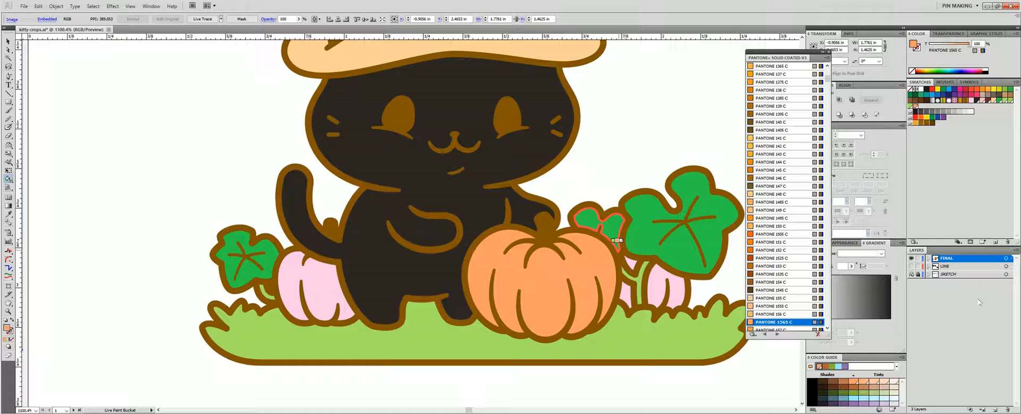
Fill the large pumpkin and the small pumpkins on both sides of the cat with PANTONE 151 C
click(761, 243)
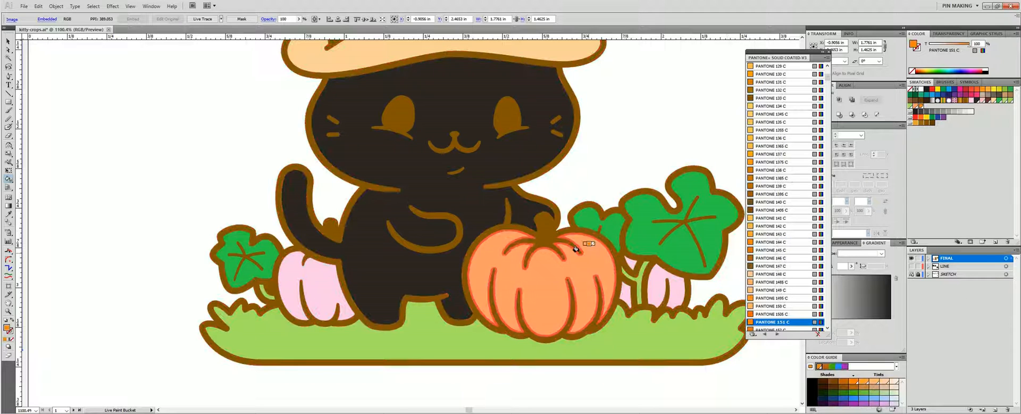
click(584, 272)
click(658, 283)
click(631, 262)
click(626, 297)
click(320, 282)
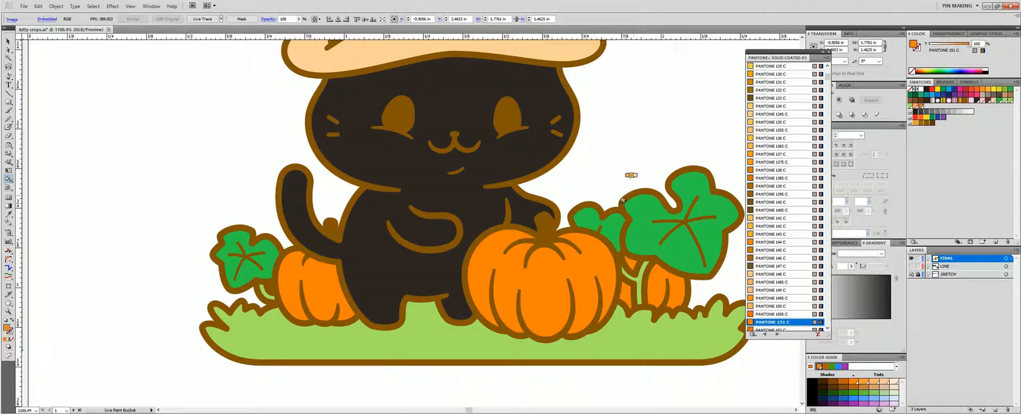
Sample the dark green from the large leaf and fill the hat band with it
alt+click(658, 220)
scroll(585, 160, up, 3)
click(485, 116)
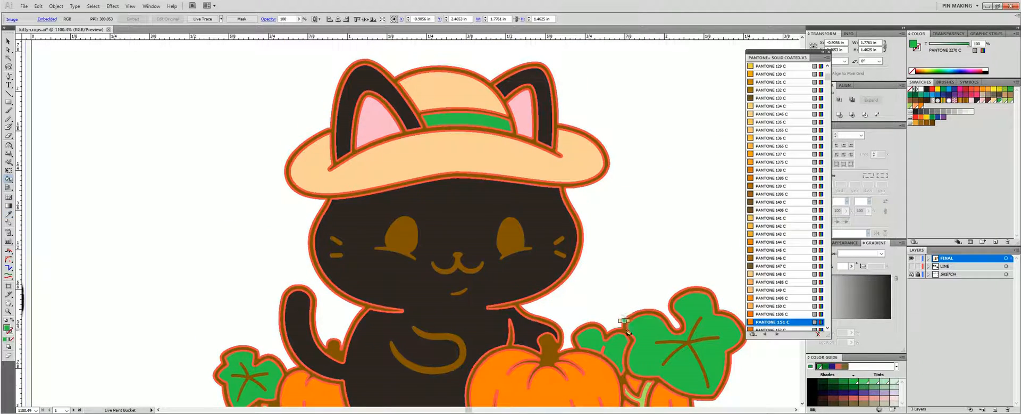
Select the colored pumpkin cat and expand its Live Paint group
key(ctrl+minus)
key(ctrl+minus)
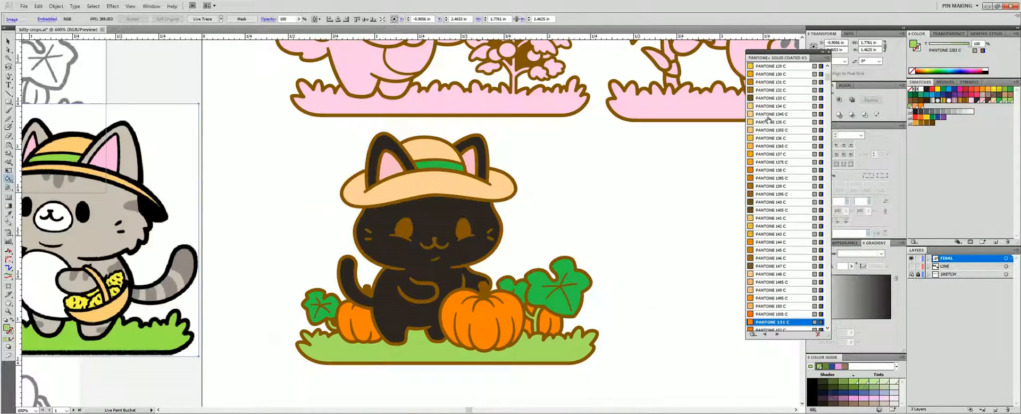
key(v)
click(484, 191)
click(56, 6)
mouse_move(83, 213)
click(178, 255)
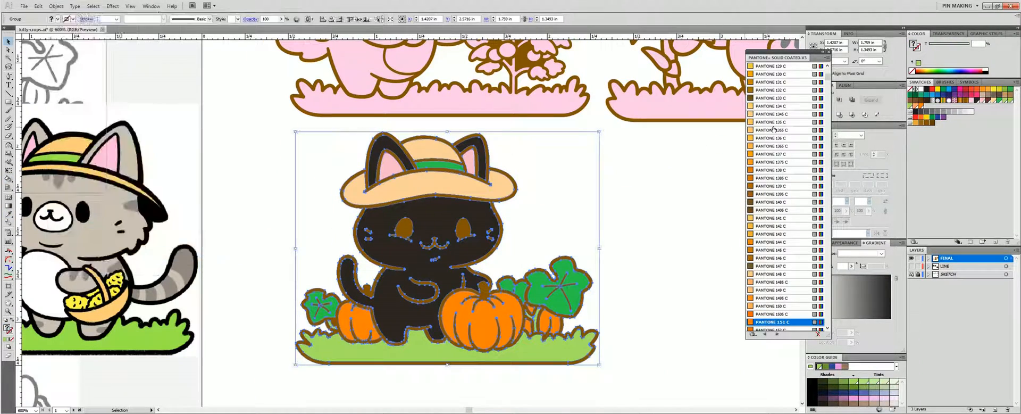
Examine the paths of the expanded large leaf up close, including in outline view
click(656, 266)
key(z)
drag(531, 248, 604, 362)
key(a)
click(433, 251)
key(ctrl+y)
key(ctrl+y)
key(v)
click(434, 252)
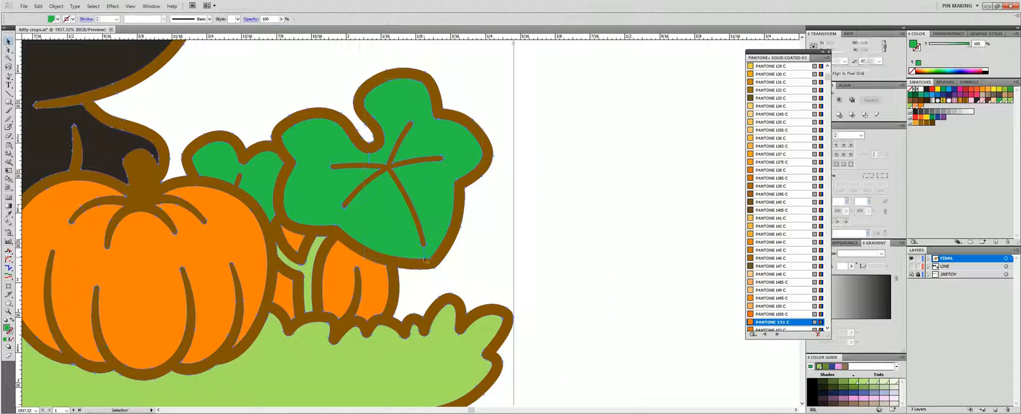
Move the Pantone color book clear of the docked panels and deselect the artwork
drag(784, 51, 747, 44)
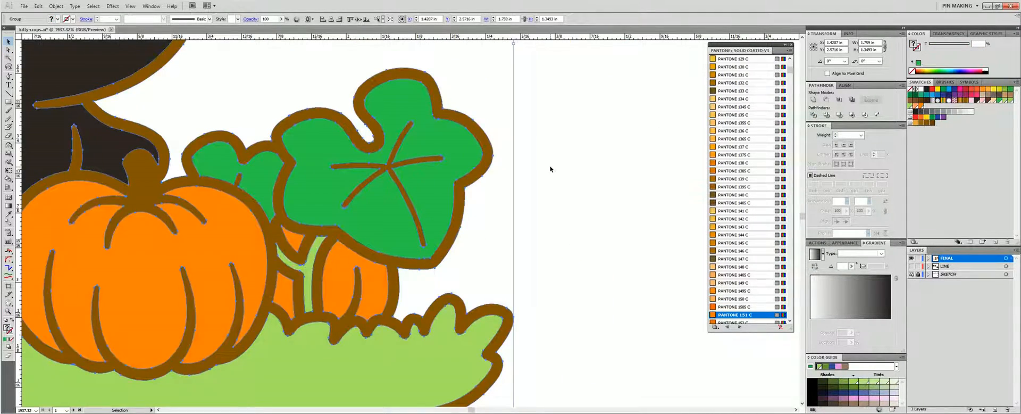
key(ctrl+minus)
key(ctrl+minus)
key(ctrl+minus)
key(ctrl+minus)
click(627, 142)
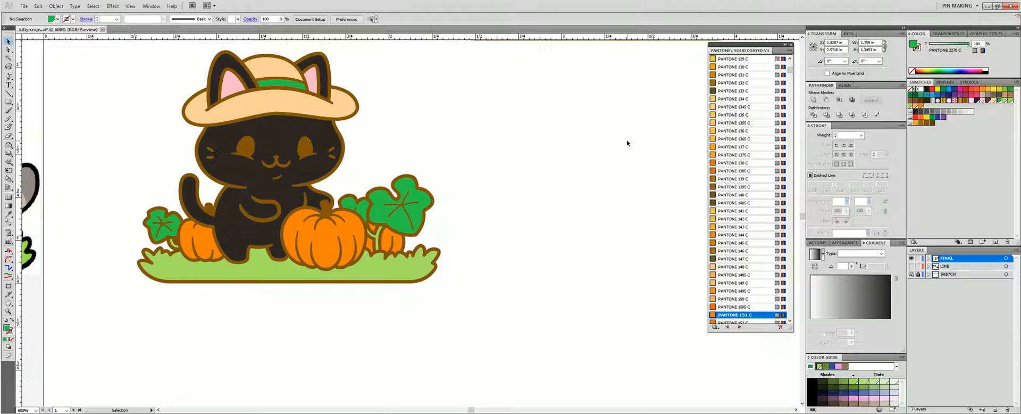